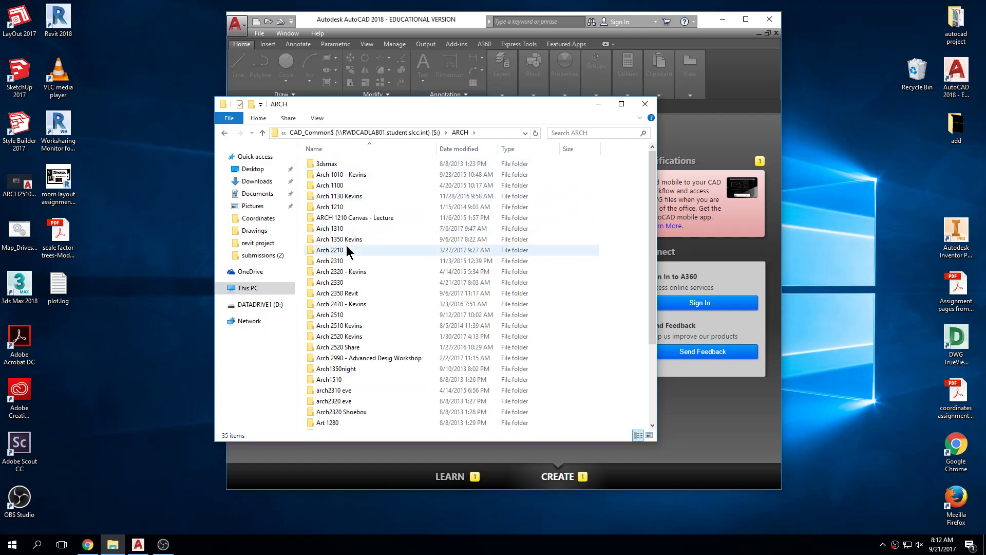
Browse to the Drawings folder inside Arch 1310 and locate the file Site Plan_dimdemo.dwg.
{"action": "double_click", "coordinate": [340, 228]}
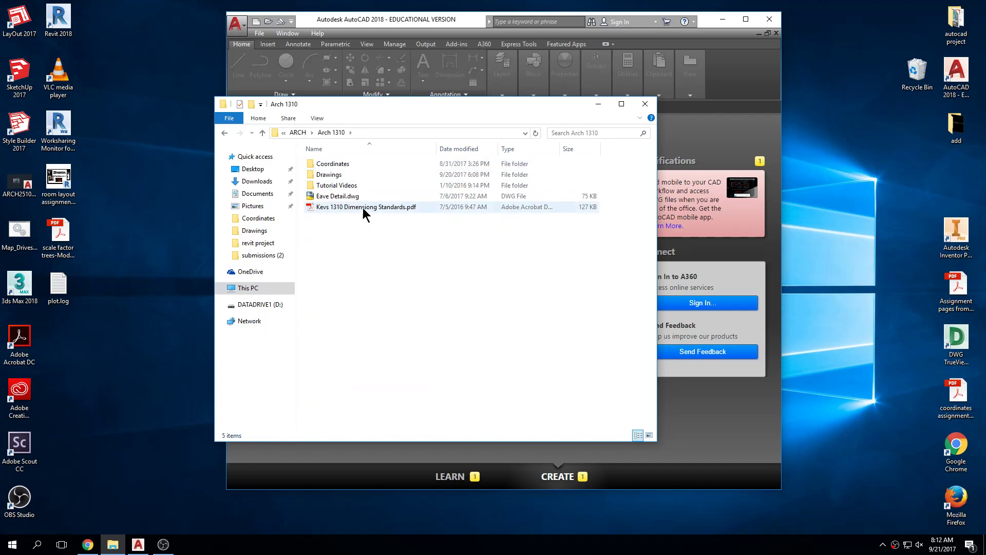
{"action": "double_click", "coordinate": [342, 175]}
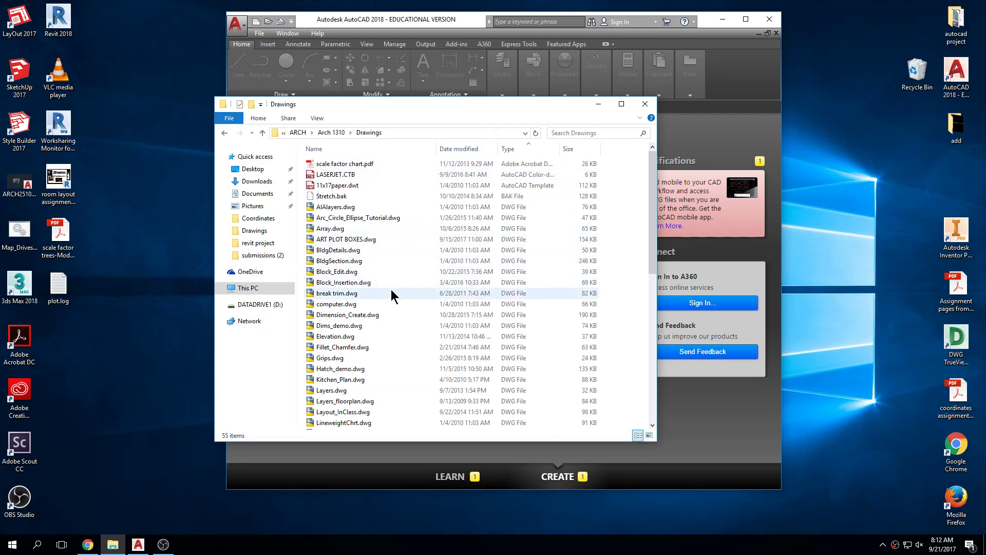
{"action": "left_click", "coordinate": [370, 316]}
{"action": "key", "text": "s"}
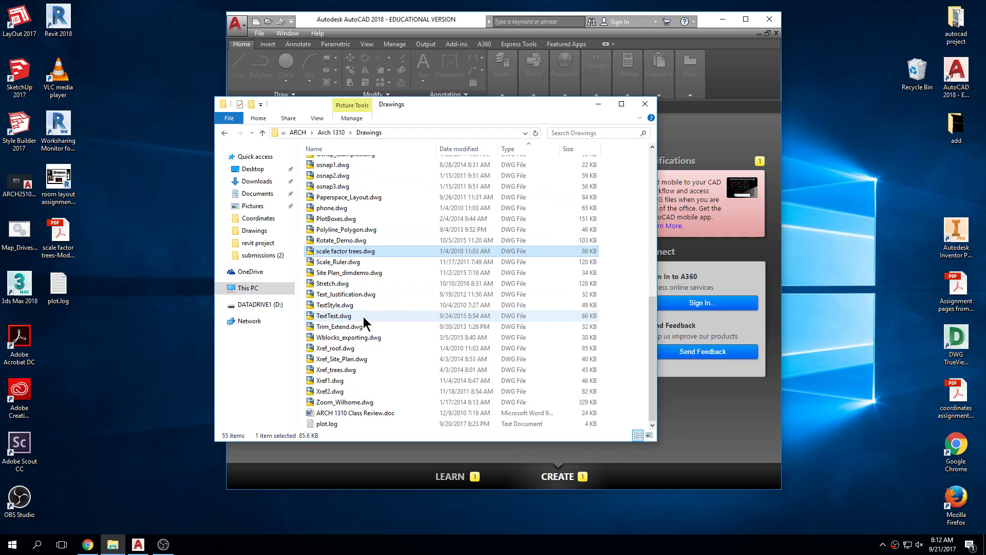
{"action": "left_click", "coordinate": [365, 273]}
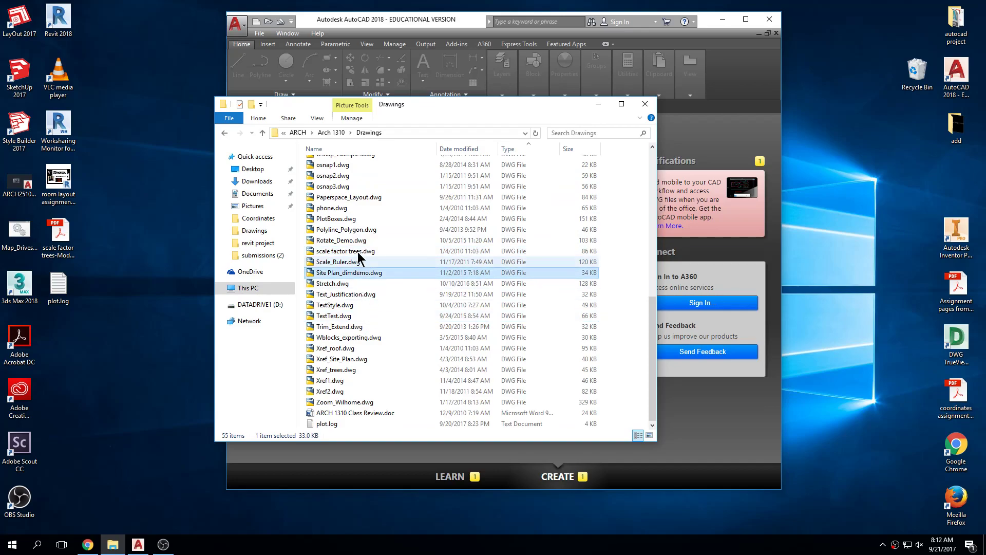
Minimize the file browser, maximize the AutoCAD window and start a new blank drawing.
{"action": "left_click", "coordinate": [598, 104]}
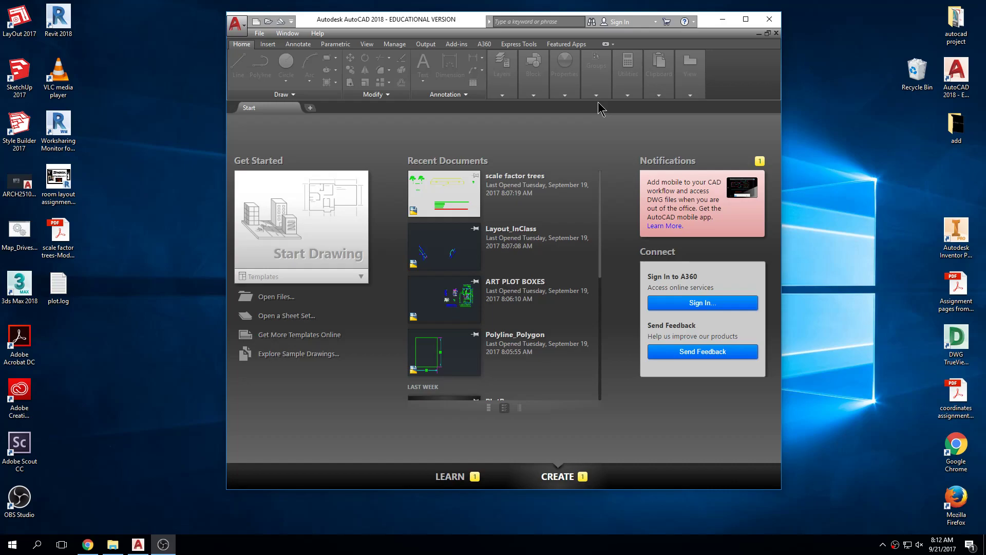
{"action": "double_click", "coordinate": [464, 19]}
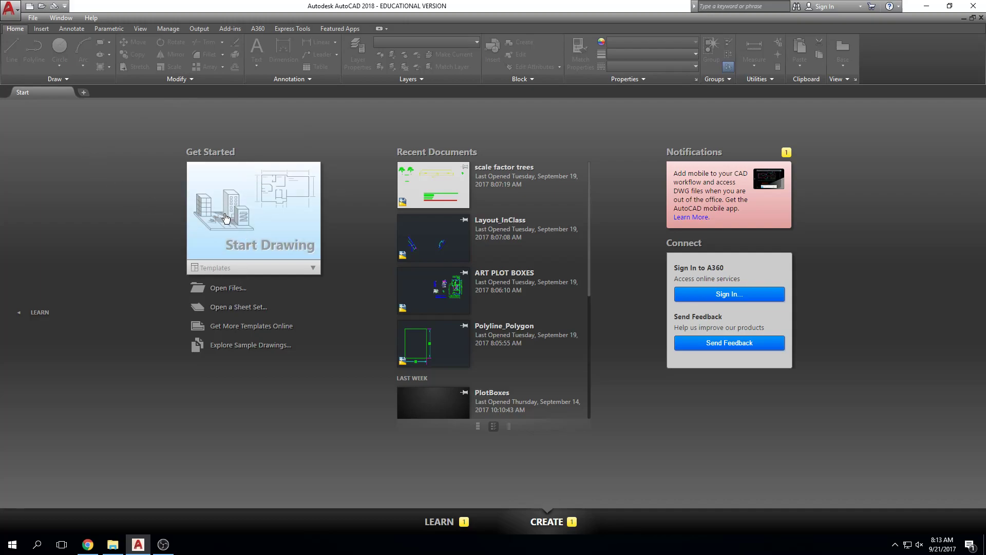
{"action": "left_click", "coordinate": [244, 211]}
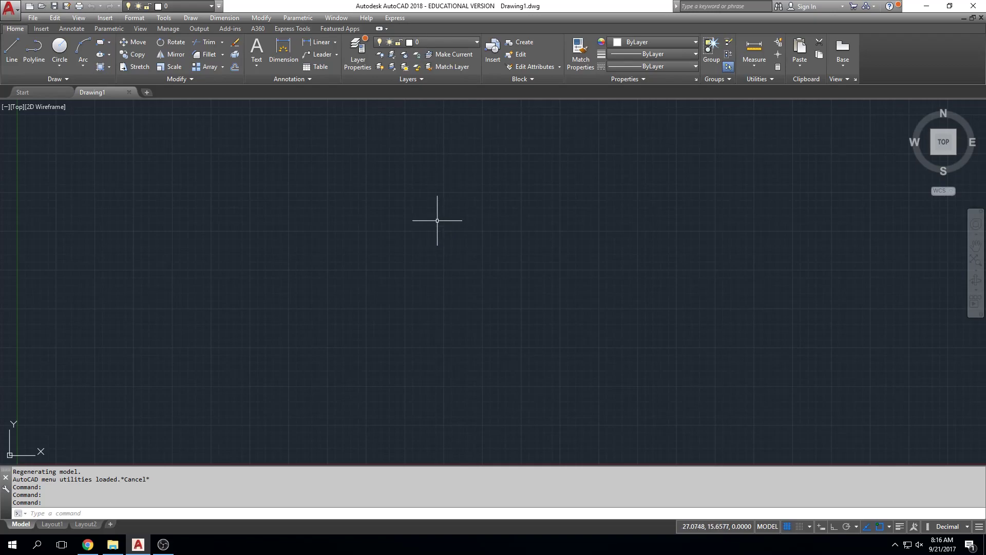
Create a new layer named C-PROP and set its color to red.
{"action": "left_click", "coordinate": [358, 60]}
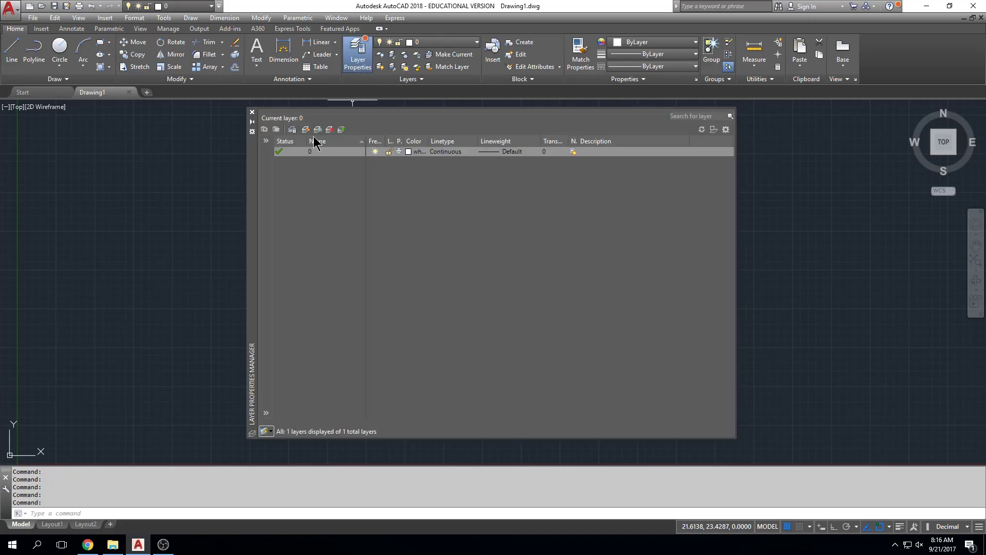
{"action": "key", "text": "alt+n"}
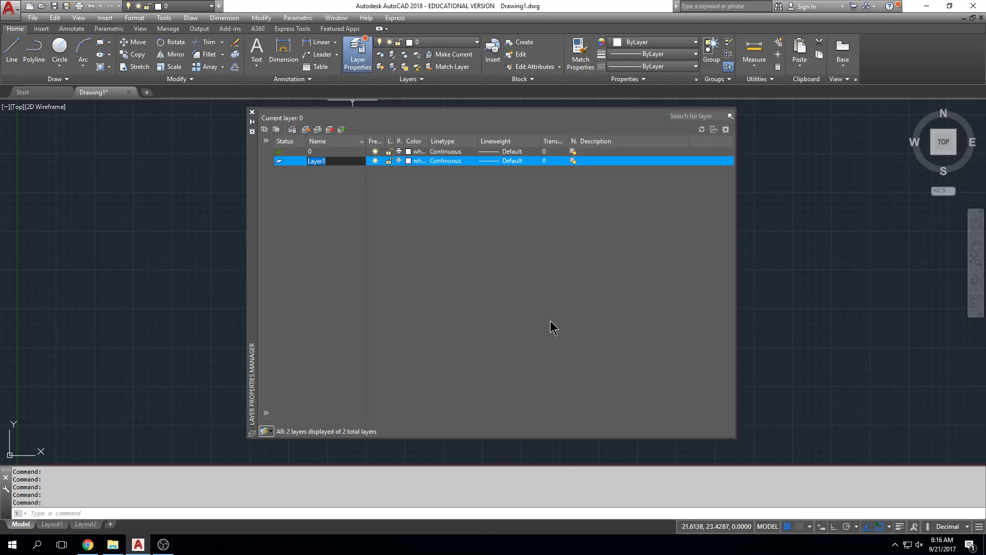
{"action": "type", "text": "C-PROP"}
{"action": "key", "text": "Return"}
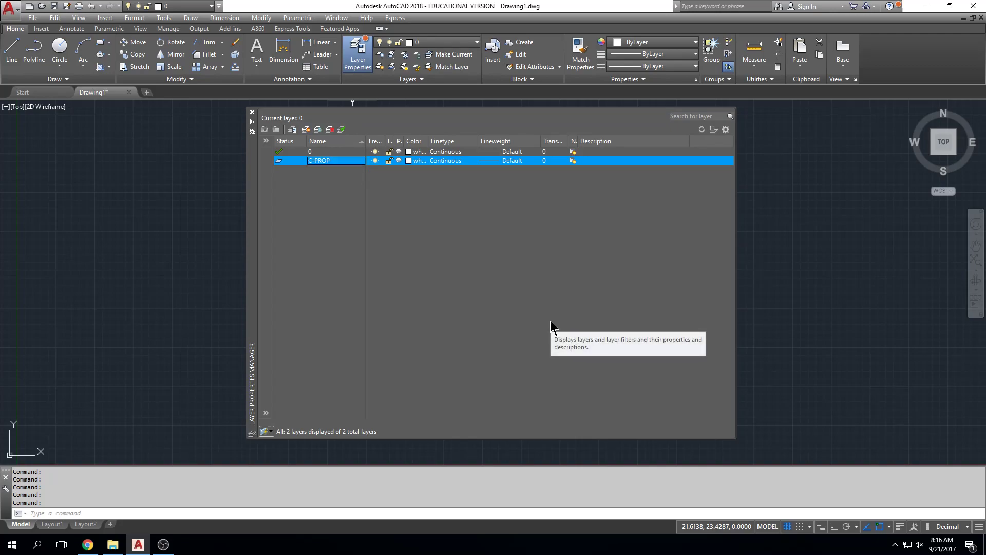
{"action": "left_click", "coordinate": [419, 162]}
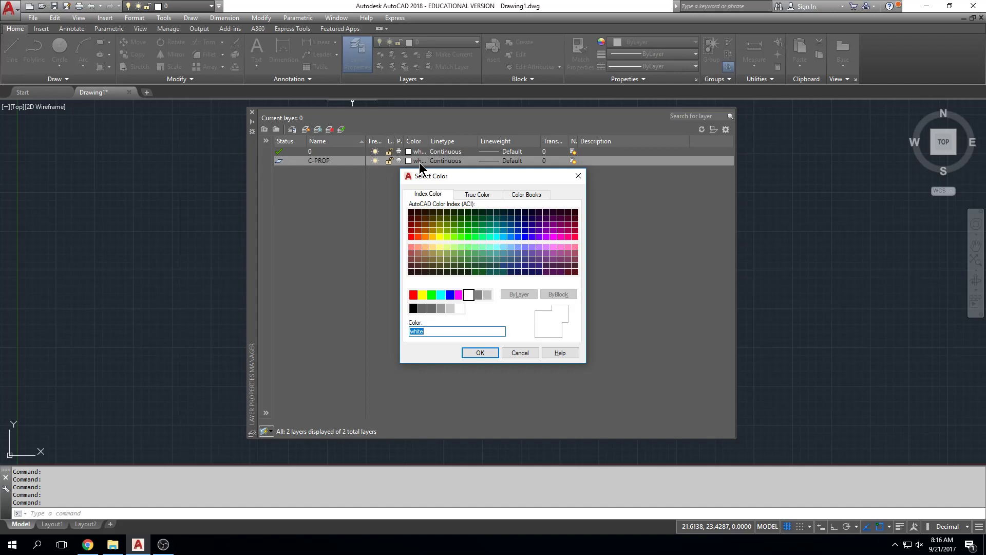
{"action": "left_click", "coordinate": [413, 294]}
{"action": "left_click", "coordinate": [479, 352]}
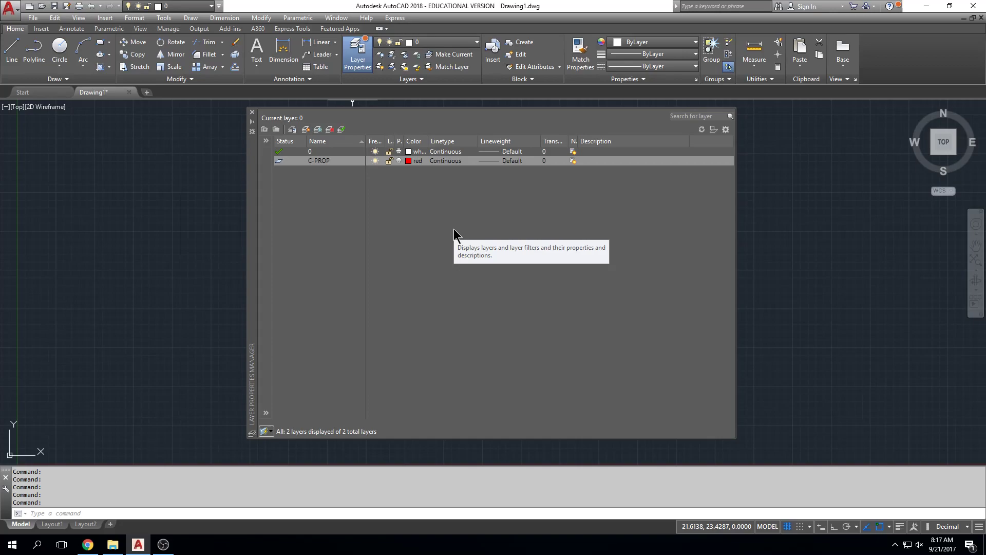
Create a second new layer named C-CHORD and set its color to cyan.
{"action": "left_click", "coordinate": [306, 129]}
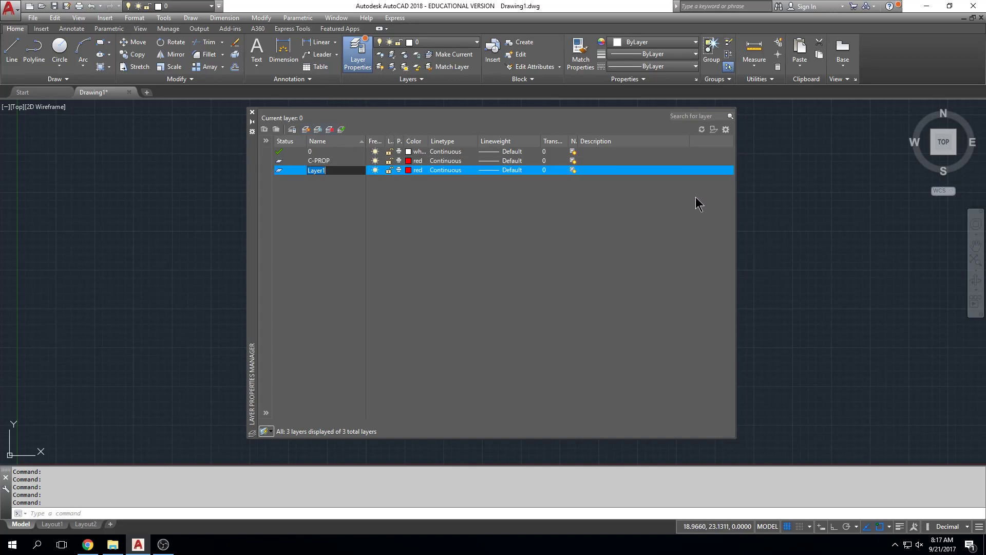
{"action": "type", "text": "C-CHORD"}
{"action": "key", "text": "Return"}
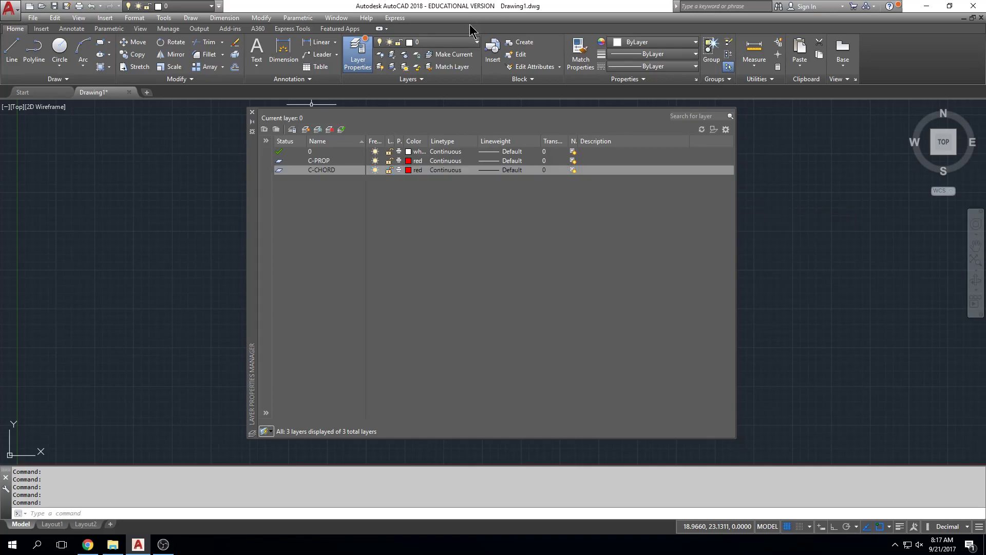
{"action": "left_click", "coordinate": [414, 172]}
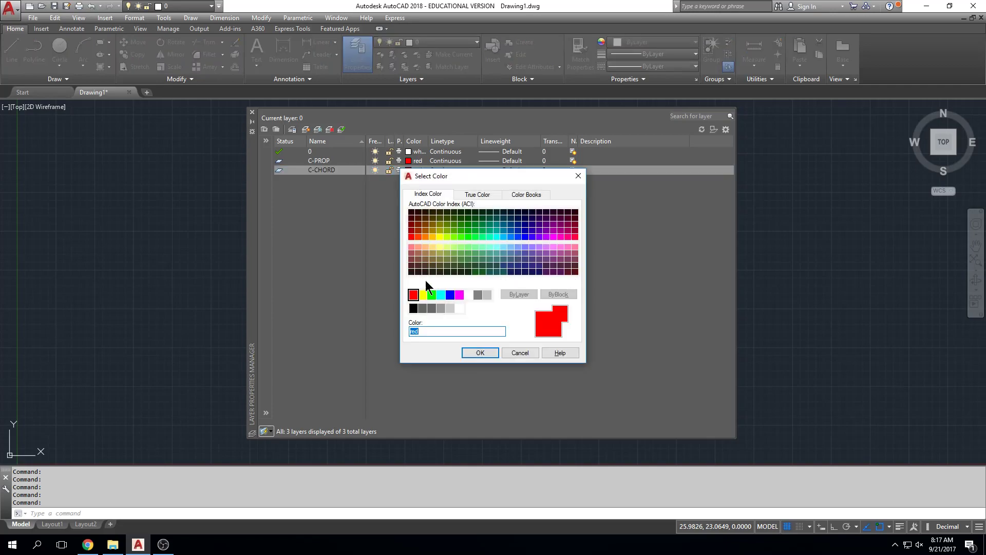
{"action": "left_click", "coordinate": [441, 296]}
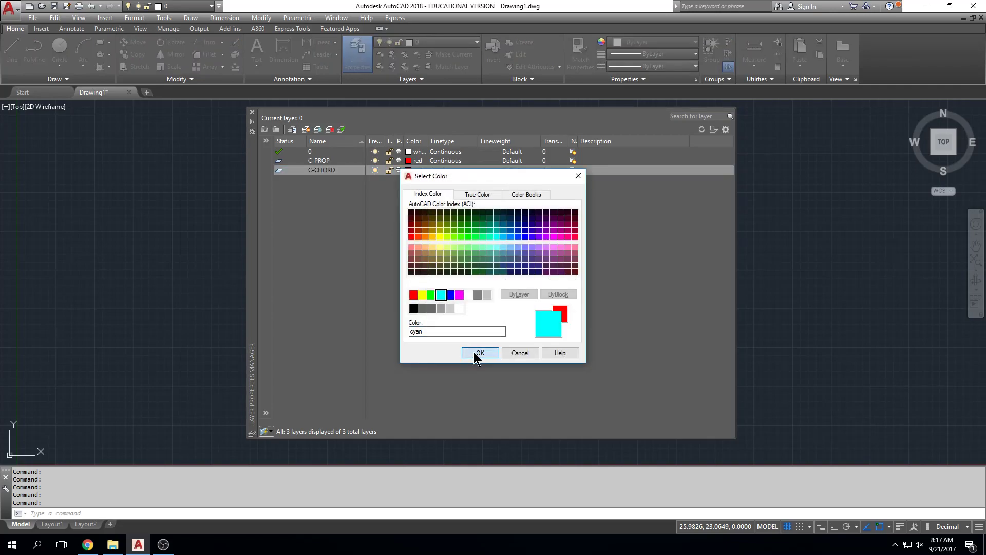
{"action": "left_click", "coordinate": [474, 352]}
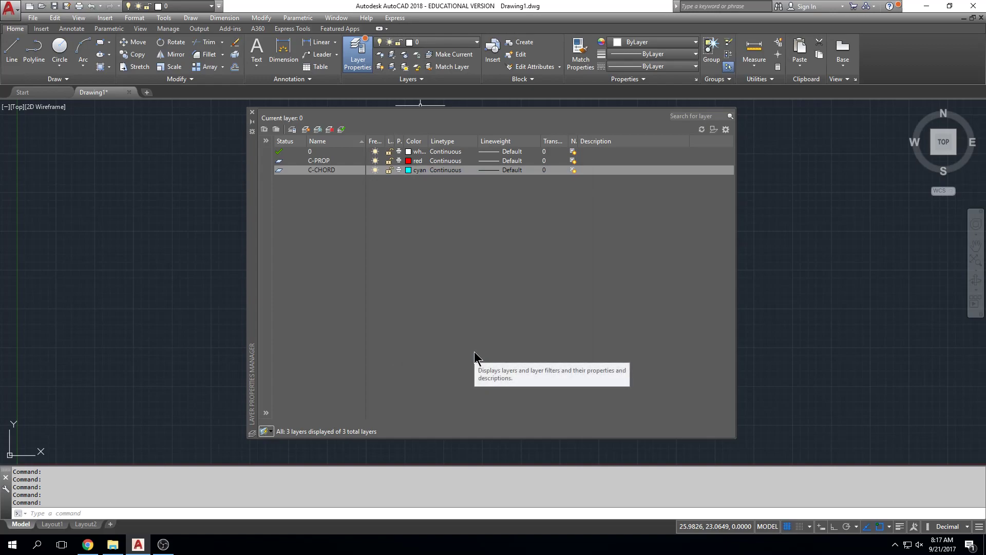
Load the HIDDENX2 linetype and assign it to the C-CHORD layer.
{"action": "left_click", "coordinate": [446, 171]}
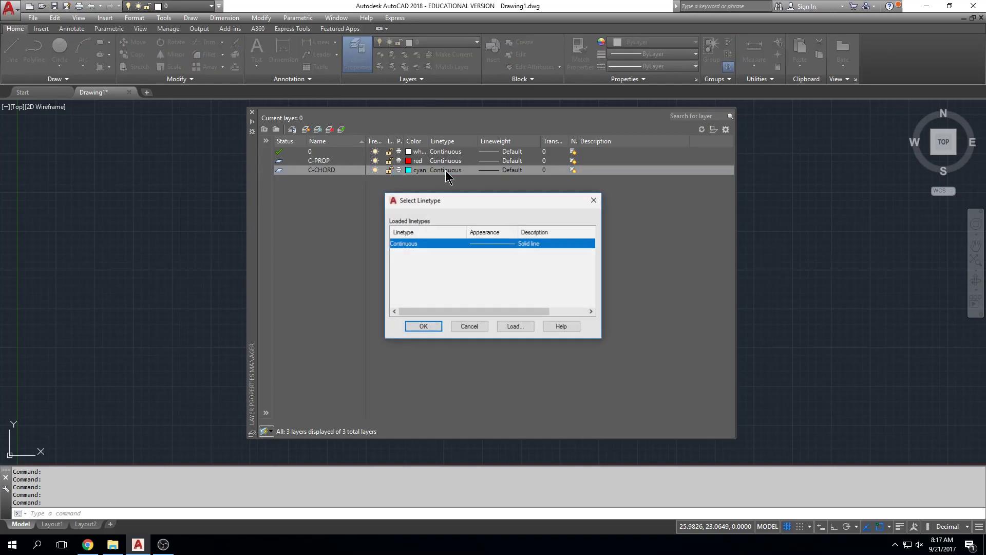
{"action": "left_click", "coordinate": [516, 327]}
{"action": "left_click_drag", "start_coordinate": [620, 268], "coordinate": [626, 368]}
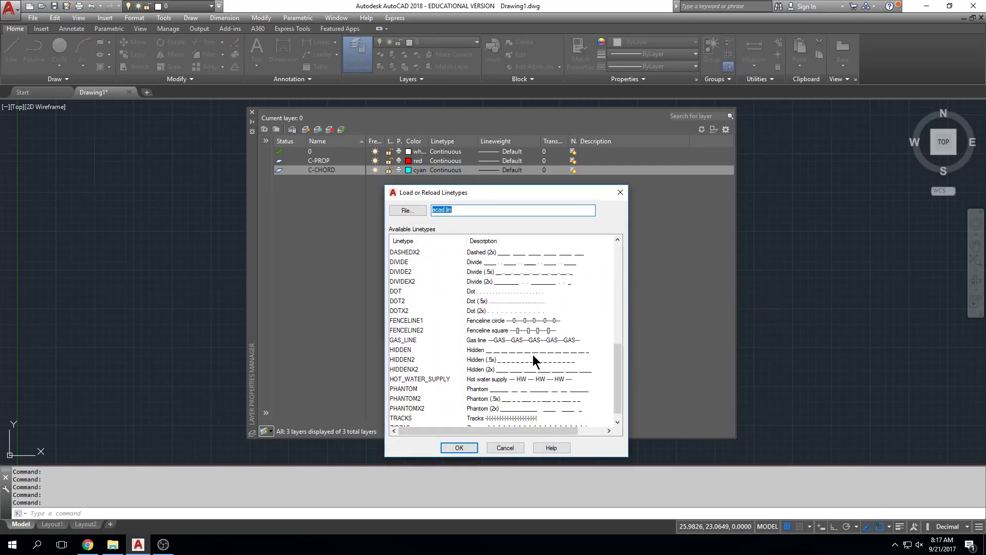
{"action": "left_click", "coordinate": [444, 359]}
{"action": "left_click", "coordinate": [421, 370]}
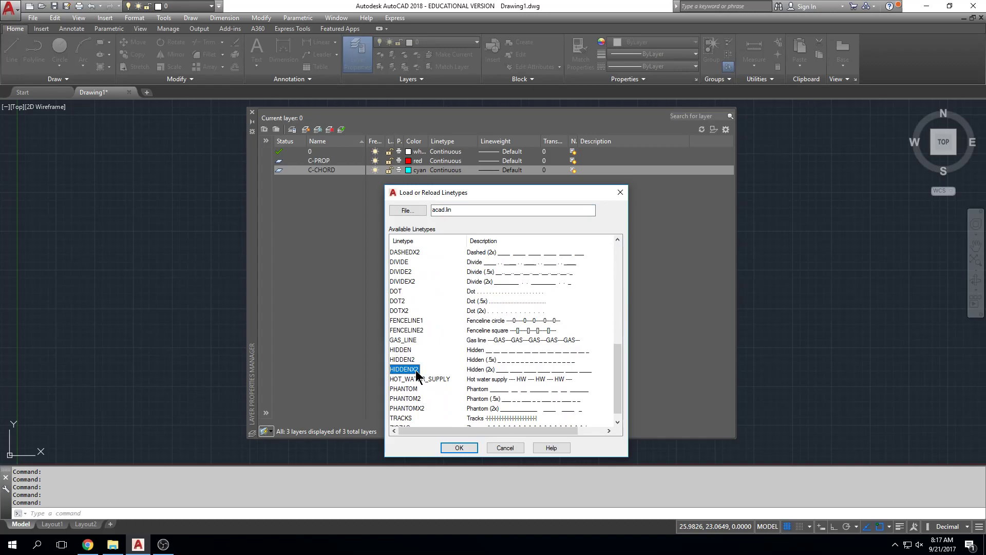
{"action": "left_click", "coordinate": [459, 448]}
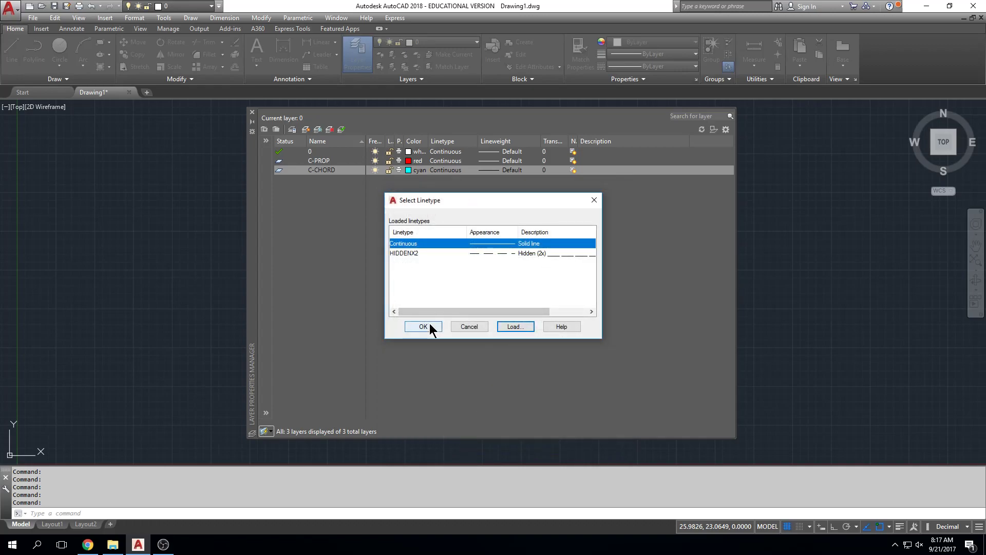
{"action": "left_click", "coordinate": [470, 253]}
{"action": "left_click", "coordinate": [436, 327]}
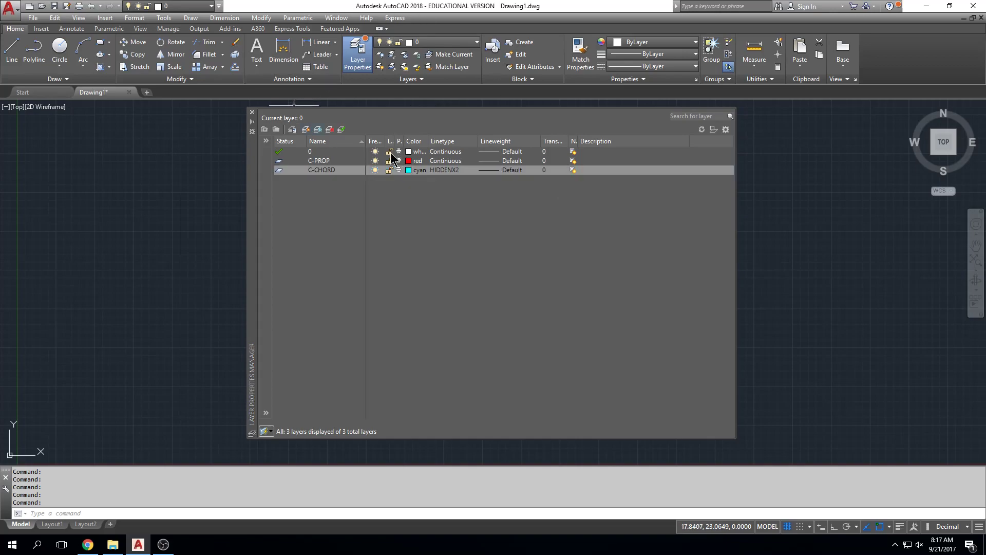
Make C-PROP the current layer and close the layer manager.
{"action": "double_click", "coordinate": [321, 161]}
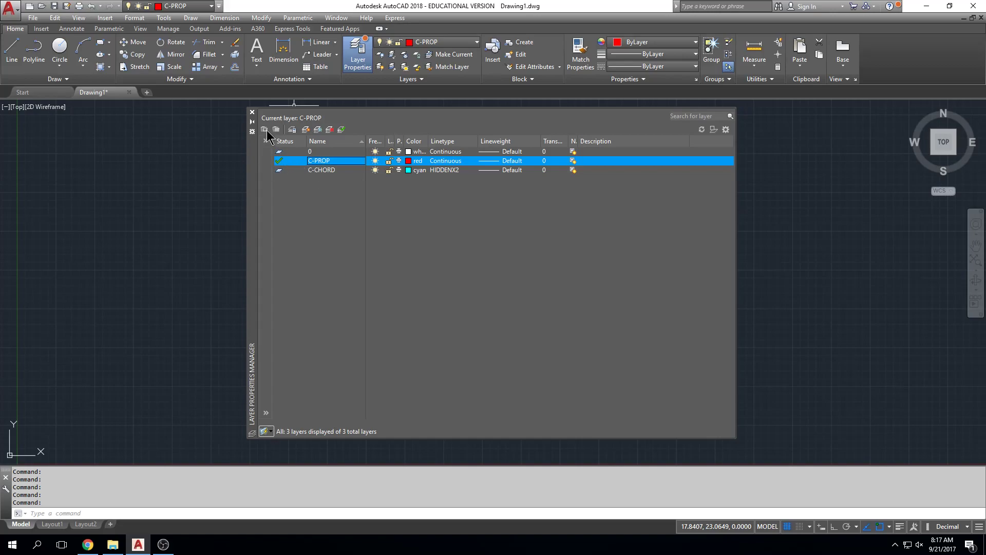
{"action": "left_click", "coordinate": [252, 112]}
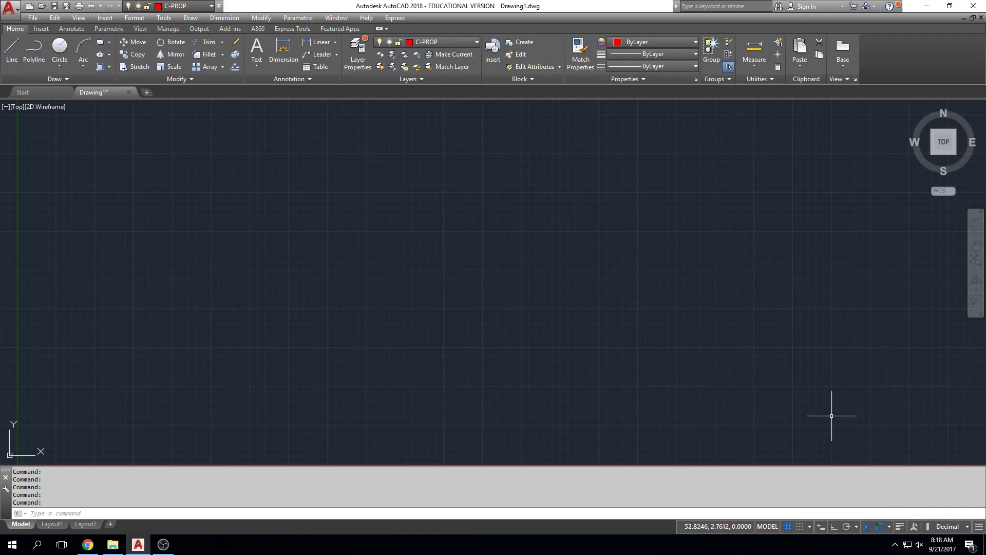
Review the drawing's length and angle unit types and their precision.
{"action": "type", "text": "UNITS"}
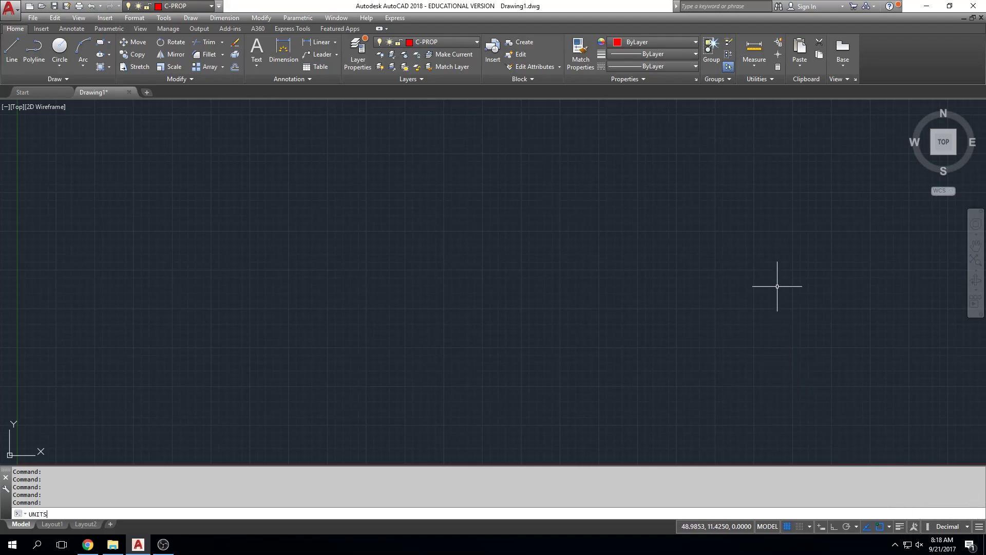
{"action": "key", "text": "Return"}
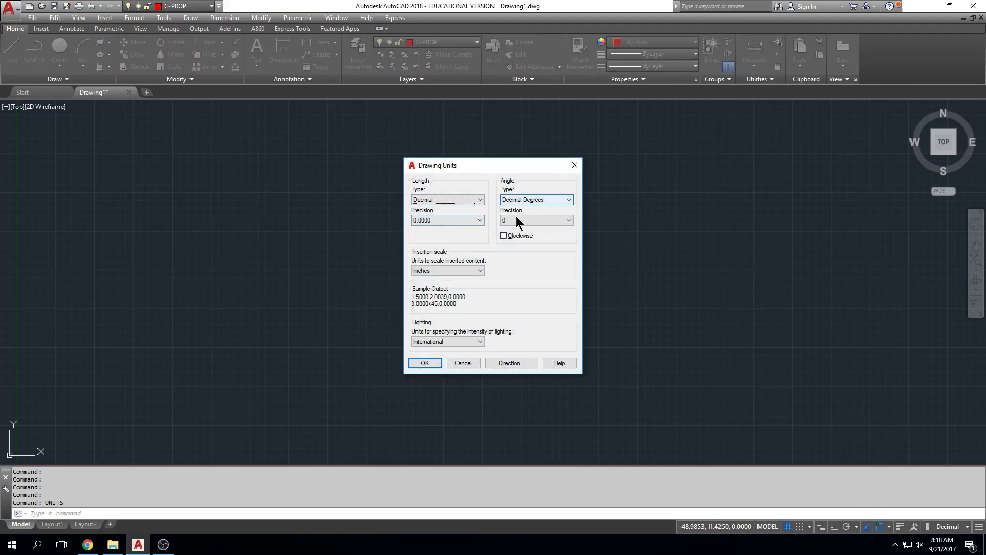
{"action": "left_click", "coordinate": [433, 364]}
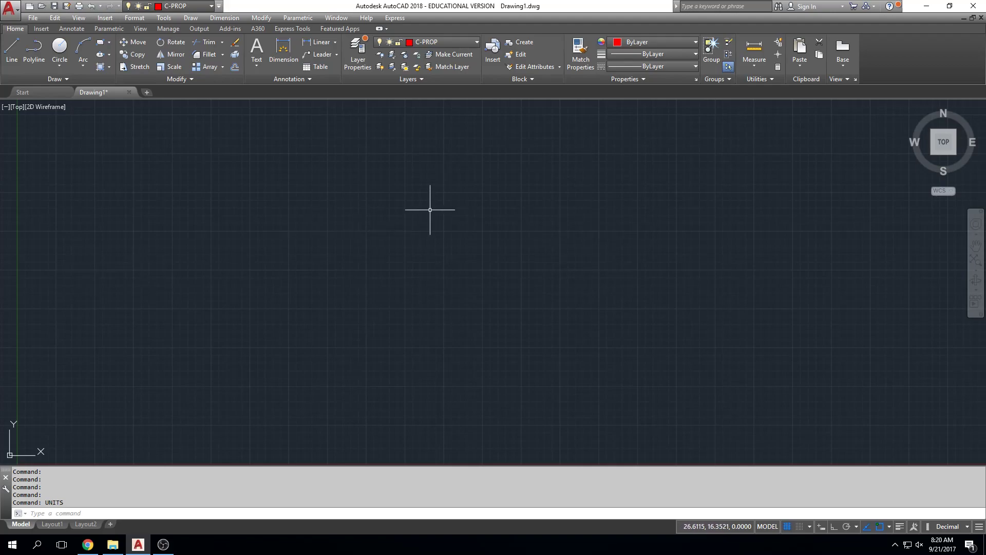
Set the drawing's angle units to Surveyor's Units with a precision of N 0d00'00" E.
{"action": "type", "text": "U"}
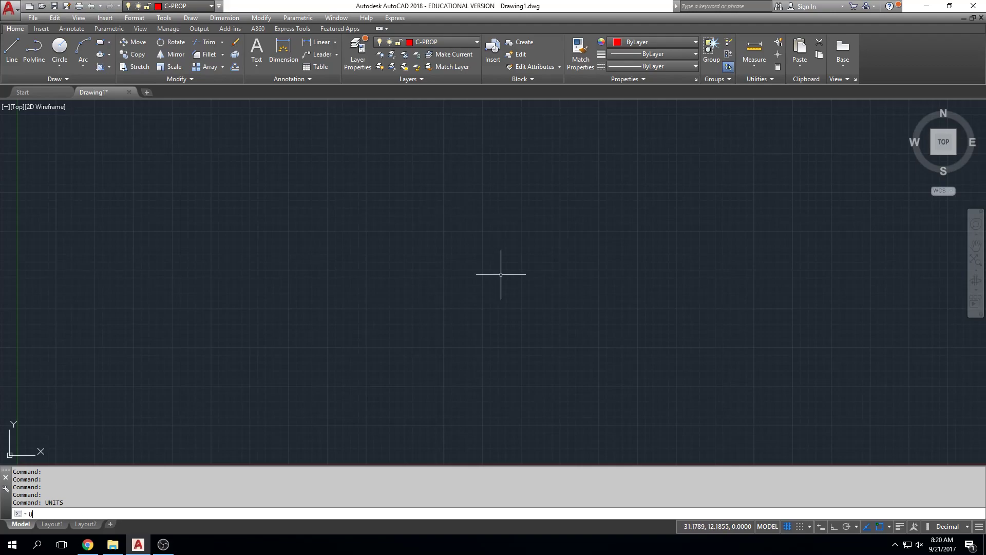
{"action": "type", "text": "NITS"}
{"action": "key", "text": "Return"}
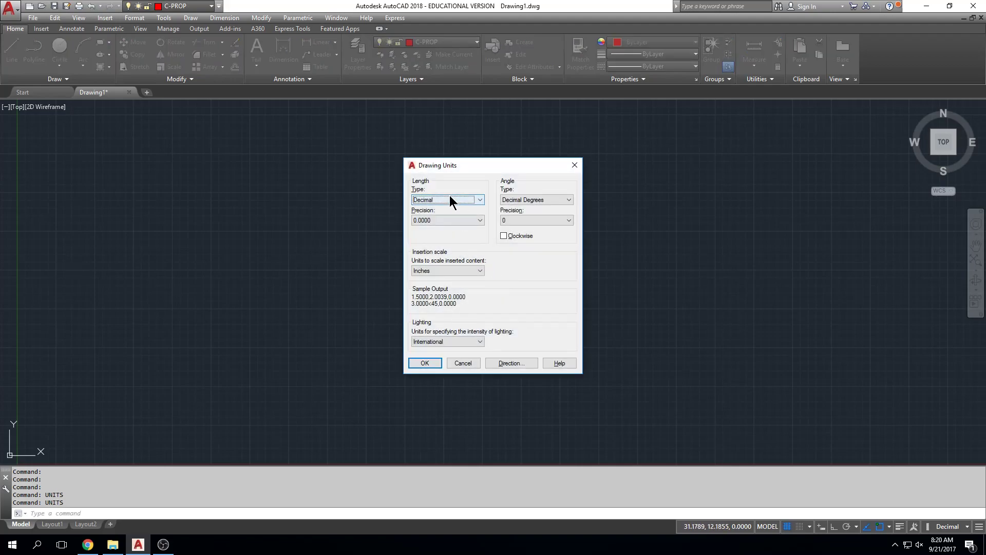
{"action": "left_click", "coordinate": [569, 200]}
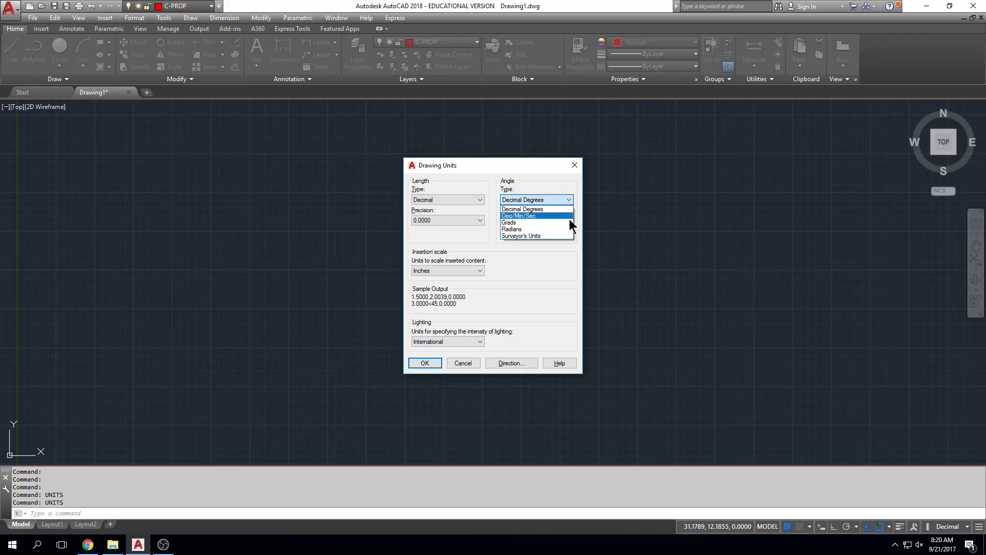
{"action": "left_click", "coordinate": [570, 235]}
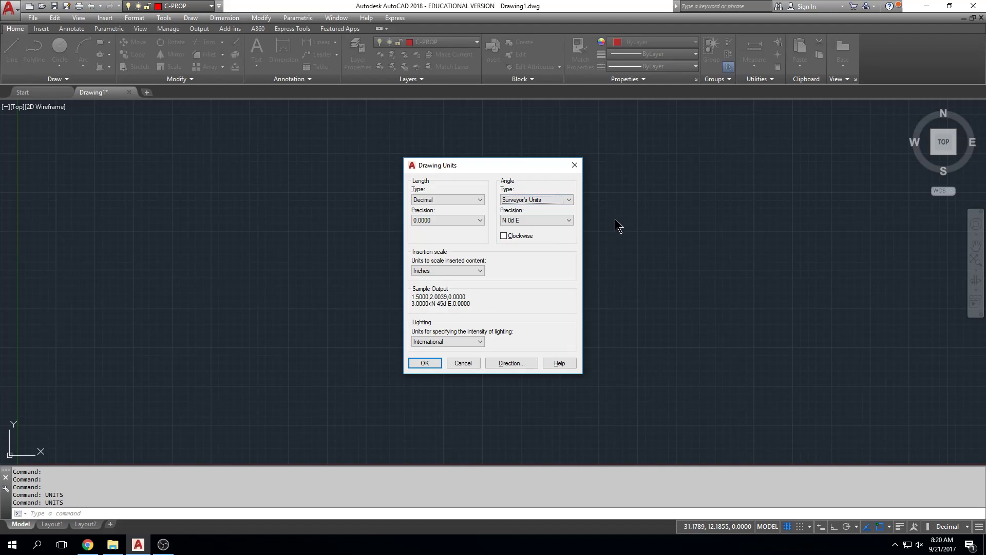
{"action": "left_click", "coordinate": [567, 221]}
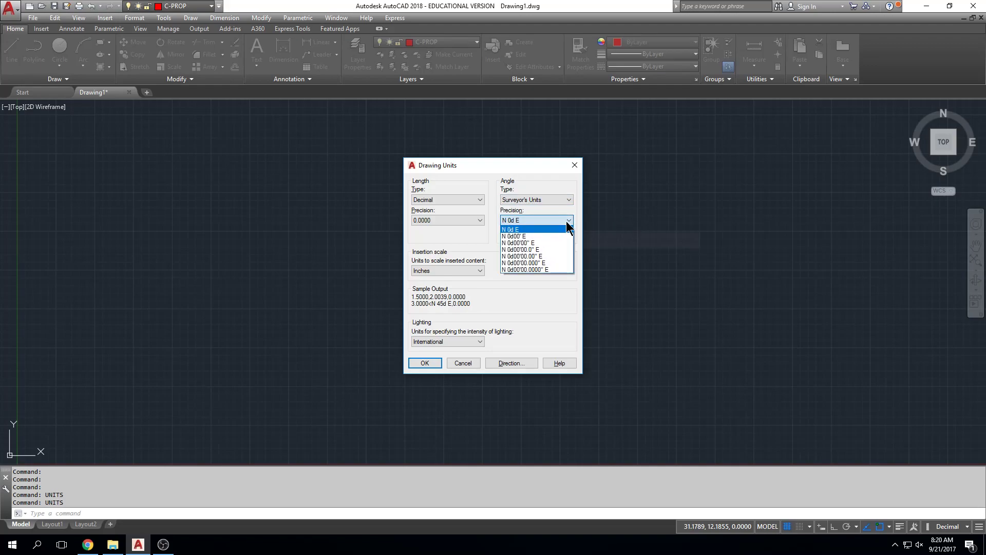
{"action": "key", "text": "Escape"}
{"action": "key", "text": "Down"}
{"action": "key", "text": "Down"}
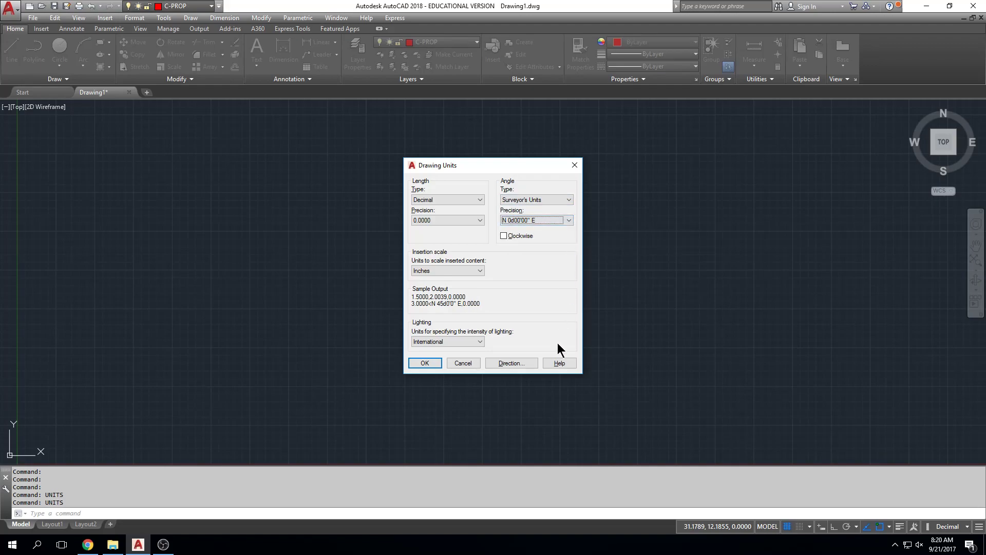
{"action": "left_click", "coordinate": [429, 363]}
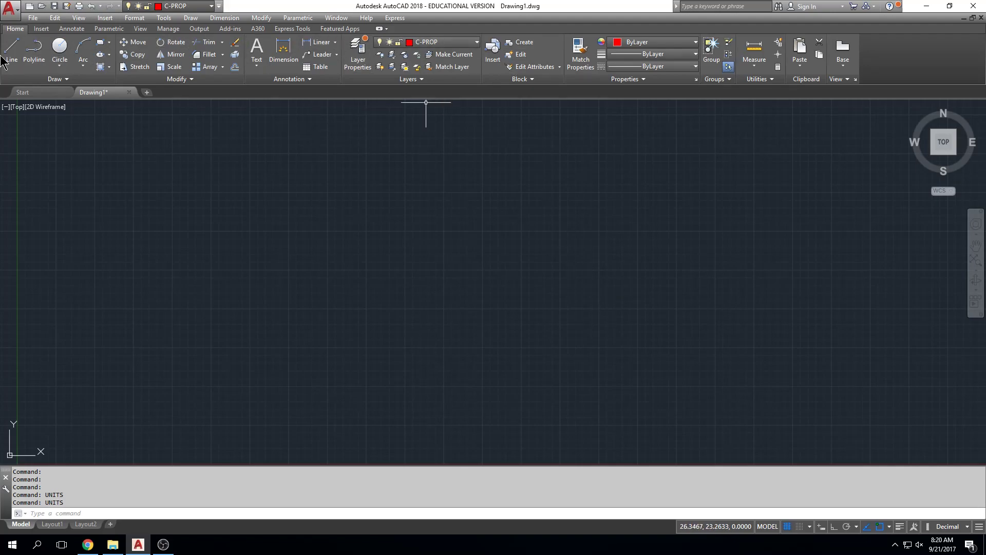
Draw the property polyline's first segment from a free start point, 187.53 units long at bearing N36D19'40"E.
{"action": "left_click", "coordinate": [32, 54]}
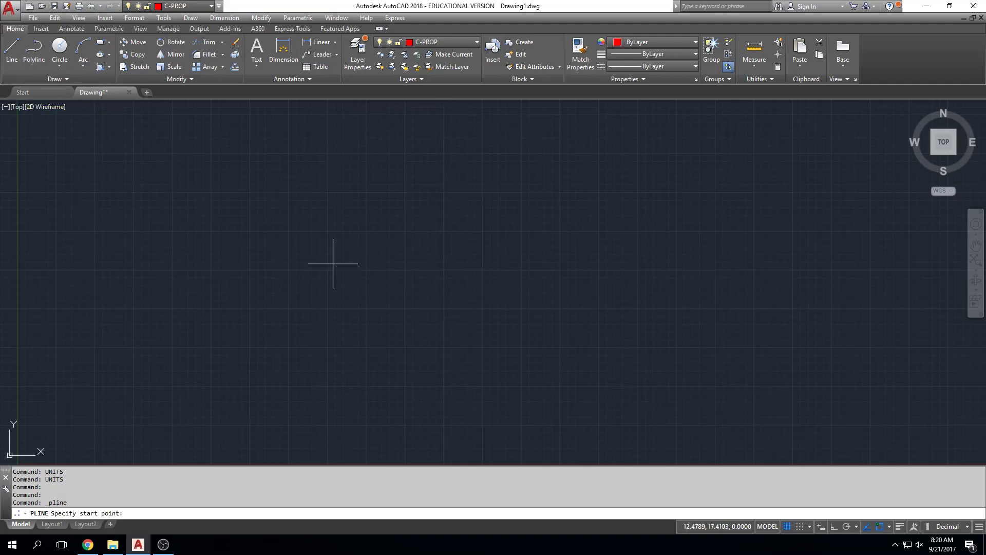
{"action": "scroll", "coordinate": [510, 346], "scroll_direction": "down", "scroll_amount": 2}
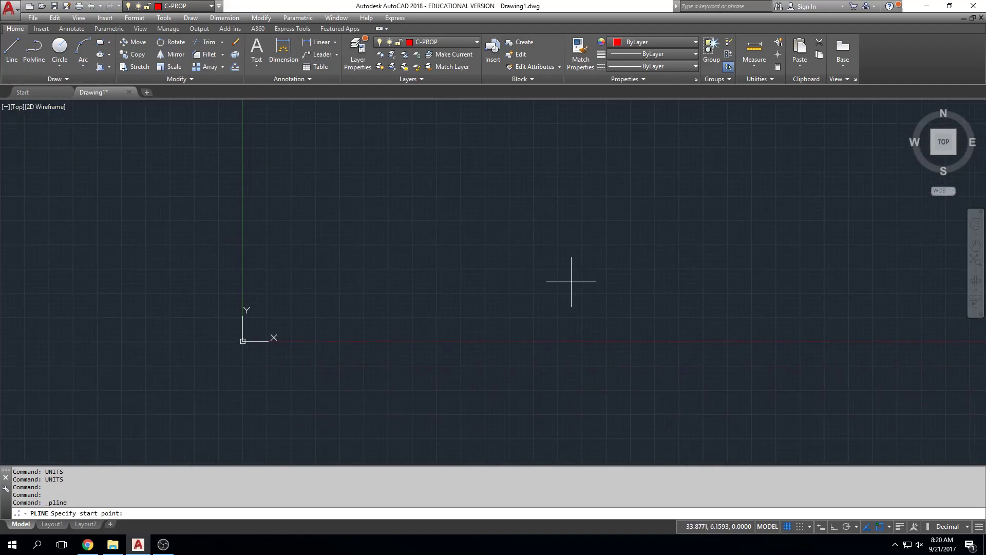
{"action": "left_click", "coordinate": [572, 281]}
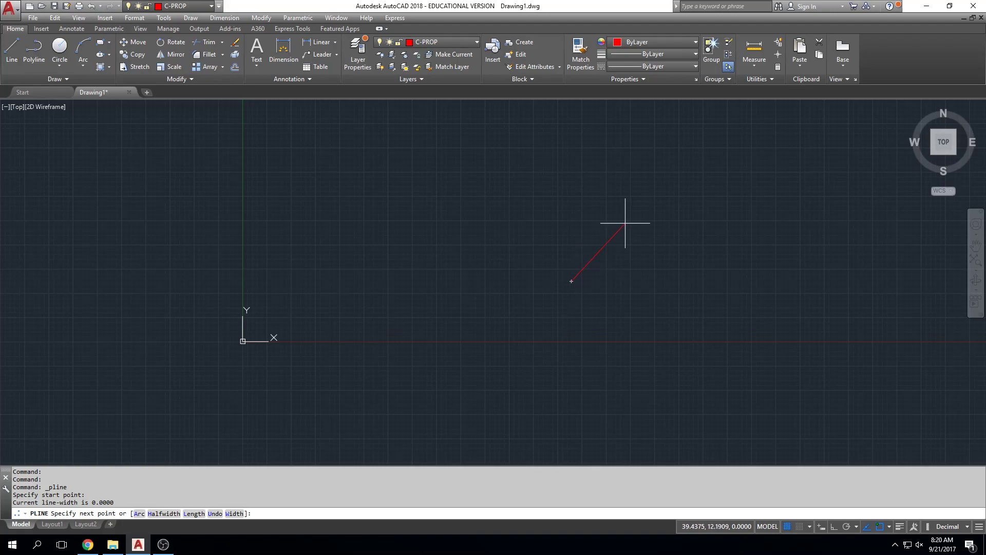
{"action": "type", "text": "@187.53<"}
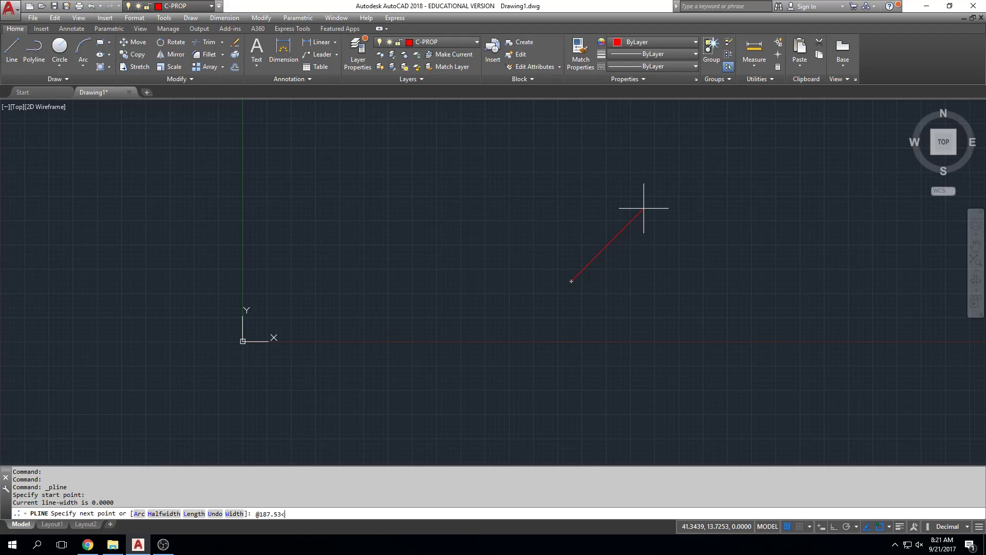
{"action": "type", "text": "N36D19'40\"E"}
{"action": "key", "text": "Return"}
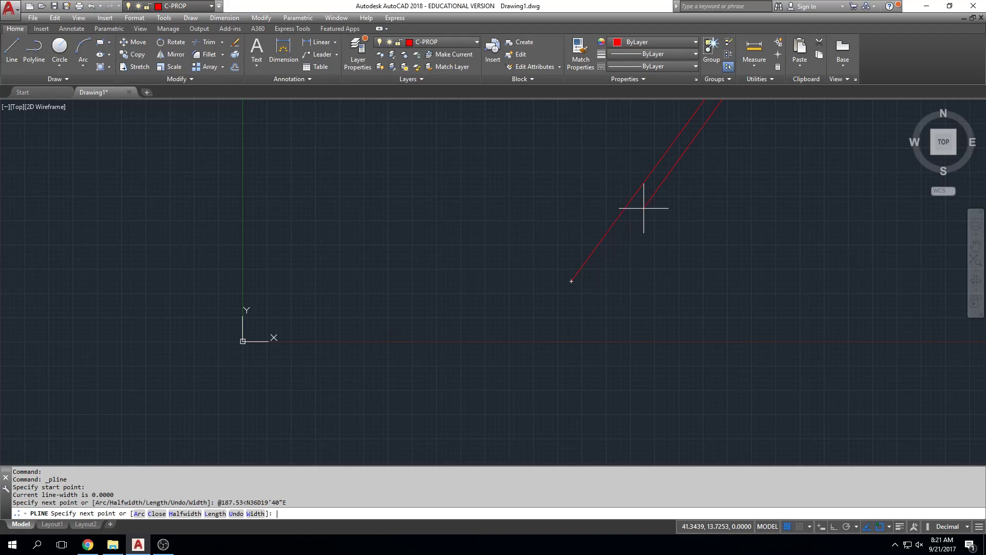
End the polyline after its first segment and fit the whole line in view.
{"action": "scroll", "coordinate": [666, 197], "scroll_direction": "down", "scroll_amount": 5}
{"action": "middle_click_drag", "start_coordinate": [666, 198], "coordinate": [668, 246]}
{"action": "middle_click_drag", "start_coordinate": [670, 197], "coordinate": [656, 430]}
{"action": "scroll", "coordinate": [689, 256], "scroll_direction": "down", "scroll_amount": 3}
{"action": "middle_click_drag", "start_coordinate": [611, 264], "coordinate": [691, 202]}
{"action": "middle_click_drag", "start_coordinate": [704, 124], "coordinate": [694, 235]}
{"action": "middle_click_drag", "start_coordinate": [696, 145], "coordinate": [639, 186]}
{"action": "middle_click_drag", "start_coordinate": [661, 134], "coordinate": [641, 205]}
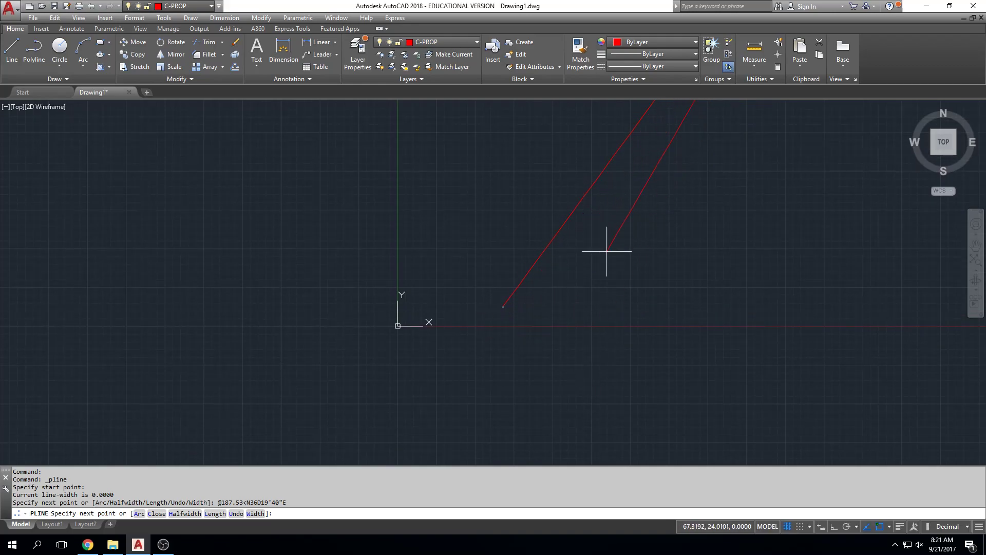
{"action": "key", "text": "Escape"}
{"action": "key", "text": "Escape"}
{"action": "key", "text": "Escape"}
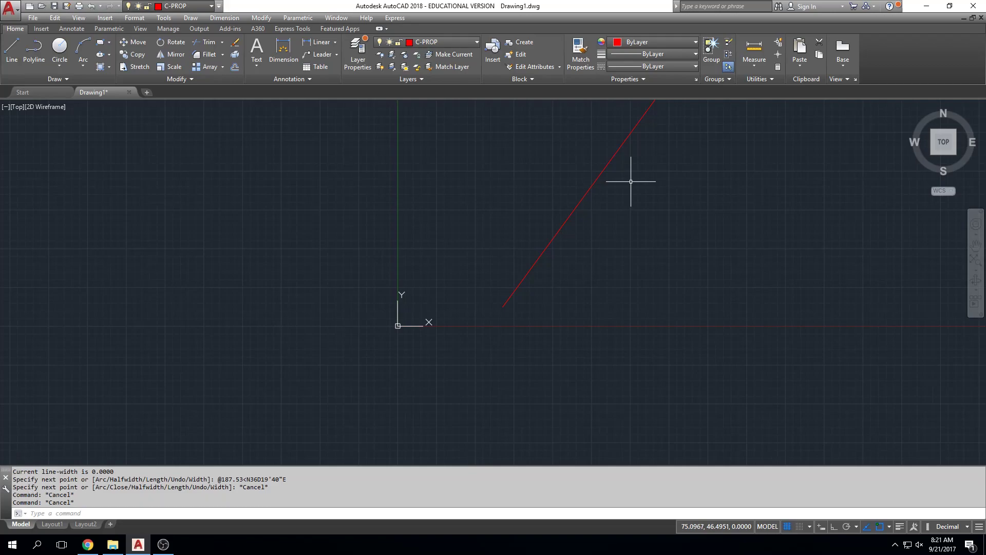
{"action": "middle_click_drag", "start_coordinate": [640, 132], "coordinate": [638, 170]}
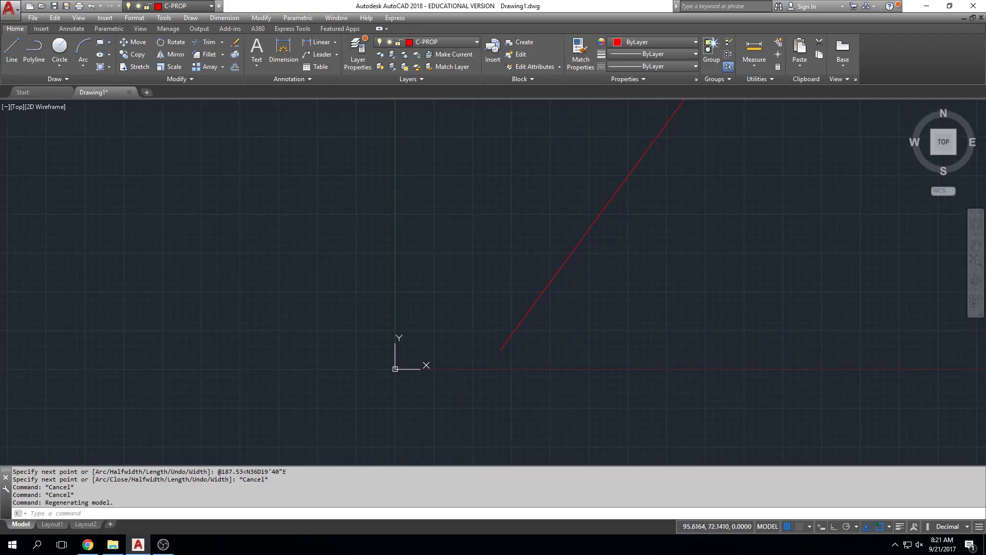
{"action": "middle_click", "coordinate": [692, 145]}
{"action": "middle_click", "coordinate": [692, 144]}
{"action": "scroll", "coordinate": [695, 146], "scroll_direction": "down", "scroll_amount": 5}
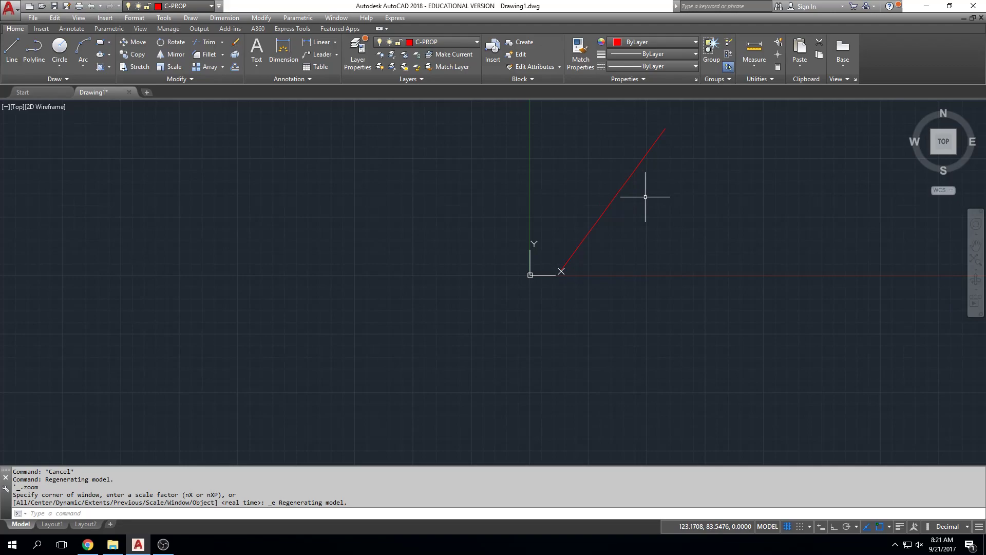
{"action": "type", "text": "REGEN"}
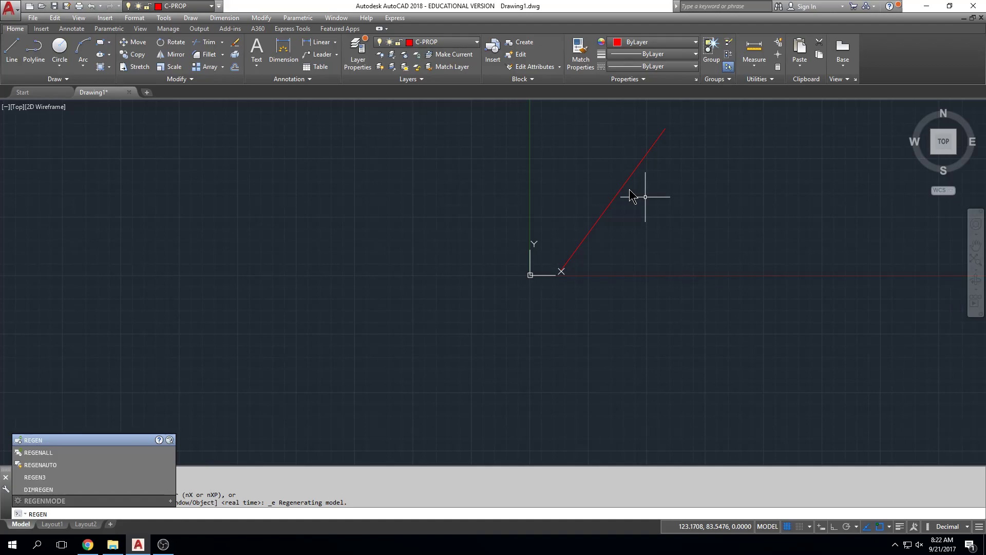
{"action": "key", "text": "Escape"}
{"action": "key", "text": "Escape"}
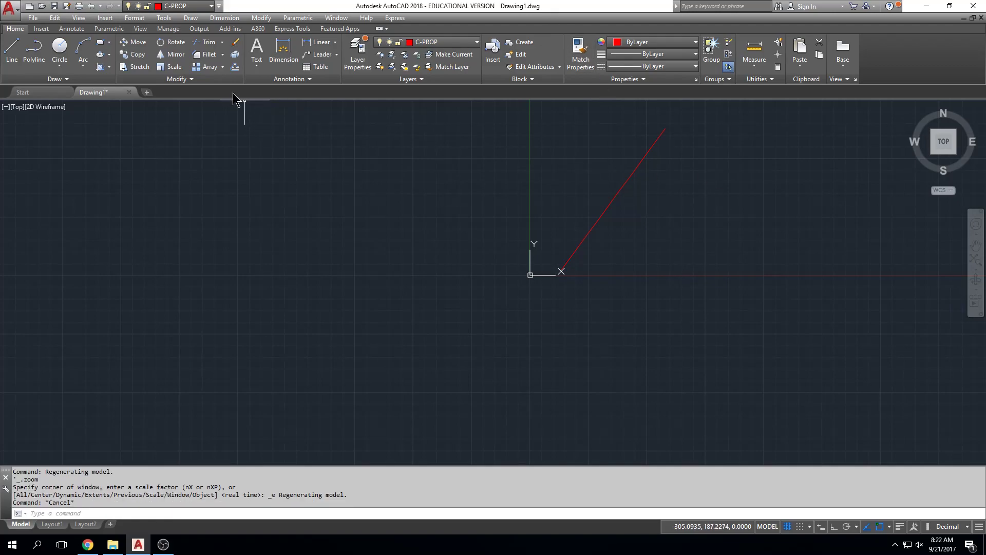
Start a new polyline at the first segment's upper endpoint and draw a segment 148.47 units long at bearing N57D0'30"W.
{"action": "type", "text": "PLK"}
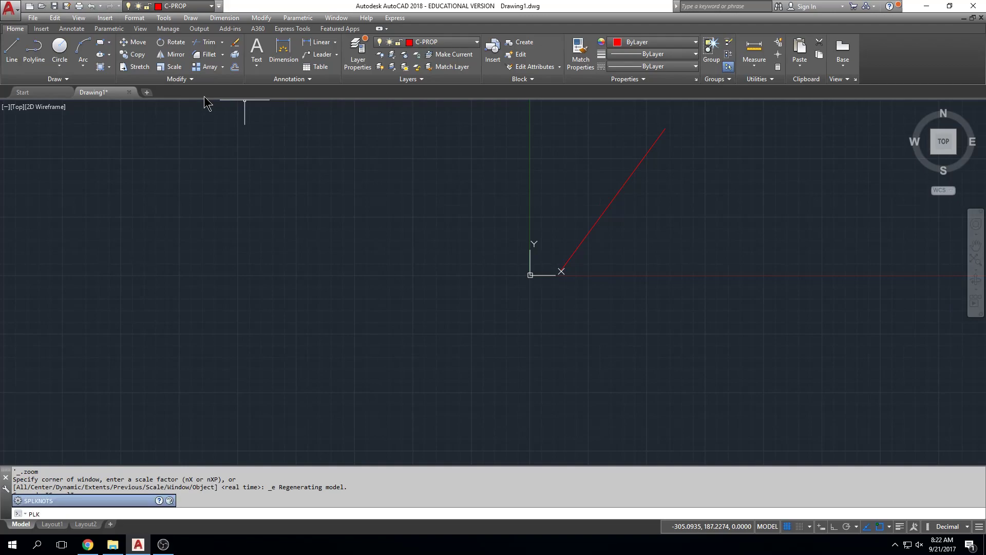
{"action": "key", "text": "Return"}
{"action": "middle_click_drag", "start_coordinate": [627, 131], "coordinate": [595, 260]}
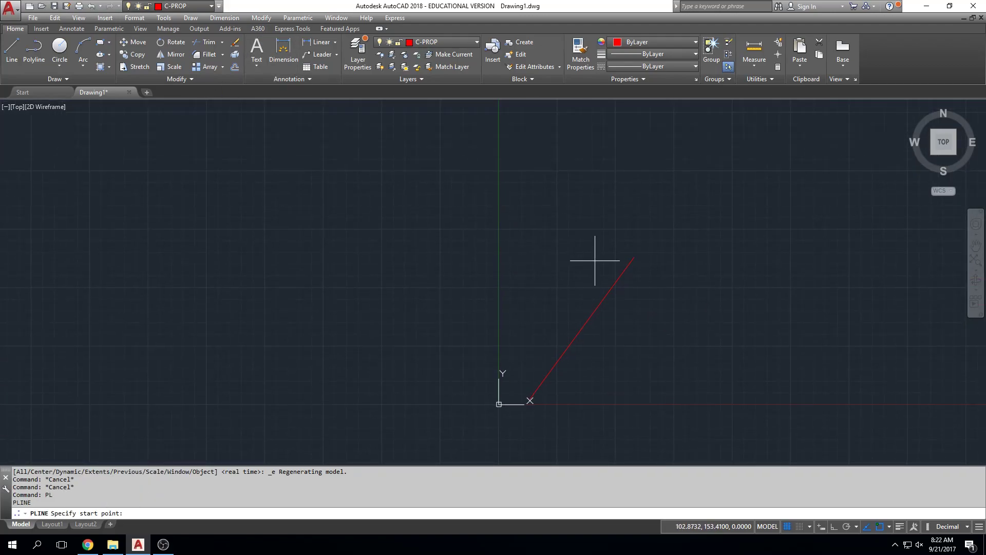
{"action": "left_click", "coordinate": [635, 257]}
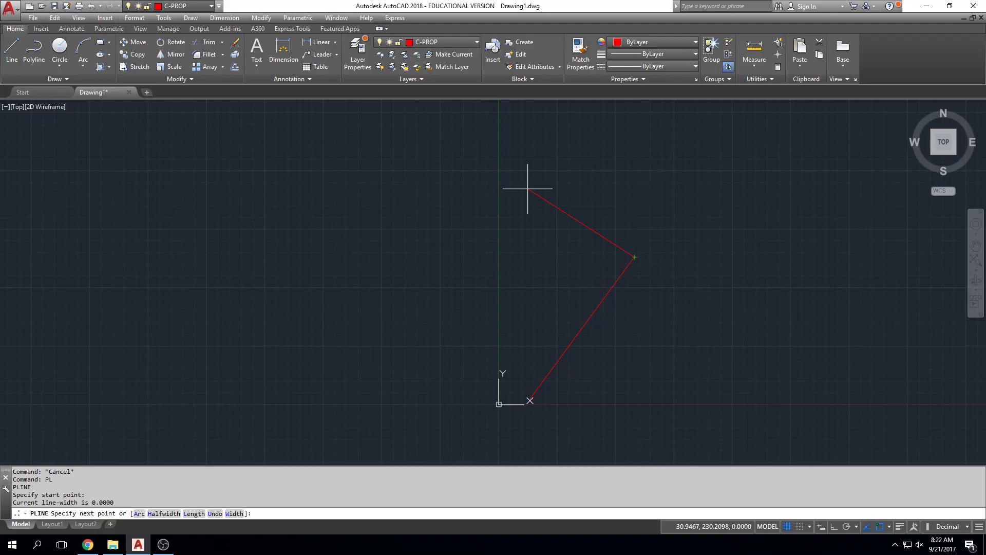
{"action": "type", "text": "@148.47<n"}
{"action": "key", "text": "BackSpace"}
{"action": "type", "text": "N57D0'30\"W"}
{"action": "key", "text": "Return"}
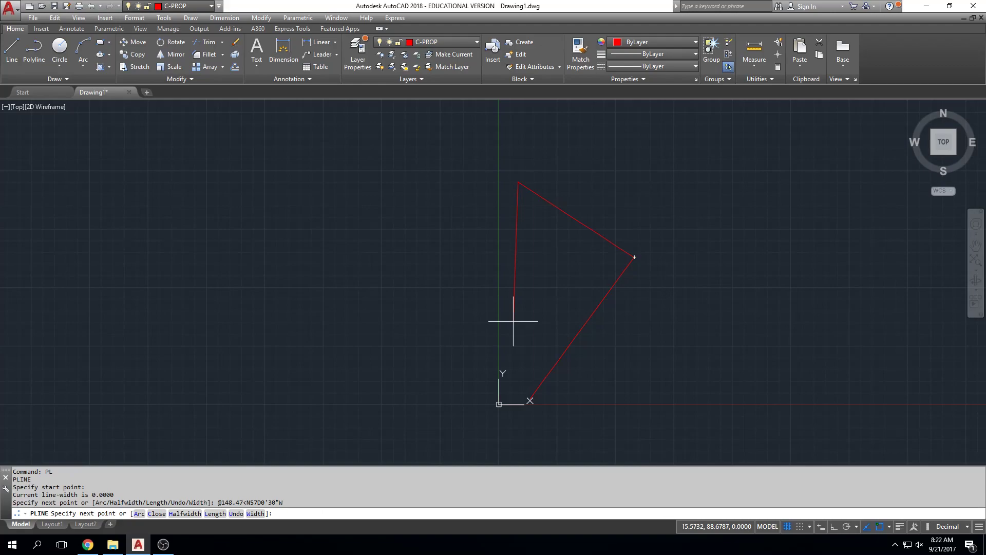
Add a polyline segment 10.25 units long at bearing N17D30'0"E.
{"action": "middle_click_drag", "start_coordinate": [458, 307], "coordinate": [460, 397]}
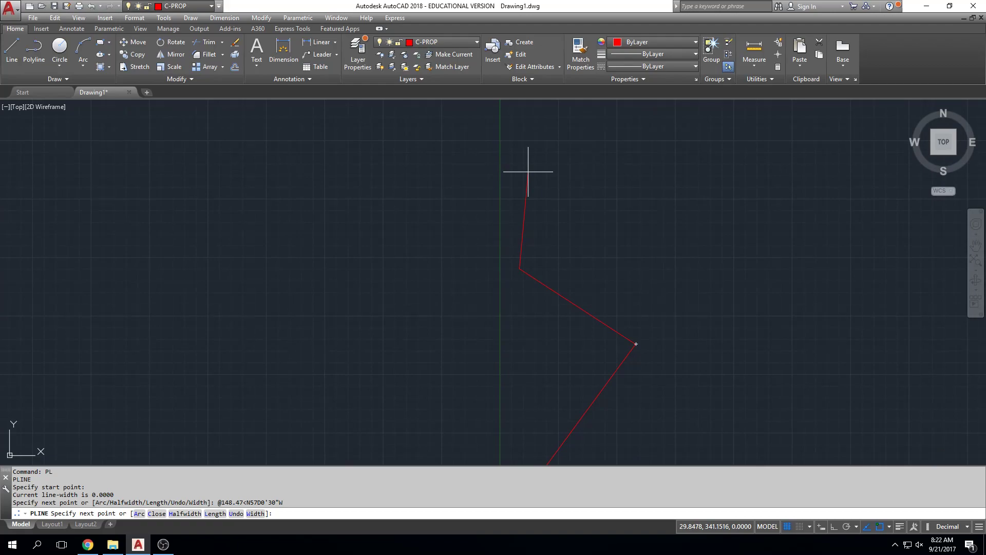
{"action": "type", "text": "@10.25<N17D30'0\"E"}
{"action": "key", "text": "Return"}
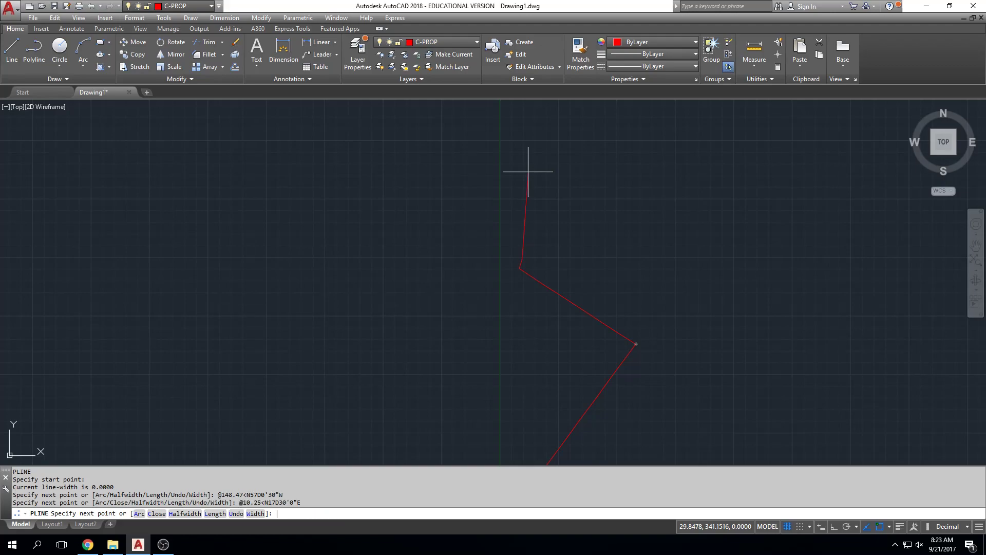
Turn on Ortho and add a polyline segment 130.28 units long heading due west.
{"action": "middle_click_drag", "start_coordinate": [323, 233], "coordinate": [333, 162]}
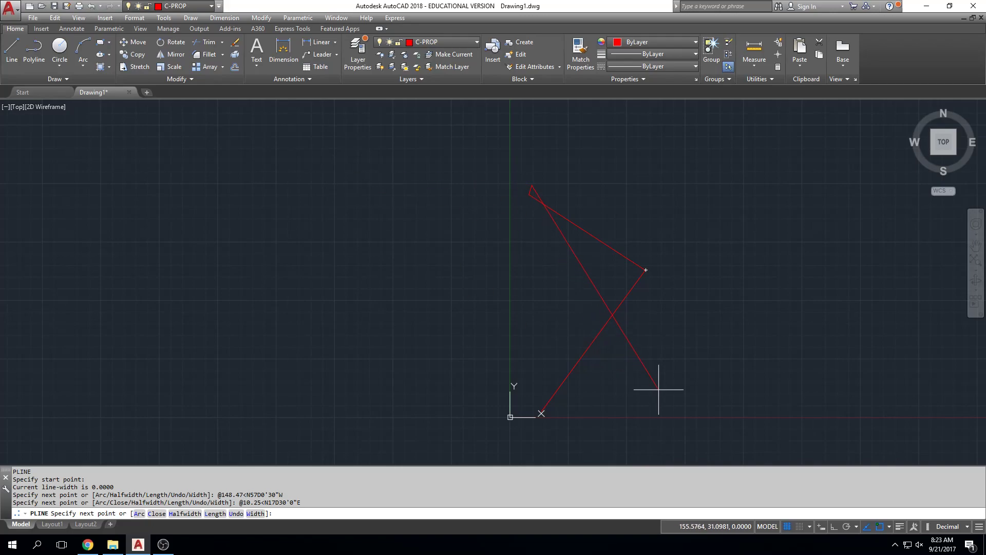
{"action": "left_click", "coordinate": [834, 527]}
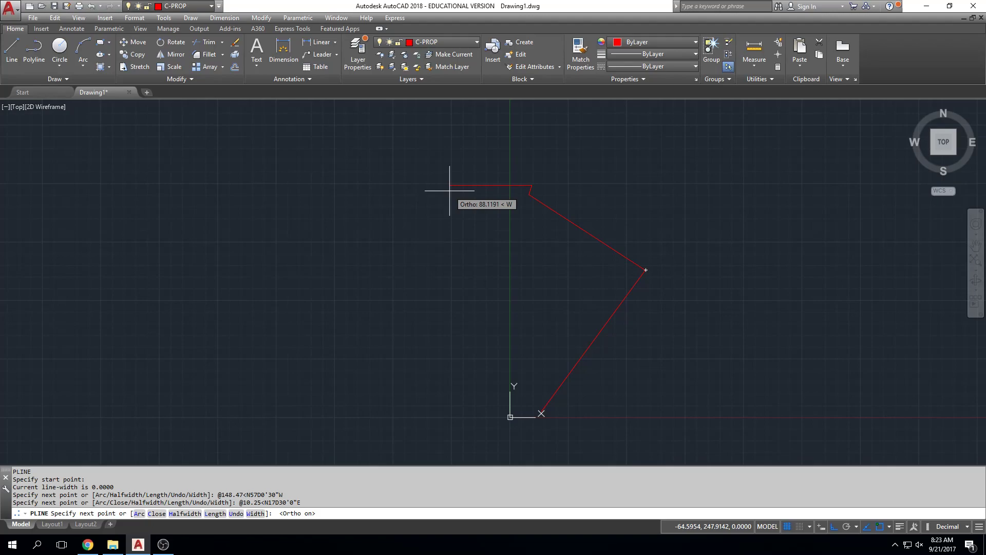
{"action": "type", "text": "130.28"}
{"action": "key", "text": "Return"}
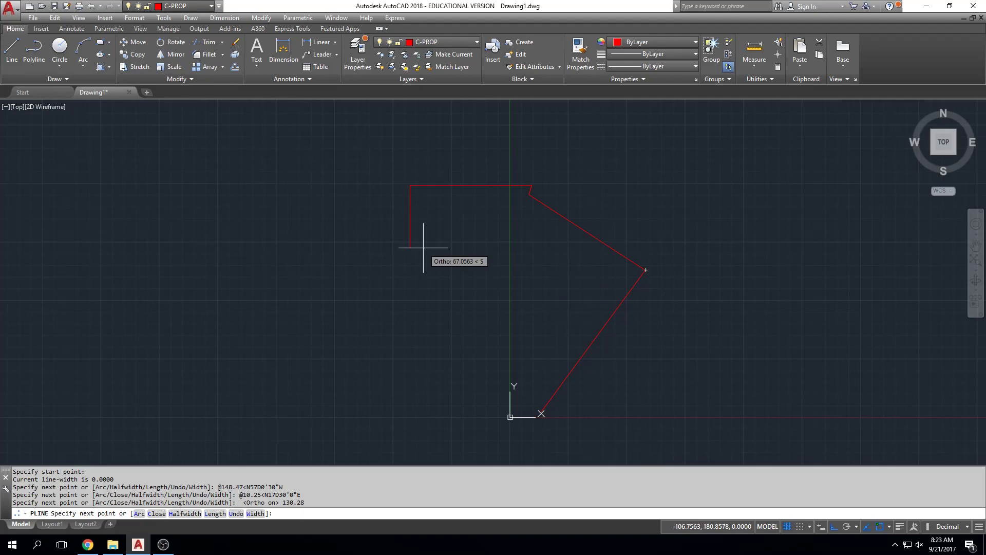
Turn off Ortho, add a segment 25.26 units long at bearing S17D06'06"W, and end the polyline.
{"action": "key", "text": "F8"}
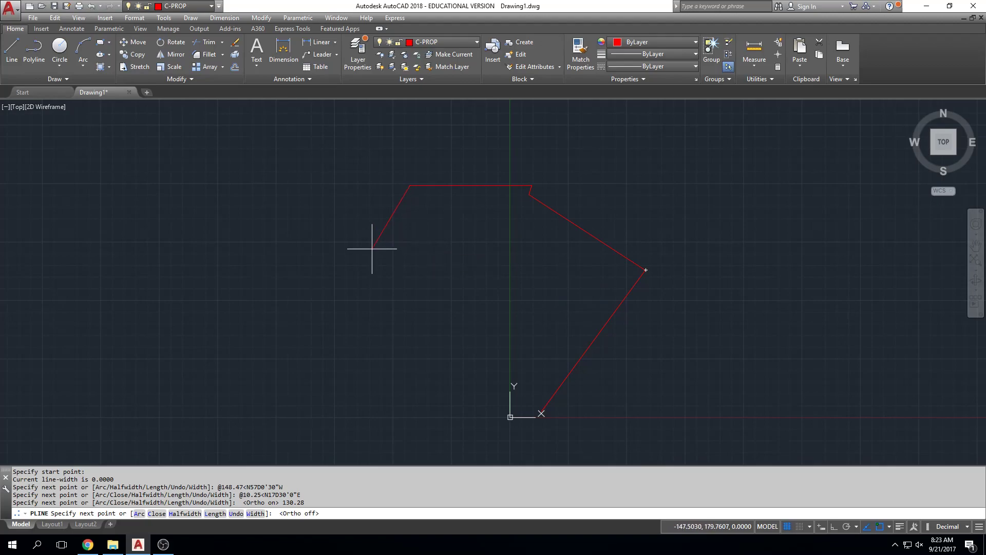
{"action": "type", "text": "@25.26"}
{"action": "type", "text": "<S17D06;'"}
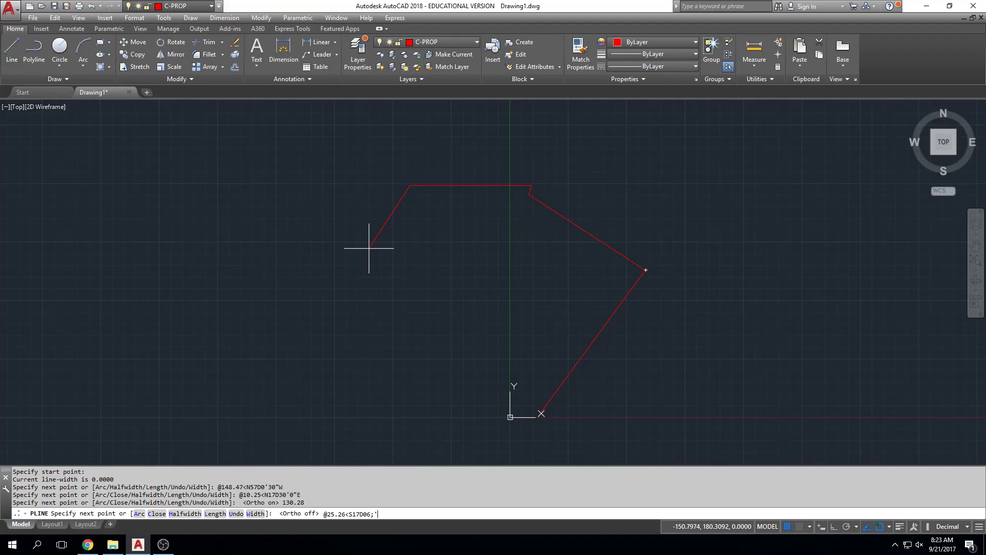
{"action": "key", "text": "BackSpace"}
{"action": "key", "text": "BackSpace"}
{"action": "type", "text": "'06\"W"}
{"action": "key", "text": "Return"}
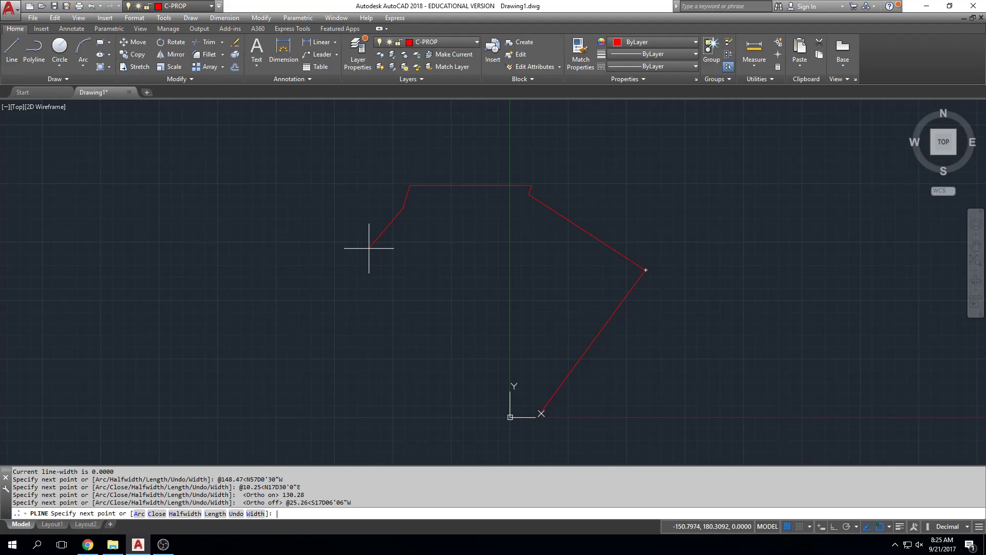
{"action": "key", "text": "Escape"}
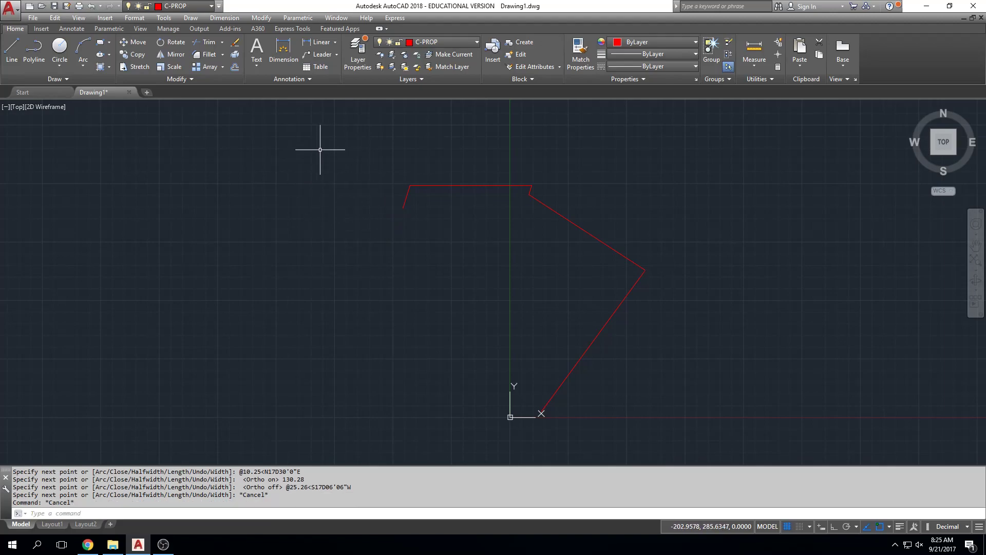
Make C-CHORD the current layer.
{"action": "left_click", "coordinate": [366, 50]}
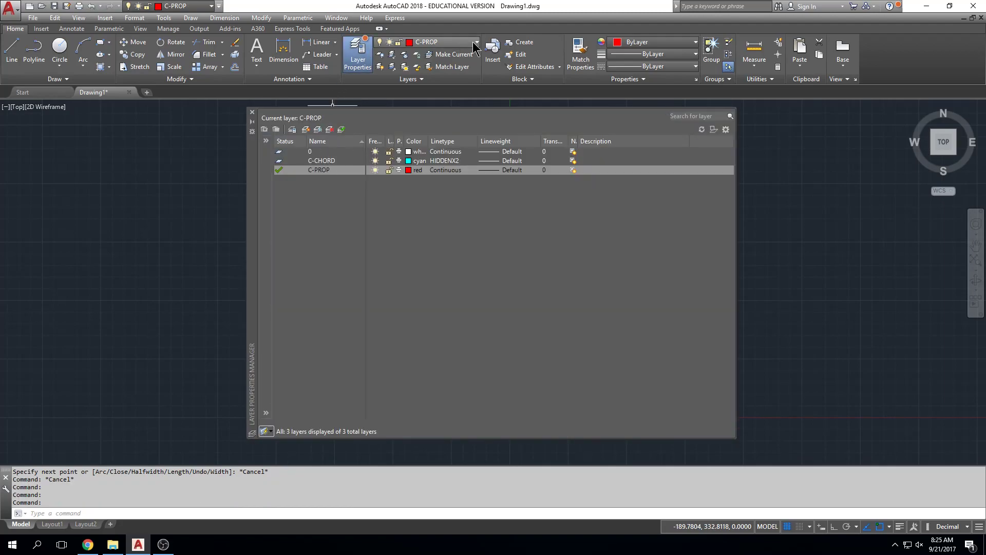
{"action": "left_click", "coordinate": [251, 112]}
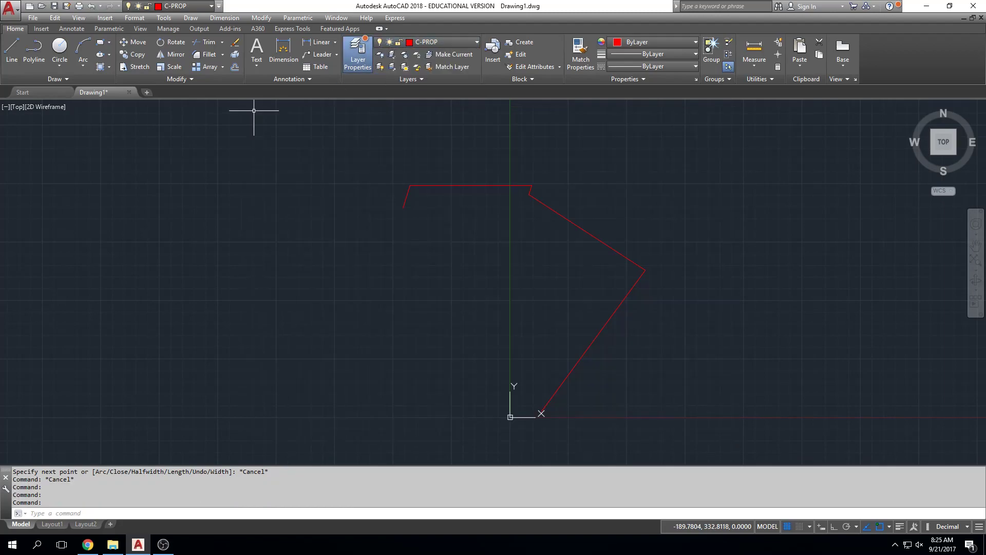
{"action": "left_click", "coordinate": [464, 41]}
{"action": "left_click", "coordinate": [463, 67]}
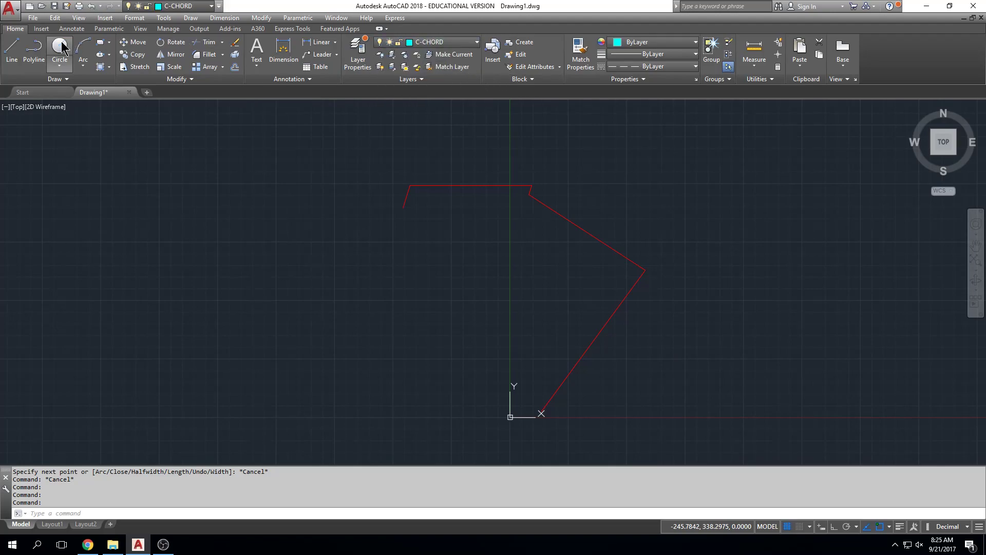
Draw a chord line from the property polyline's open west end, 26.22 units long at bearing S39D33'29"E.
{"action": "left_click", "coordinate": [14, 54]}
{"action": "scroll", "coordinate": [397, 210], "scroll_direction": "up", "scroll_amount": 6}
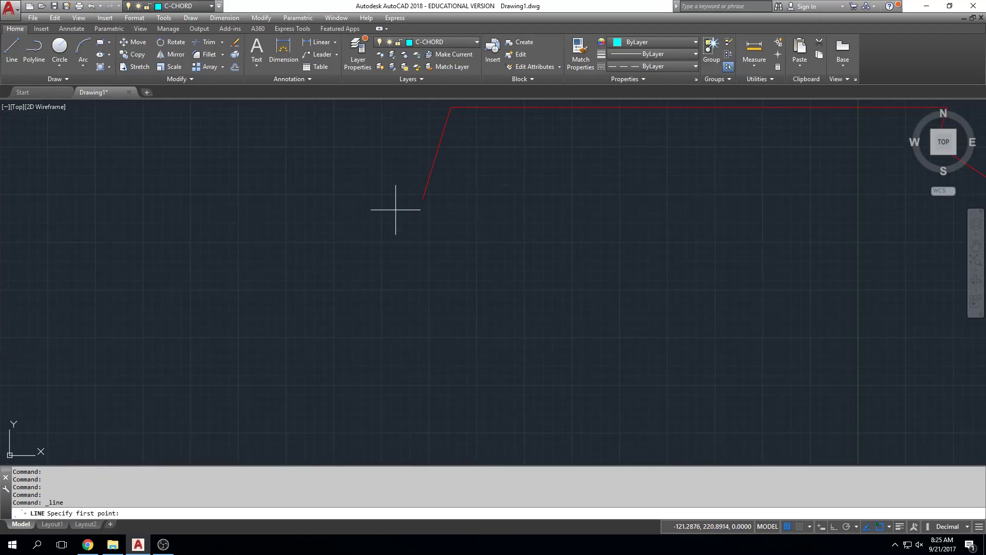
{"action": "left_click", "coordinate": [423, 198]}
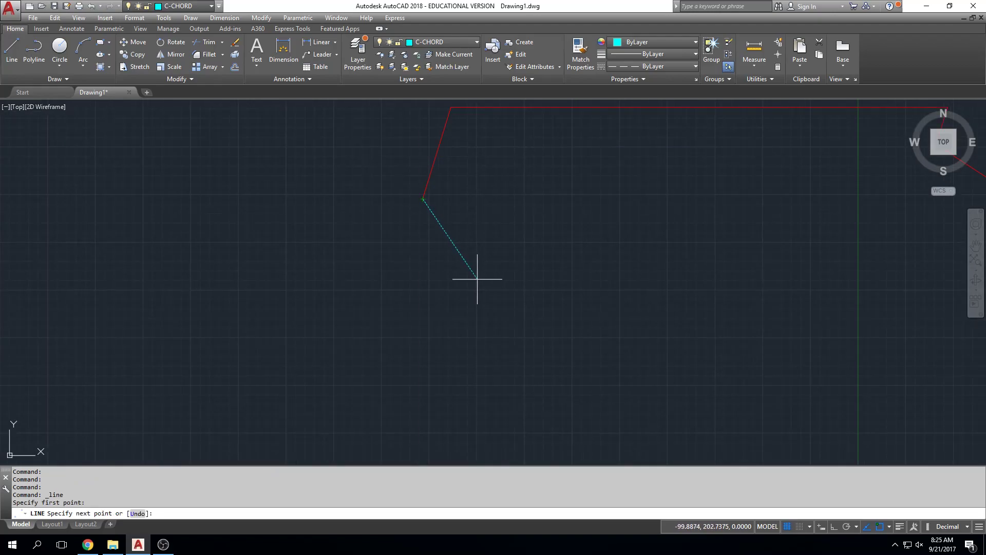
{"action": "type", "text": "@26.22<"}
{"action": "type", "text": "S39D33'29\"E"}
{"action": "key", "text": "Return"}
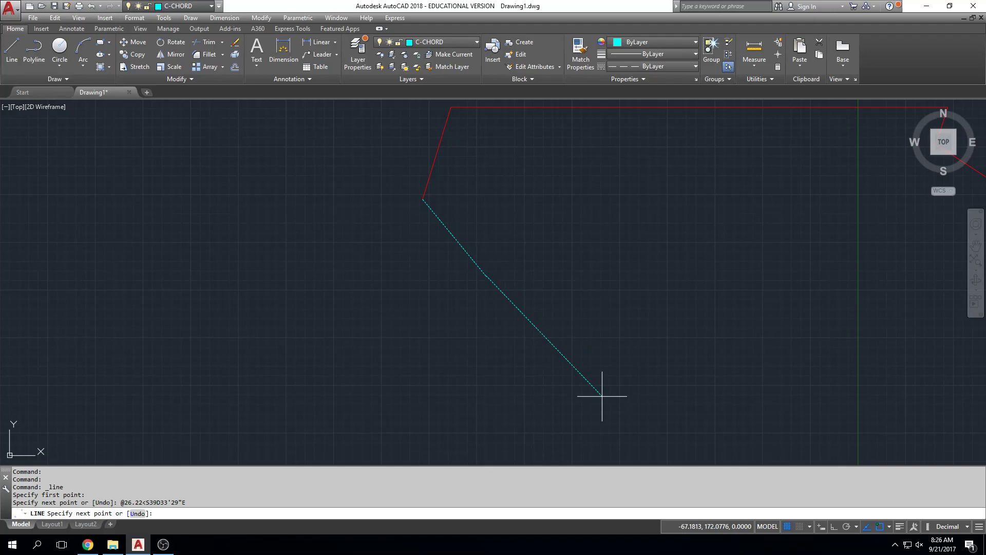
Try to continue the chord line to the point 78.24<S41D09'52"E, entered without the relative prefix.
{"action": "type", "text": "78.24"}
{"action": "type", "text": "<S41D09'52\"E"}
{"action": "key", "text": "Return"}
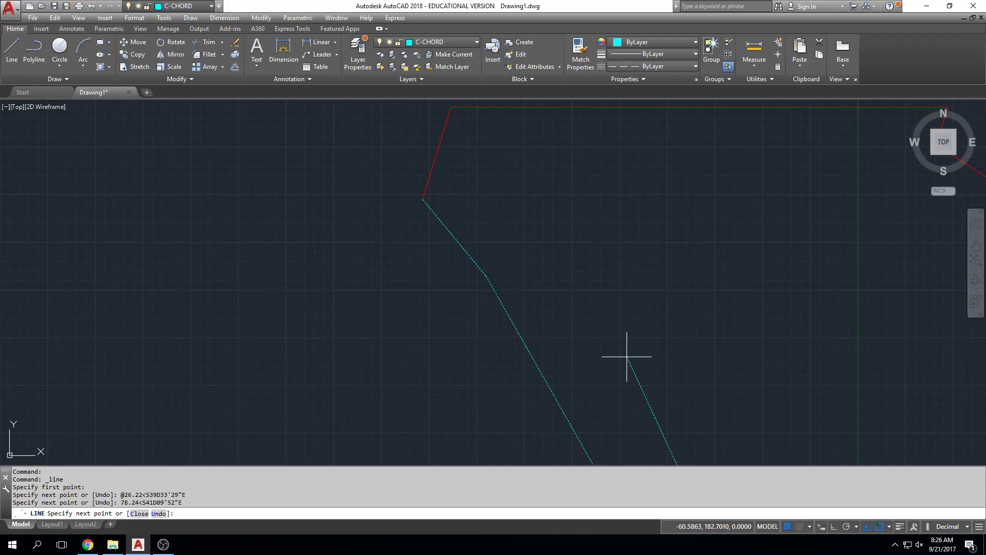
End the Line command and undo both chord lines.
{"action": "scroll", "coordinate": [625, 360], "scroll_direction": "down", "scroll_amount": 5}
{"action": "middle_click_drag", "start_coordinate": [627, 353], "coordinate": [623, 202]}
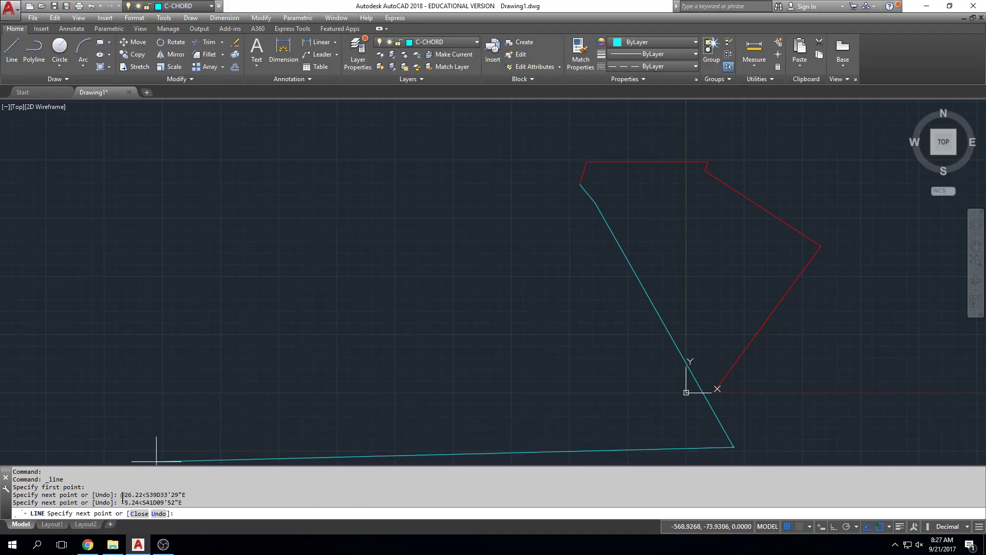
{"action": "middle_click_drag", "start_coordinate": [735, 308], "coordinate": [702, 245]}
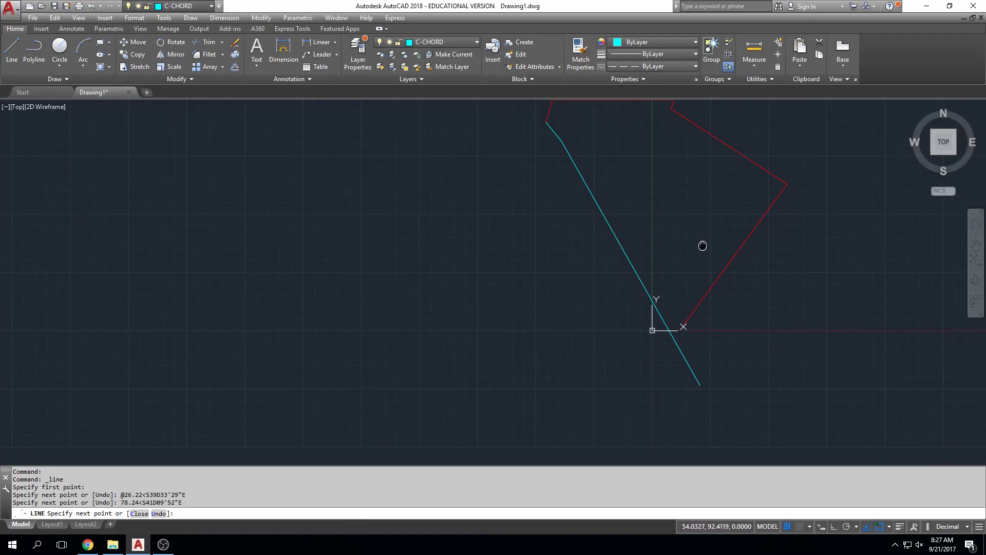
{"action": "middle_click_drag", "start_coordinate": [590, 238], "coordinate": [587, 281]}
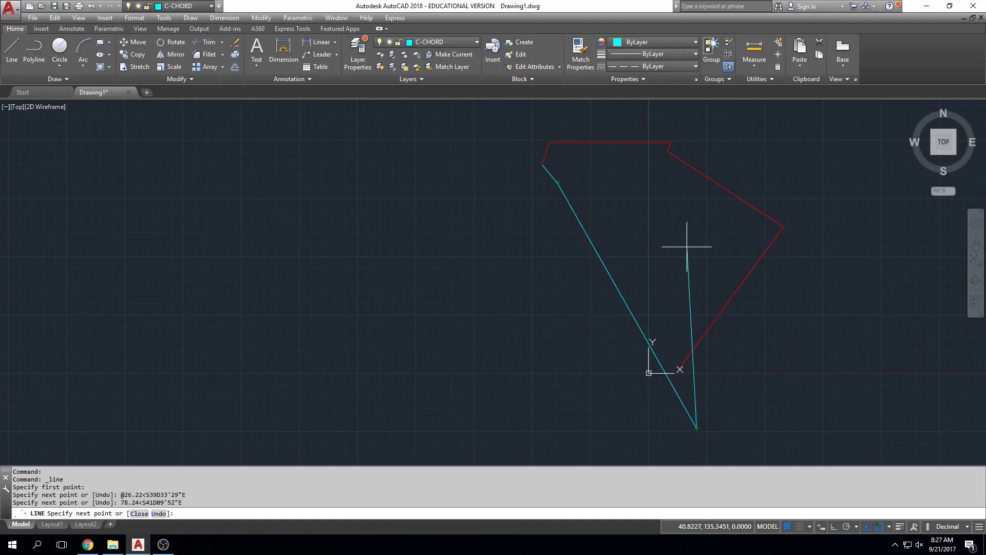
{"action": "key", "text": "Escape"}
{"action": "key", "text": "Escape"}
{"action": "type", "text": "u"}
{"action": "key", "text": "Return"}
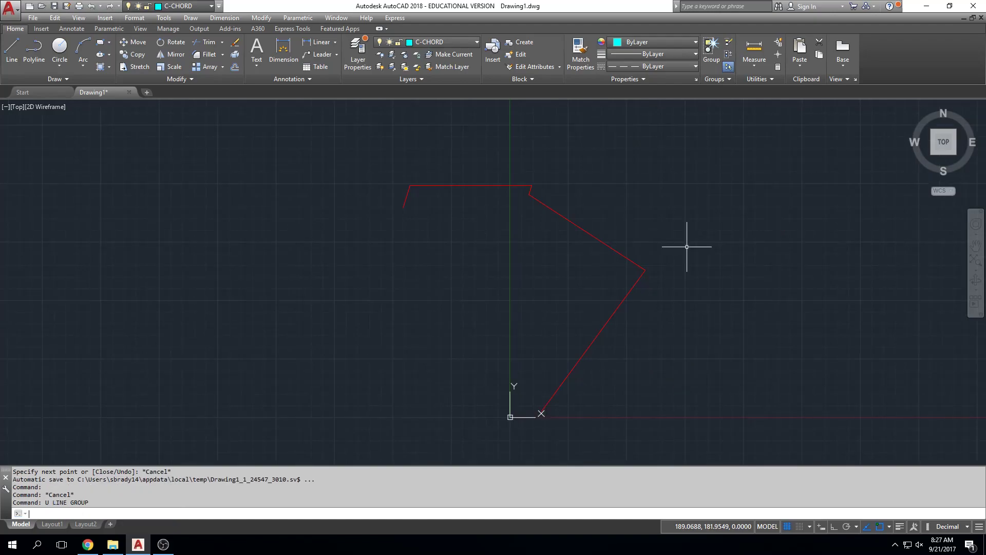
Redo the undone chord lines and erase the long, incorrectly placed second chord line.
{"action": "type", "text": "REDO"}
{"action": "key", "text": "Return"}
{"action": "key", "text": "Escape"}
{"action": "key", "text": "Escape"}
{"action": "left_click", "coordinate": [577, 220]}
{"action": "left_click", "coordinate": [576, 213]}
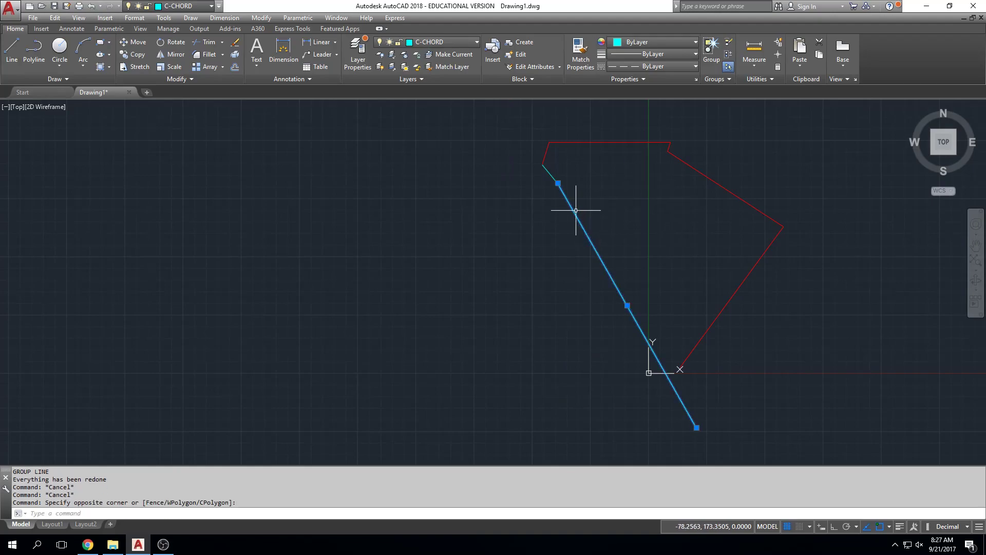
{"action": "key", "text": "Delete"}
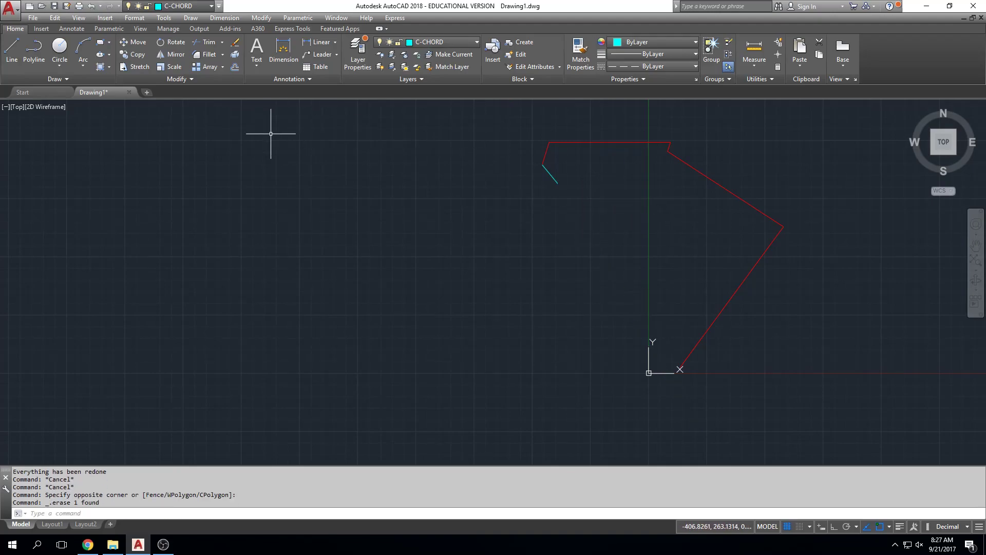
Draw a second chord line from the first chord's southeast end, 78.24 units long at bearing S41D09'52"E.
{"action": "left_click", "coordinate": [11, 49]}
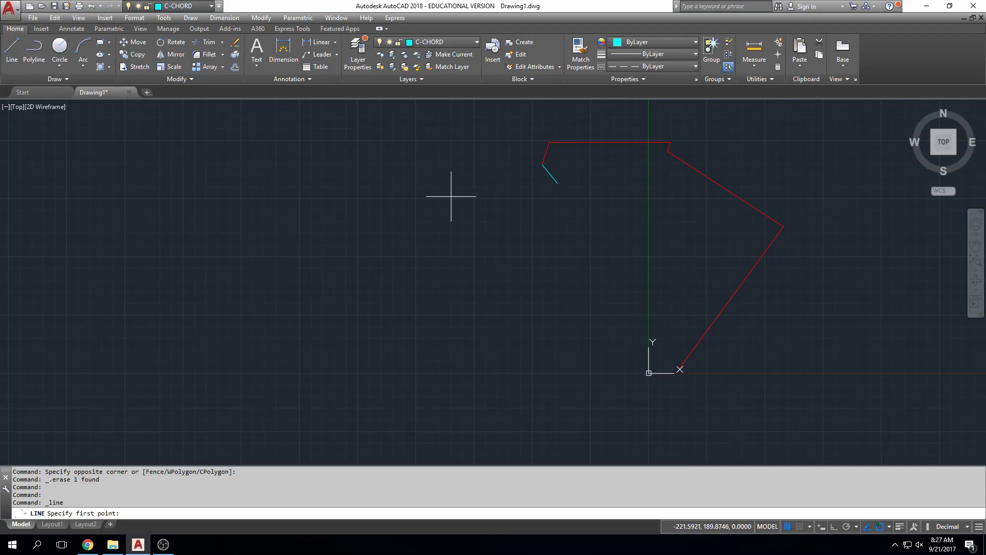
{"action": "left_click", "coordinate": [558, 188]}
{"action": "type", "text": "@"}
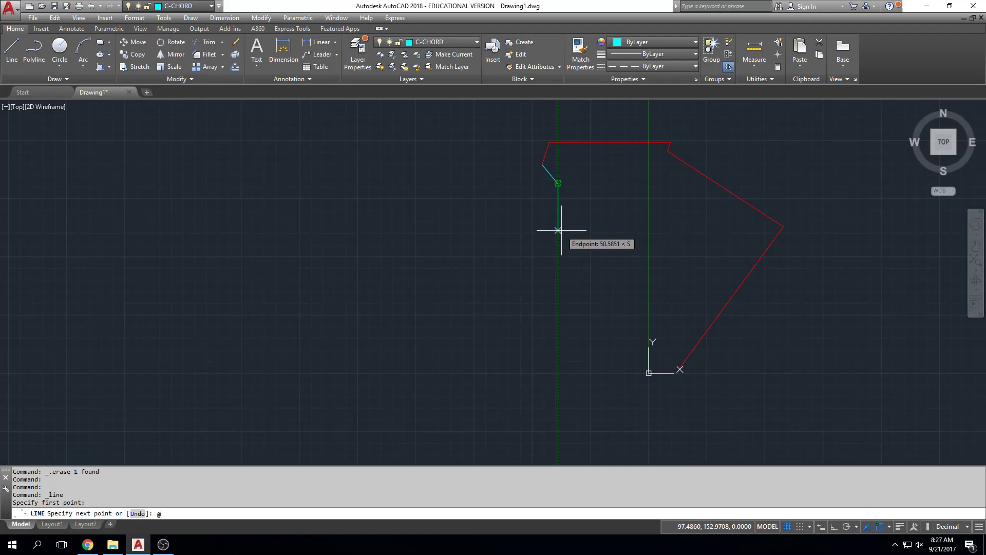
{"action": "type", "text": "78.24<S41D09'52\"E"}
{"action": "key", "text": "Return"}
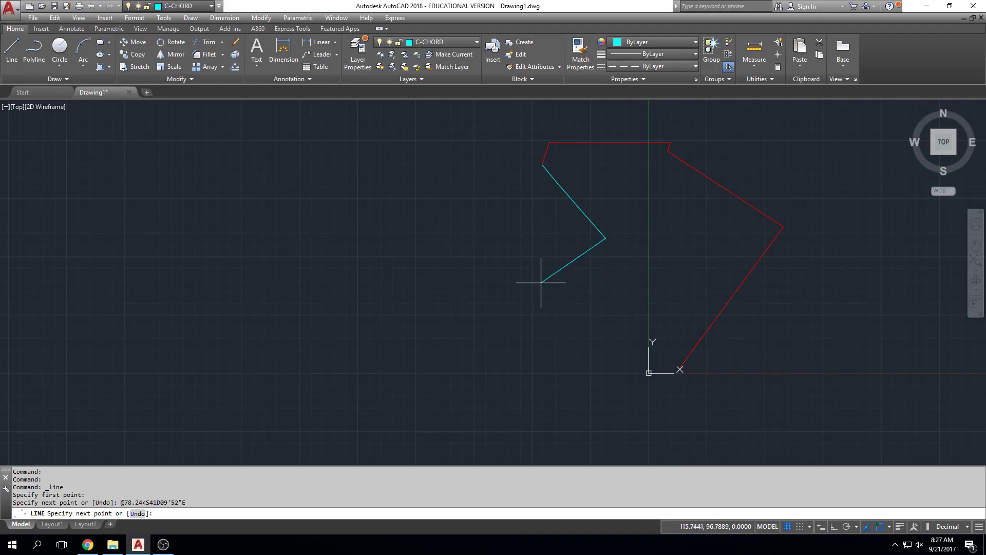
Continue with a third chord line 39.80 units long at bearing S25D23'05"W and end the Line command.
{"action": "type", "text": "@39.80<S25D23'05\"W"}
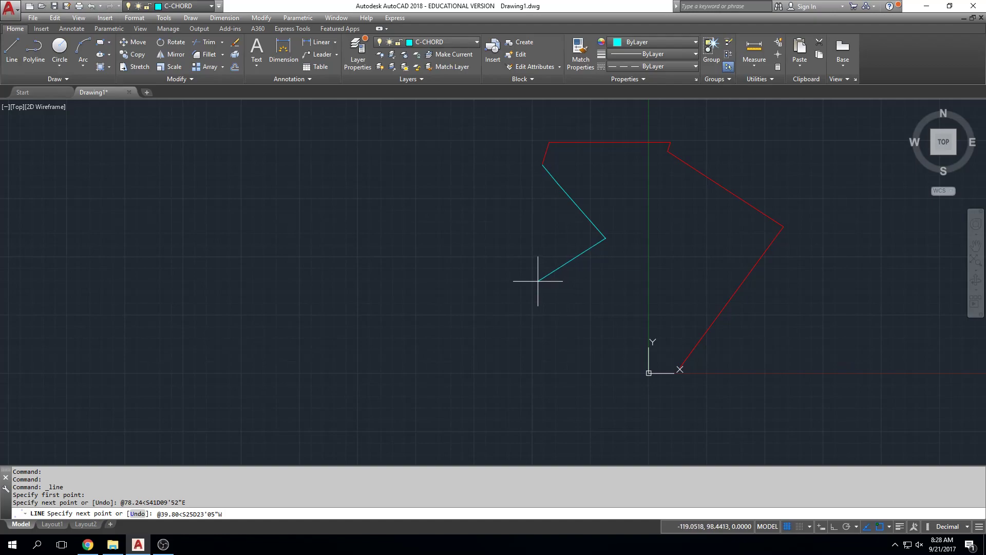
{"action": "key", "text": "Return"}
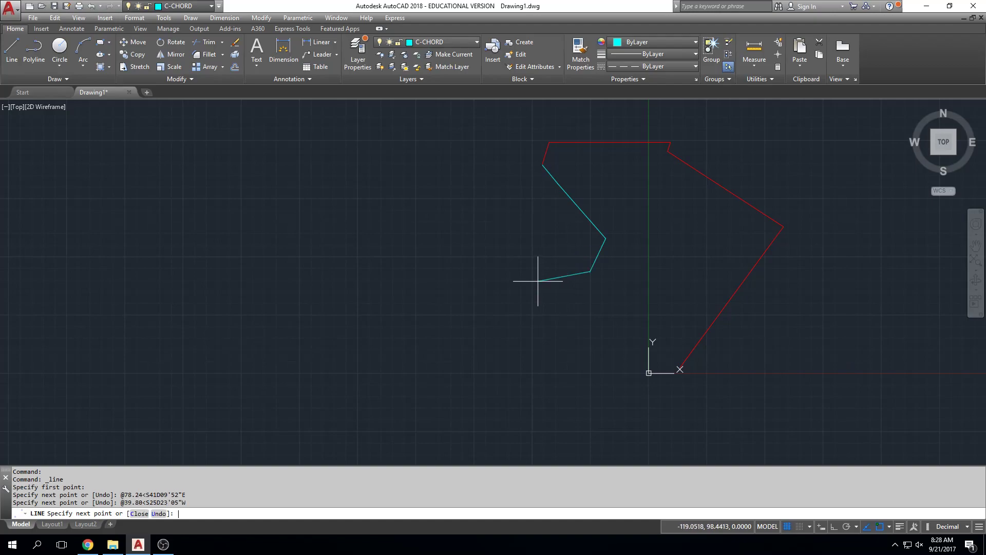
{"action": "key", "text": "Escape"}
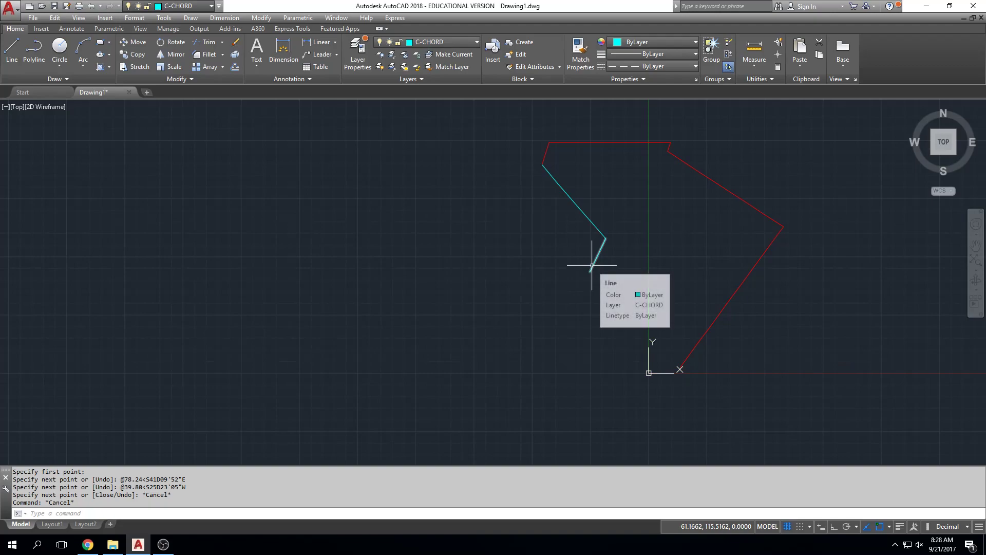
{"action": "key", "text": "Escape"}
{"action": "key", "text": "Escape"}
{"action": "key", "text": "Escape"}
{"action": "middle_click_drag", "start_coordinate": [518, 236], "coordinate": [396, 276]}
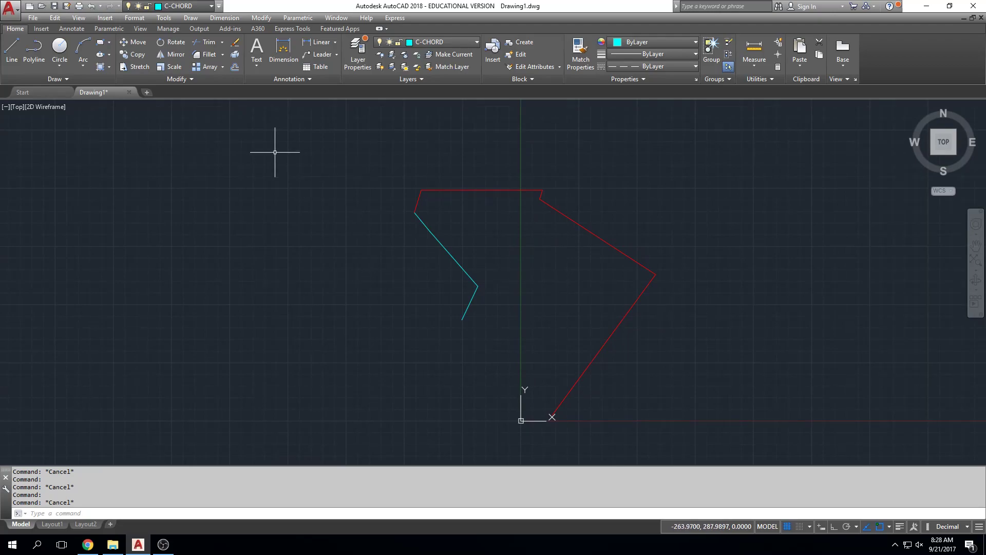
{"action": "left_click", "coordinate": [84, 70]}
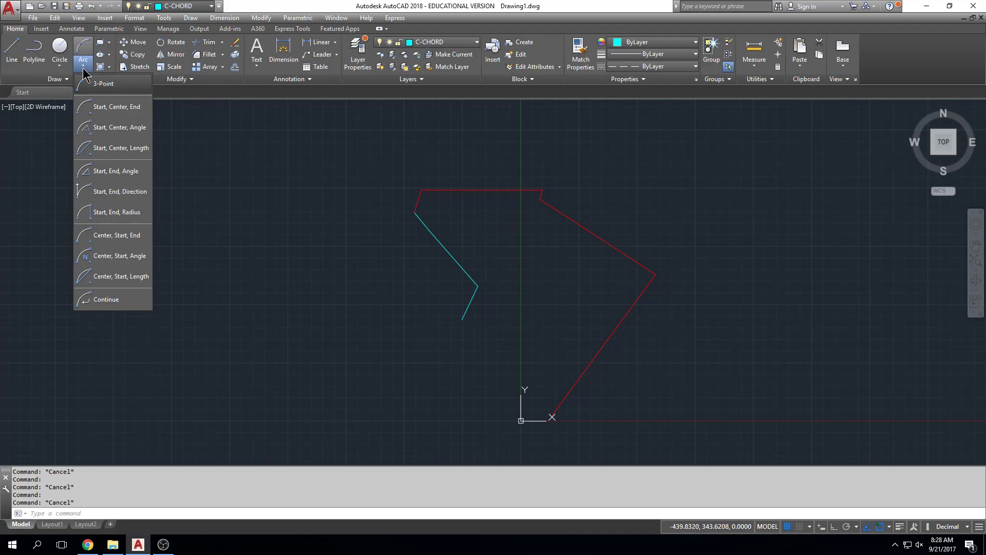
{"action": "left_click", "coordinate": [106, 148]}
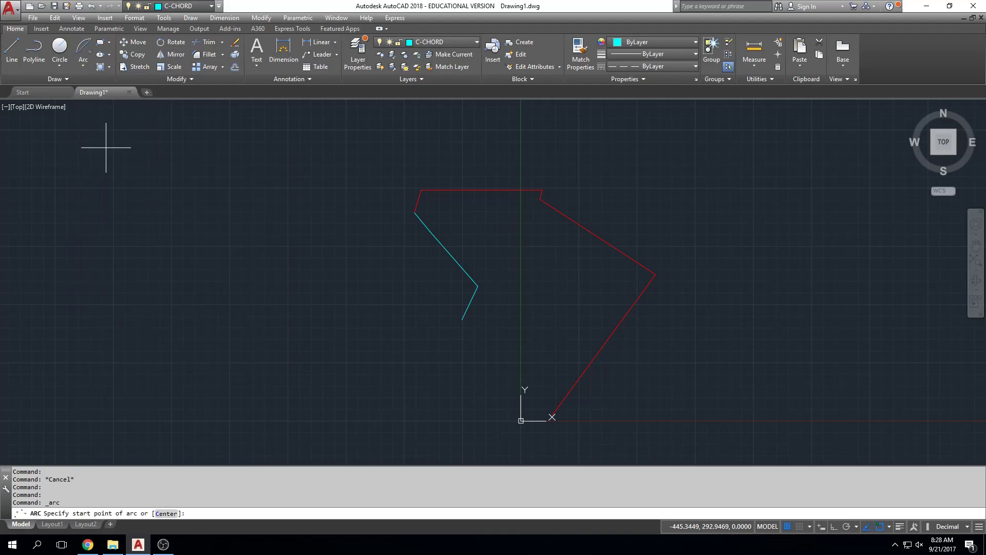
{"action": "left_click", "coordinate": [478, 286]}
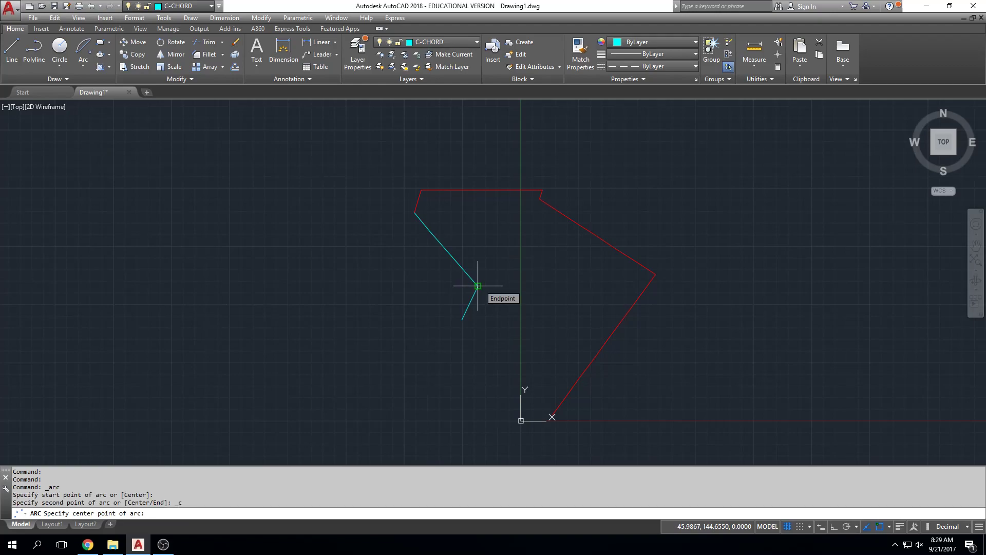
{"action": "key", "text": "Escape"}
{"action": "key", "text": "Escape"}
Draw two circles centred on the midpoints of the first and second chords, each with its radius reaching a chord endpoint.
{"action": "type", "text": "CIRCLE"}
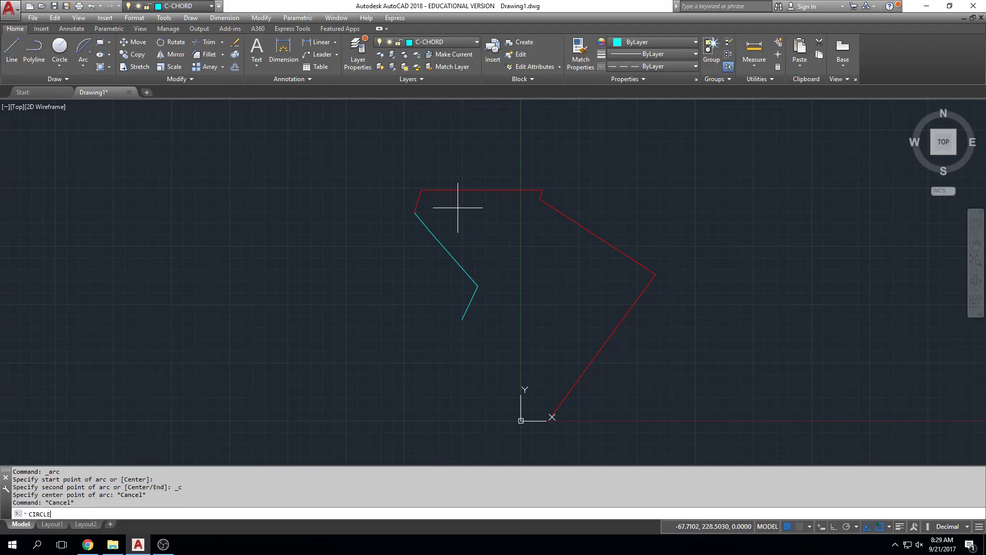
{"action": "key", "text": "Return"}
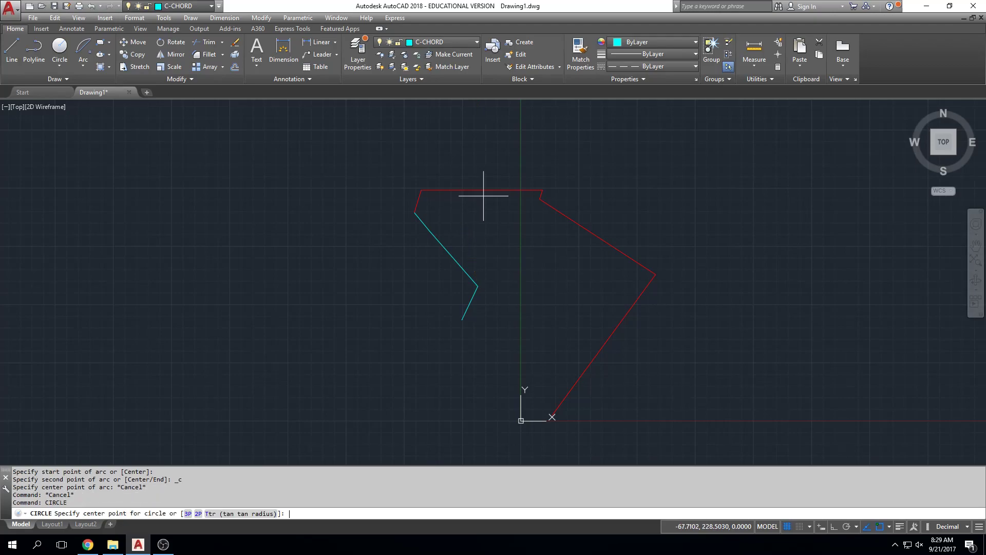
{"action": "left_click", "coordinate": [422, 222]}
{"action": "key", "text": "Escape"}
{"action": "key", "text": "Return"}
{"action": "left_click", "coordinate": [454, 258]}
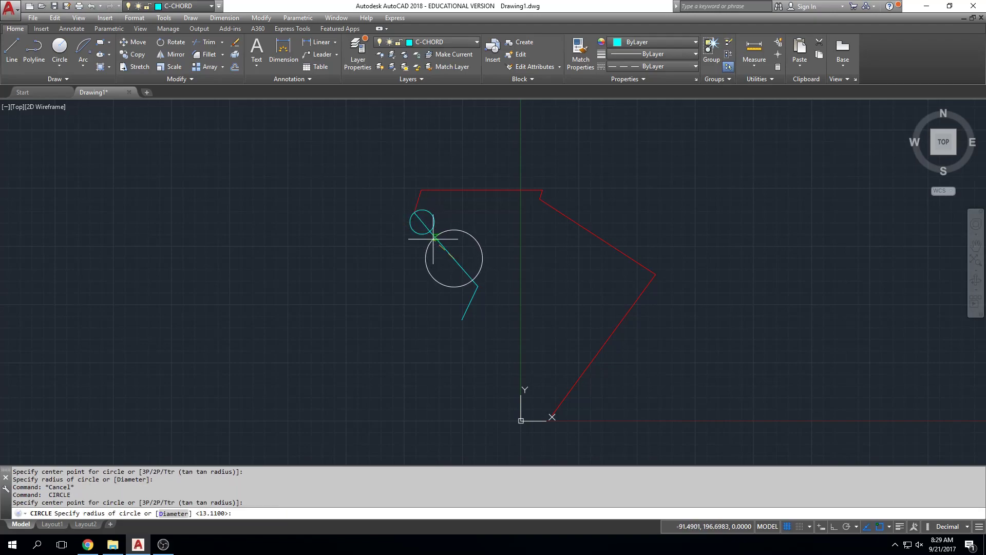
{"action": "left_click", "coordinate": [430, 232]}
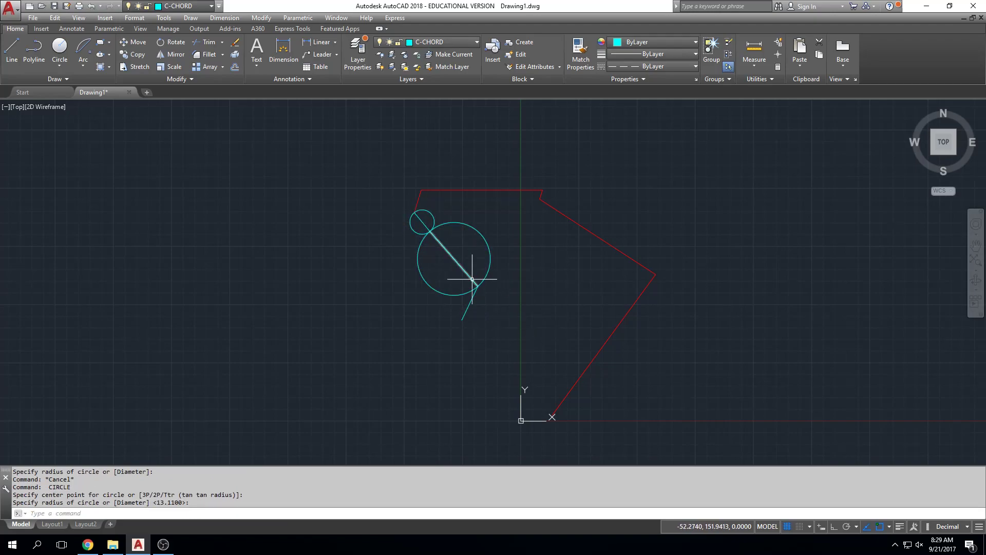
Erase both circles drawn around the first and second chords.
{"action": "scroll", "coordinate": [485, 301], "scroll_direction": "up", "scroll_amount": 4}
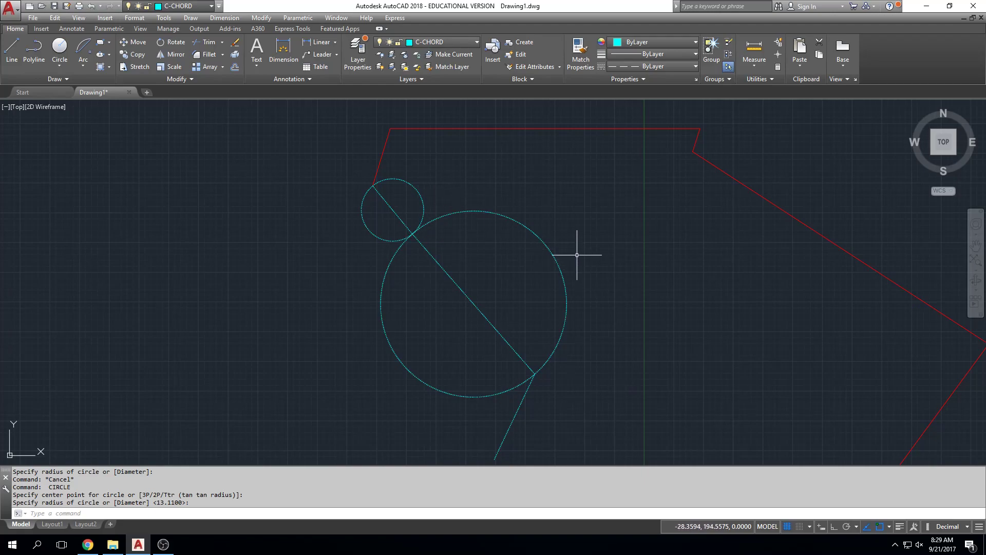
{"action": "key", "text": "Escape"}
{"action": "left_click", "coordinate": [572, 179]}
{"action": "left_click", "coordinate": [512, 239]}
{"action": "key", "text": "Delete"}
{"action": "left_click", "coordinate": [452, 170]}
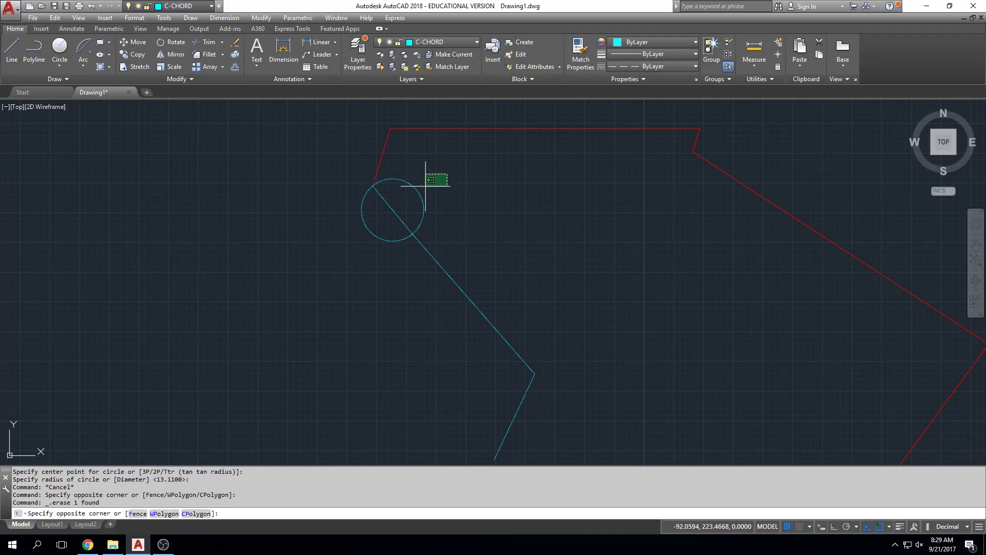
{"action": "left_click", "coordinate": [360, 241]}
{"action": "key", "text": "Delete"}
{"action": "key", "text": "Escape"}
{"action": "key", "text": "Escape"}
{"action": "left_click", "coordinate": [83, 62]}
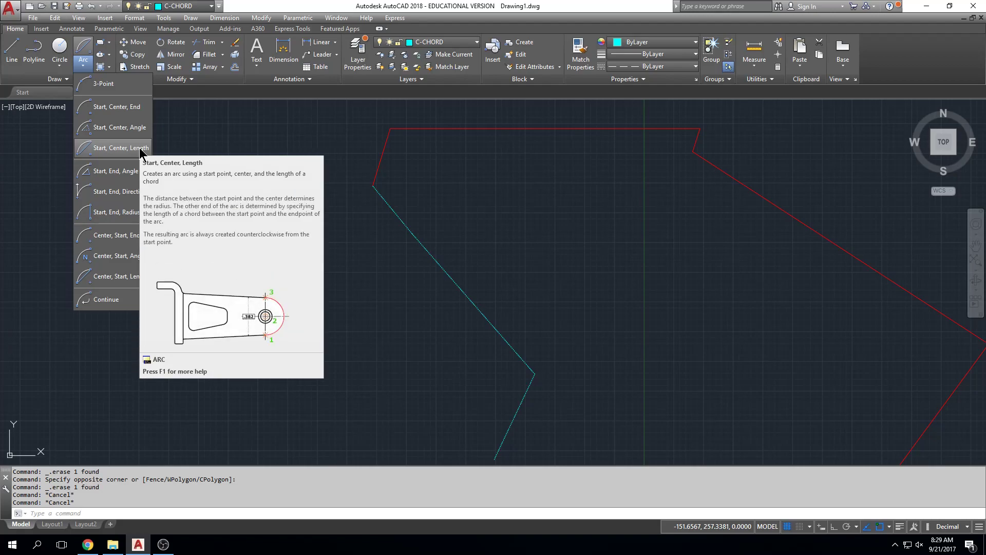
{"action": "left_click", "coordinate": [115, 216]}
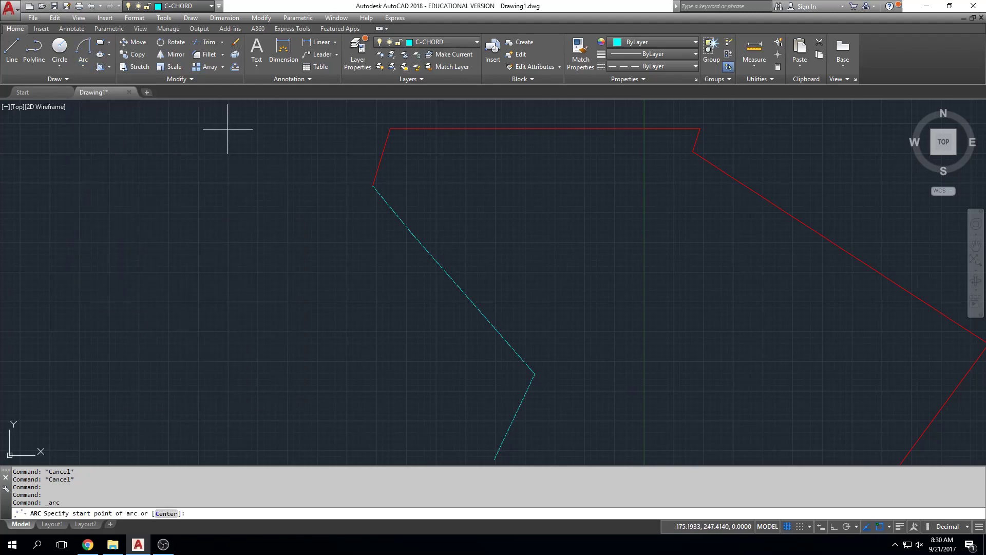
{"action": "left_click", "coordinate": [535, 373]}
{"action": "key", "text": "Escape"}
Try a three-point arc through the first chord's two ends, entering 16 for the end point, and erase that arc.
{"action": "key", "text": "Return"}
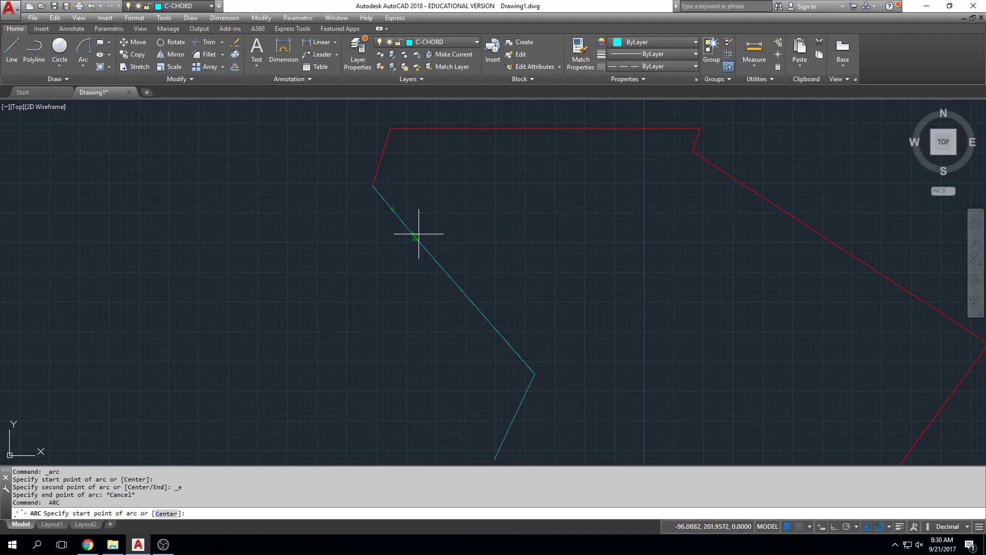
{"action": "left_click", "coordinate": [413, 233]}
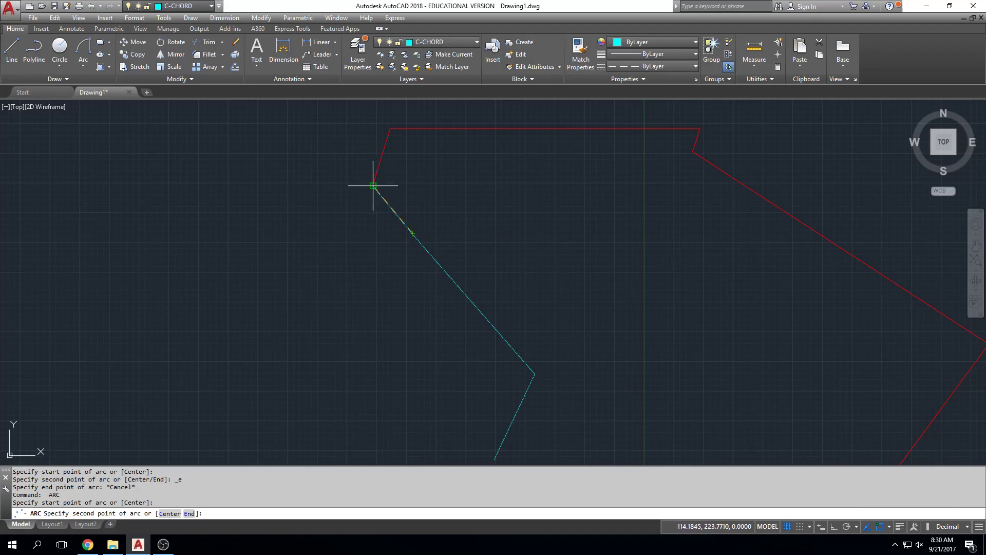
{"action": "left_click", "coordinate": [373, 186]}
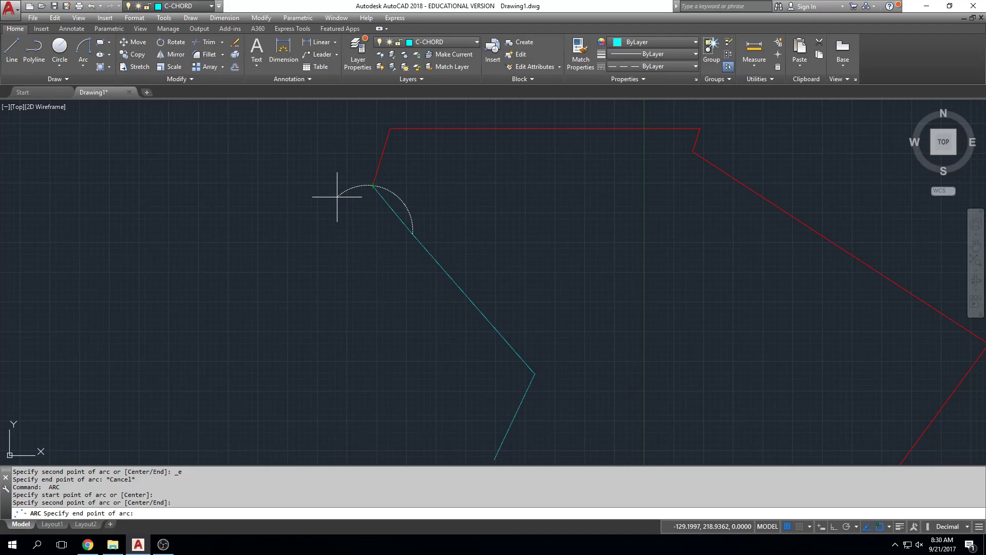
{"action": "key", "text": "Return"}
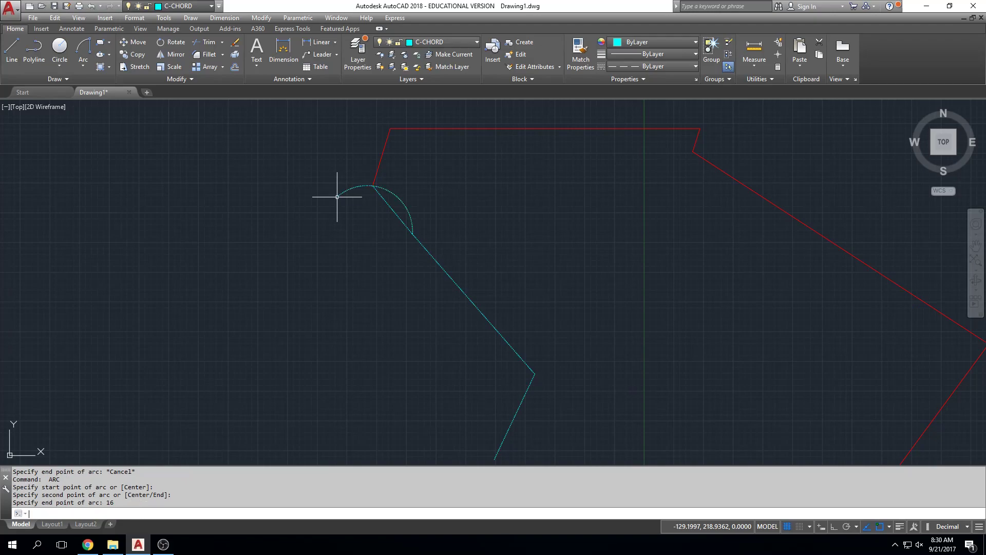
{"action": "left_click", "coordinate": [390, 190]}
{"action": "key", "text": "Delete"}
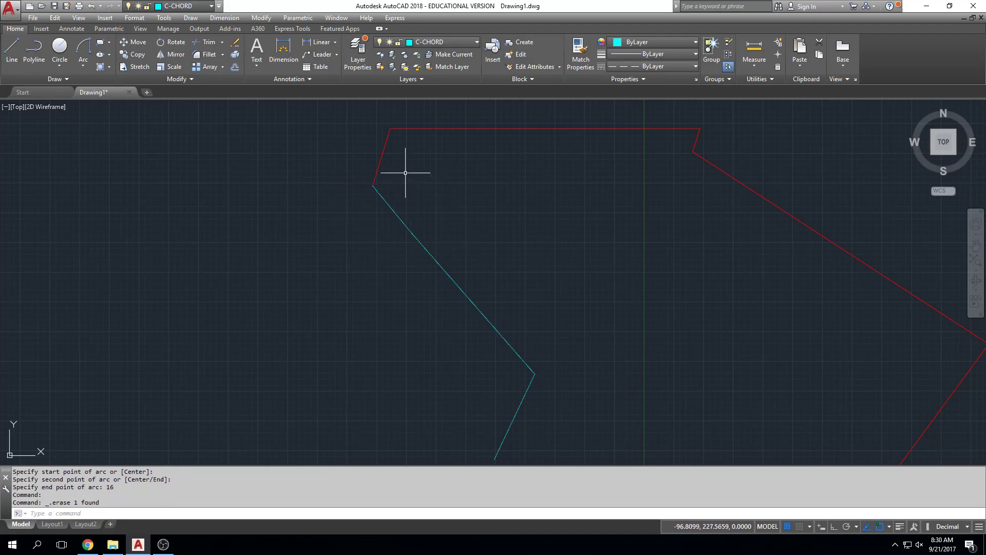
Draw a Start, End, Radius arc from the first chord's southeast end to its northwest end with a radius of 16.
{"action": "left_click", "coordinate": [82, 65]}
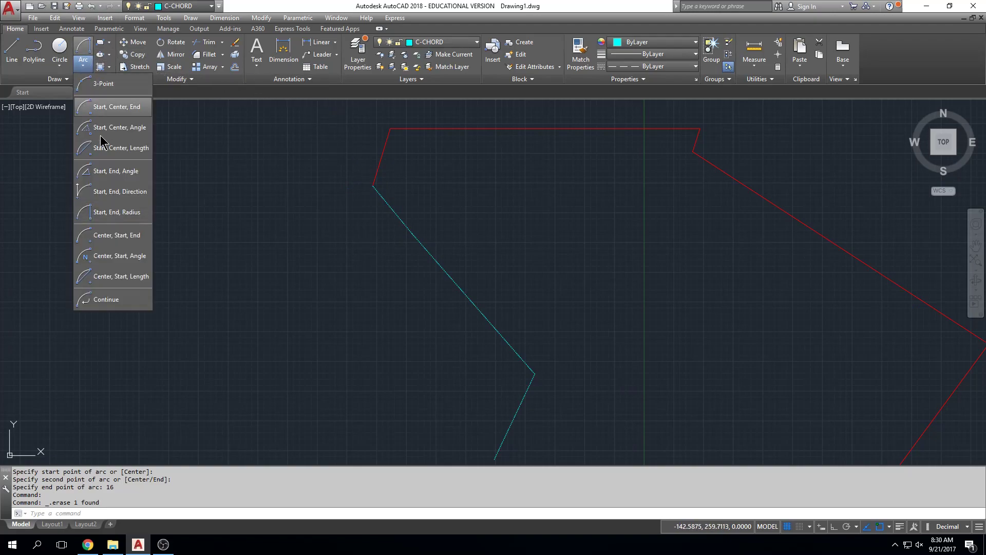
{"action": "left_click", "coordinate": [118, 212]}
{"action": "scroll", "coordinate": [434, 241], "scroll_direction": "up", "scroll_amount": 2}
{"action": "scroll", "coordinate": [428, 264], "scroll_direction": "up", "scroll_amount": 2}
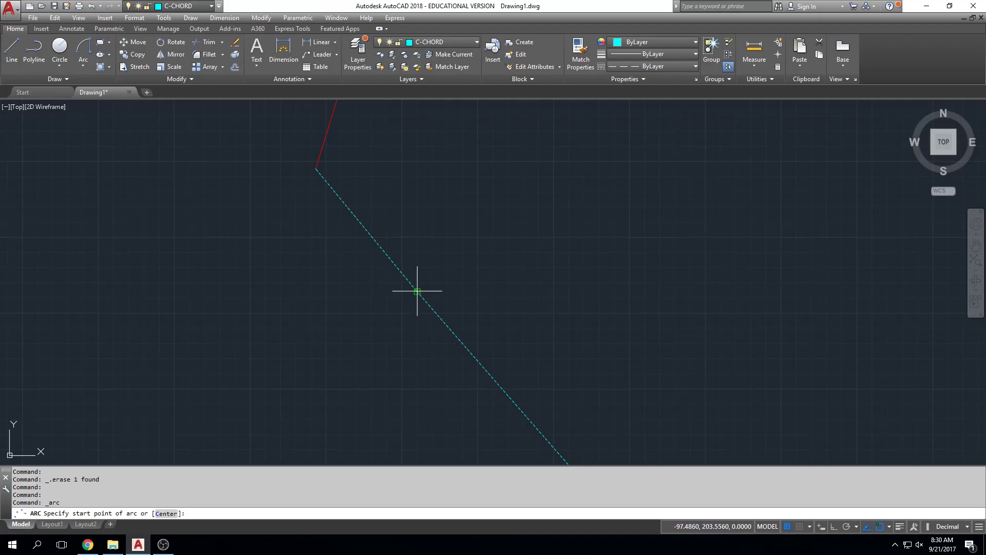
{"action": "left_click", "coordinate": [418, 291]}
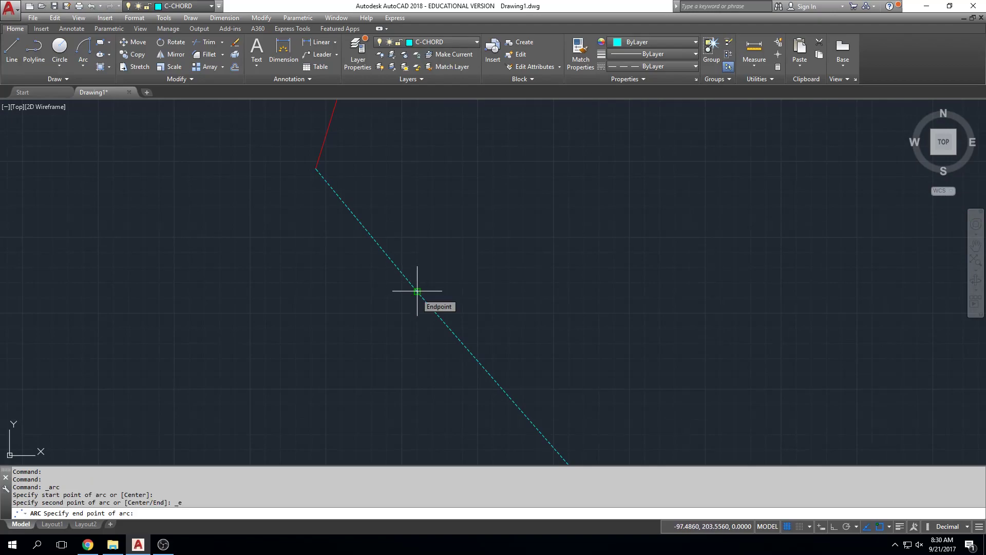
{"action": "left_click", "coordinate": [317, 169]}
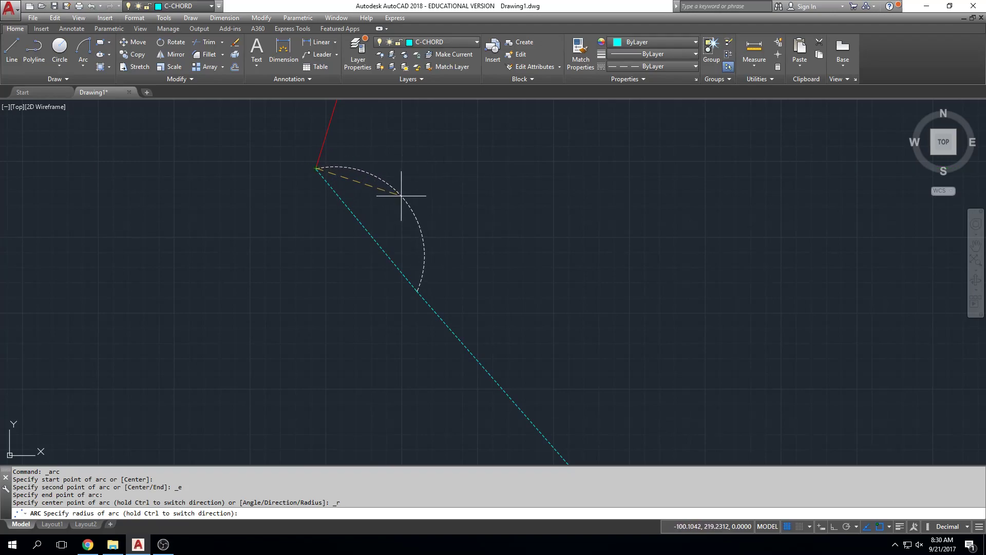
{"action": "type", "text": "16'"}
{"action": "key", "text": "Return"}
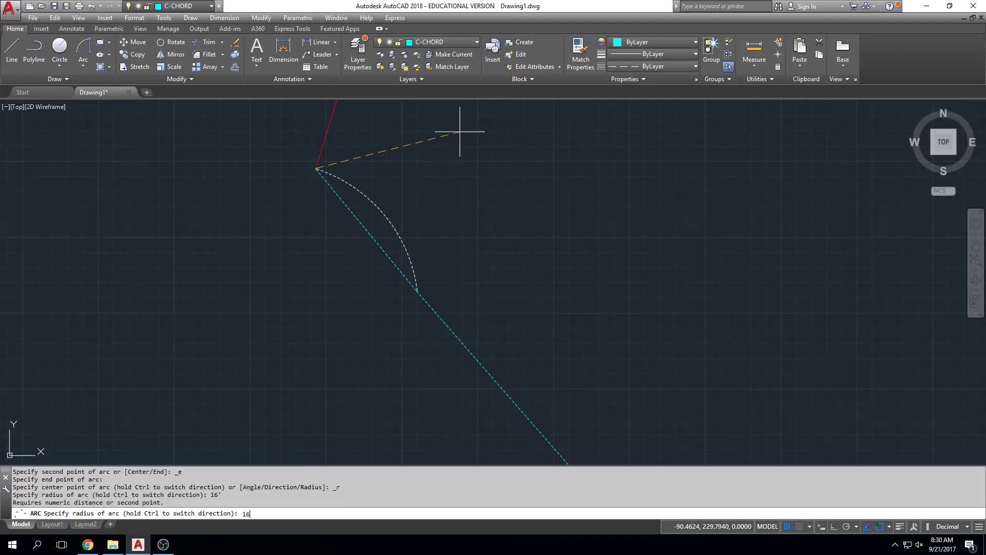
{"action": "type", "text": "16"}
{"action": "key", "text": "Return"}
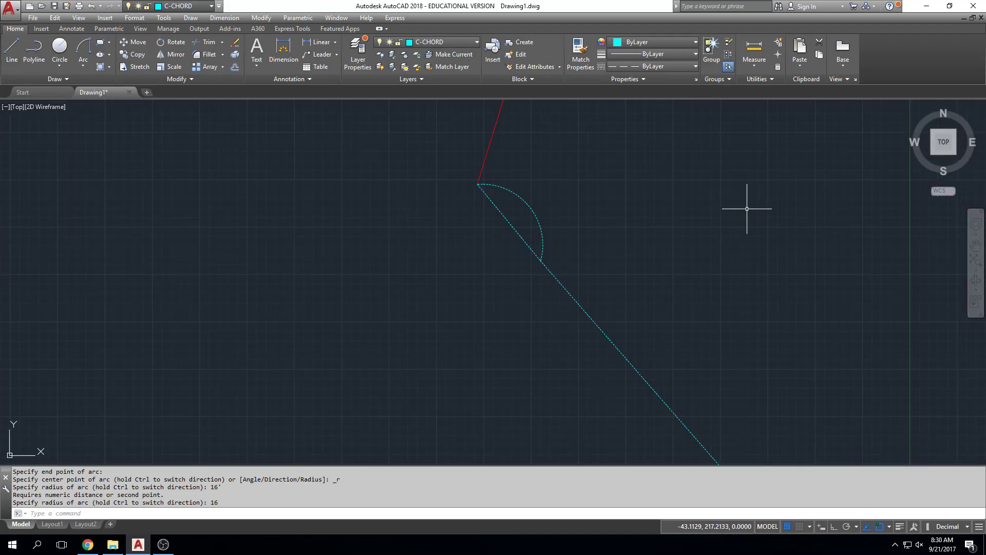
{"action": "scroll", "coordinate": [610, 227], "scroll_direction": "down", "scroll_amount": 4}
{"action": "key", "text": "Escape"}
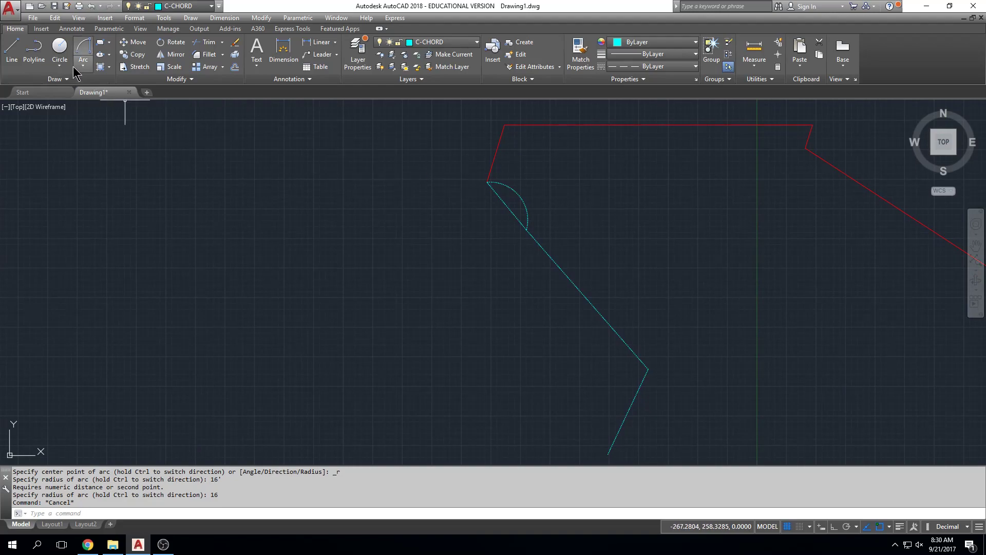
Draw a Start, End, Radius arc from the first chord's northwest end to its southeast end with a radius of 16.
{"action": "left_click", "coordinate": [86, 51]}
{"action": "left_click", "coordinate": [87, 60]}
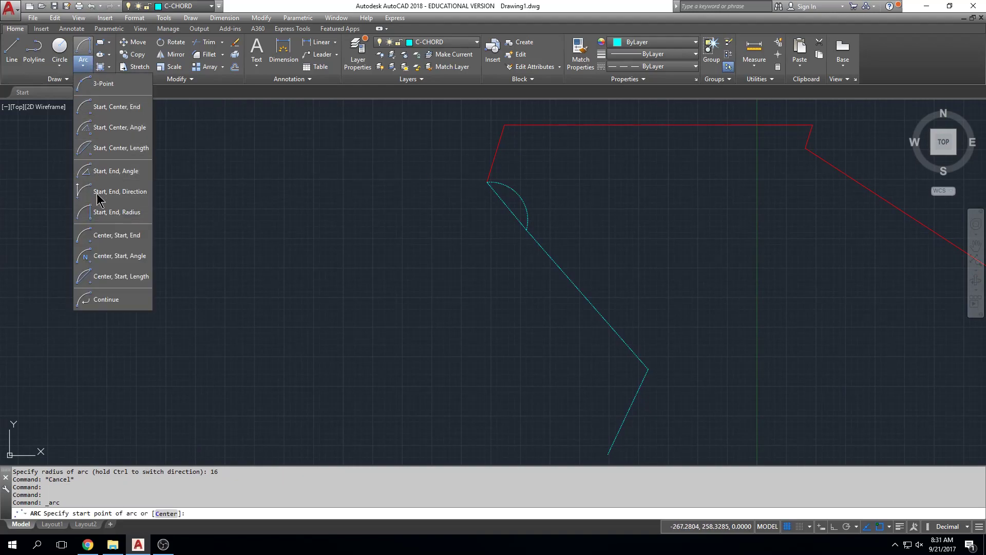
{"action": "left_click", "coordinate": [113, 211]}
{"action": "left_click", "coordinate": [487, 182]}
{"action": "left_click", "coordinate": [528, 234]}
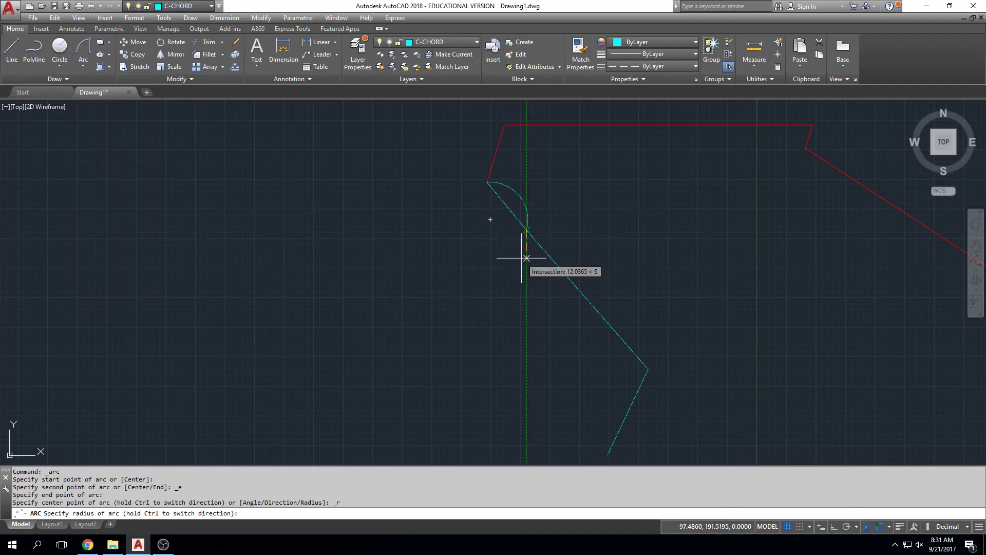
{"action": "key", "text": "Return"}
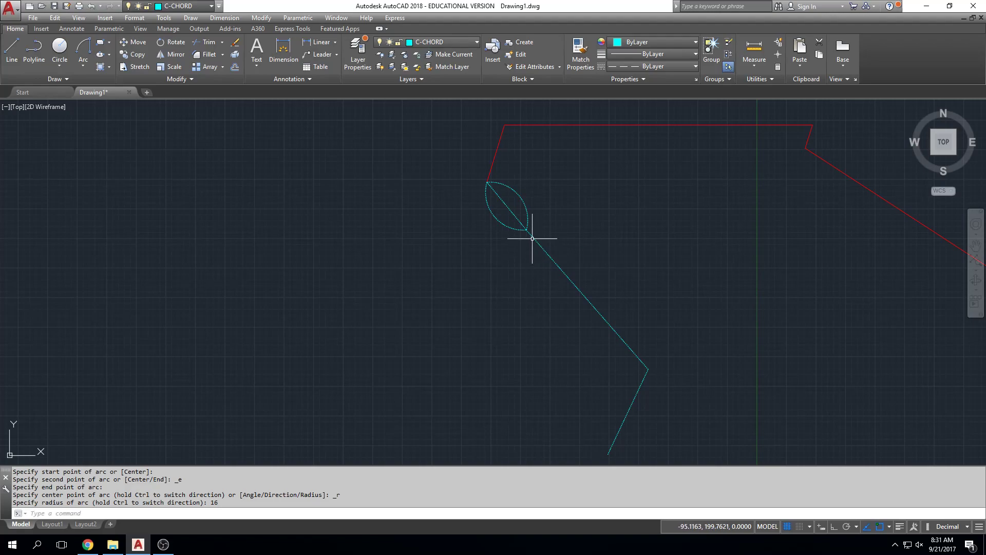
Erase the radius 16 arc on the southwest side of the first chord.
{"action": "scroll", "coordinate": [527, 234], "scroll_direction": "up", "scroll_amount": 4}
{"action": "mouse_move", "coordinate": [529, 238]}
{"action": "middle_mouse_down"}
{"action": "mouse_move", "coordinate": [501, 297]}
{"action": "mouse_move", "coordinate": [497, 354]}
{"action": "middle_mouse_up"}
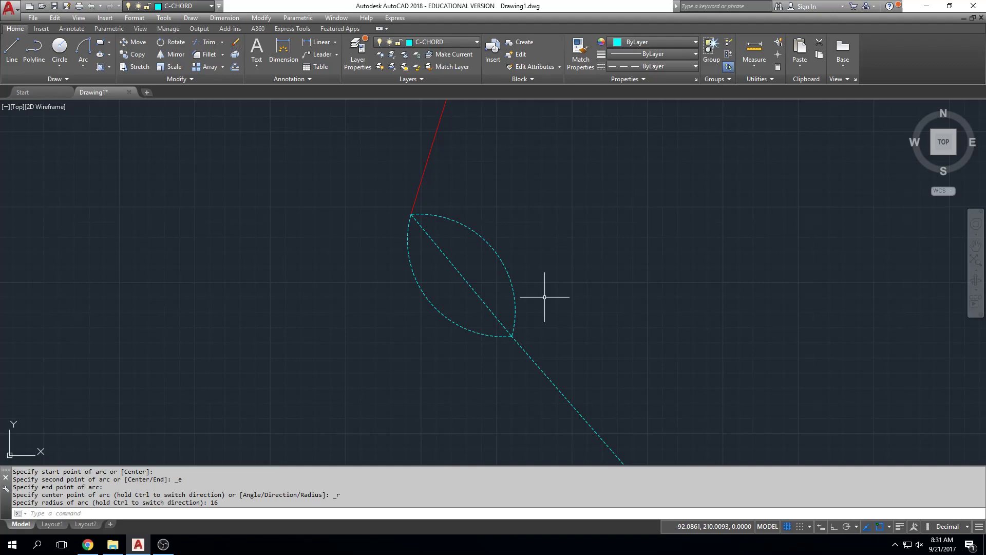
{"action": "left_click", "coordinate": [450, 294]}
{"action": "left_click", "coordinate": [433, 328]}
{"action": "key", "text": "Delete"}
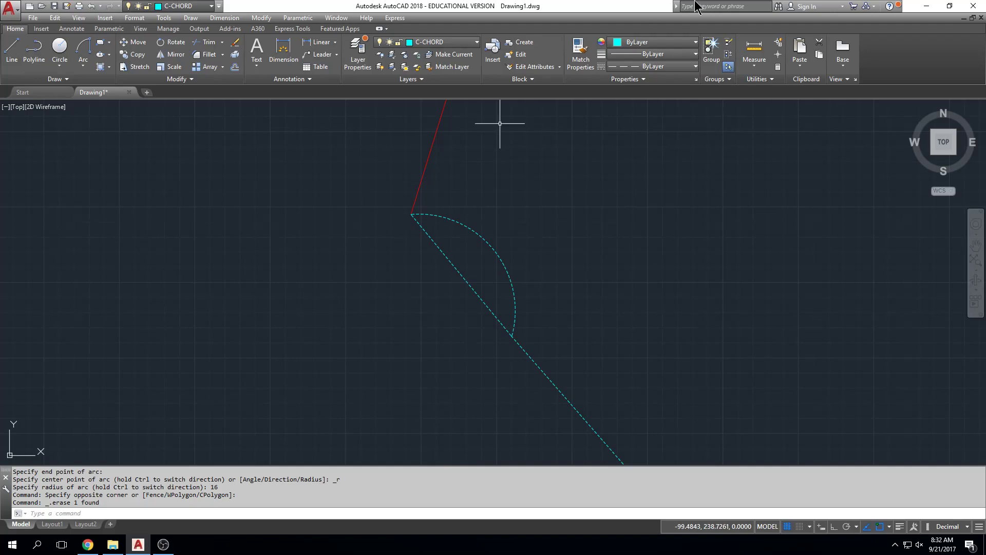
{"action": "scroll", "coordinate": [524, 250], "scroll_direction": "down", "scroll_amount": 4}
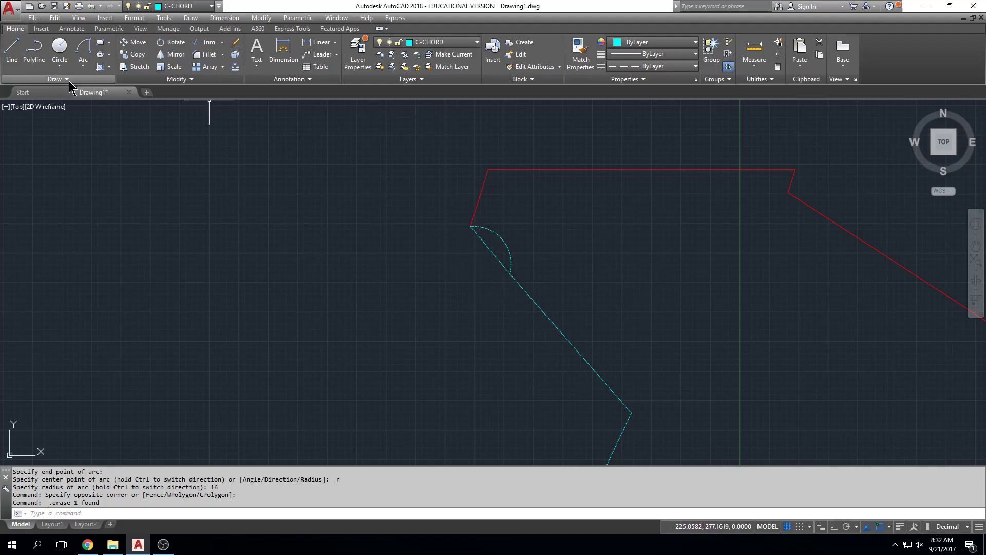
{"action": "left_click", "coordinate": [86, 53]}
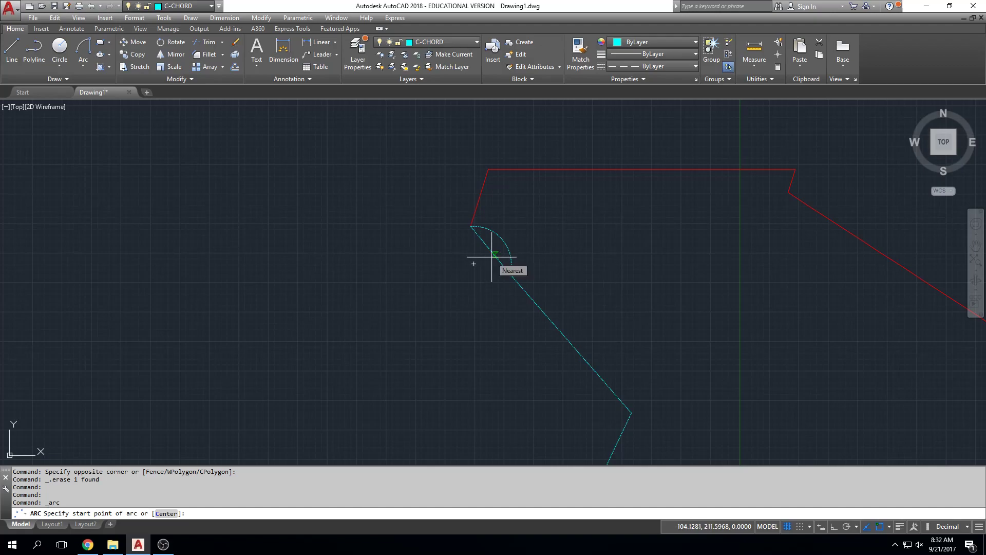
{"action": "key", "text": "Escape"}
{"action": "key", "text": "Escape"}
{"action": "left_click", "coordinate": [500, 237]}
{"action": "mouse_move", "coordinate": [500, 234]}
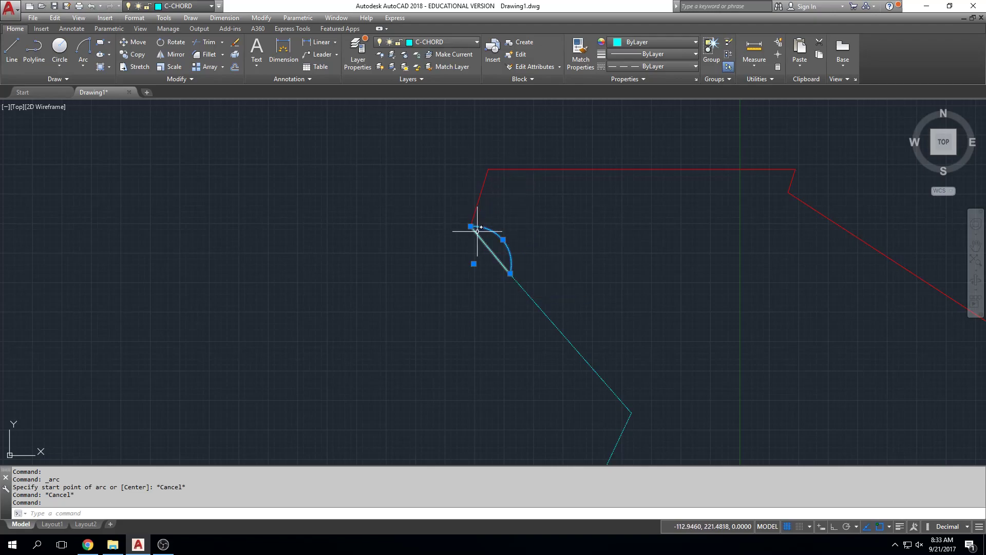
{"action": "key", "text": "Escape"}
{"action": "key", "text": "Escape"}
{"action": "key", "text": "Escape"}
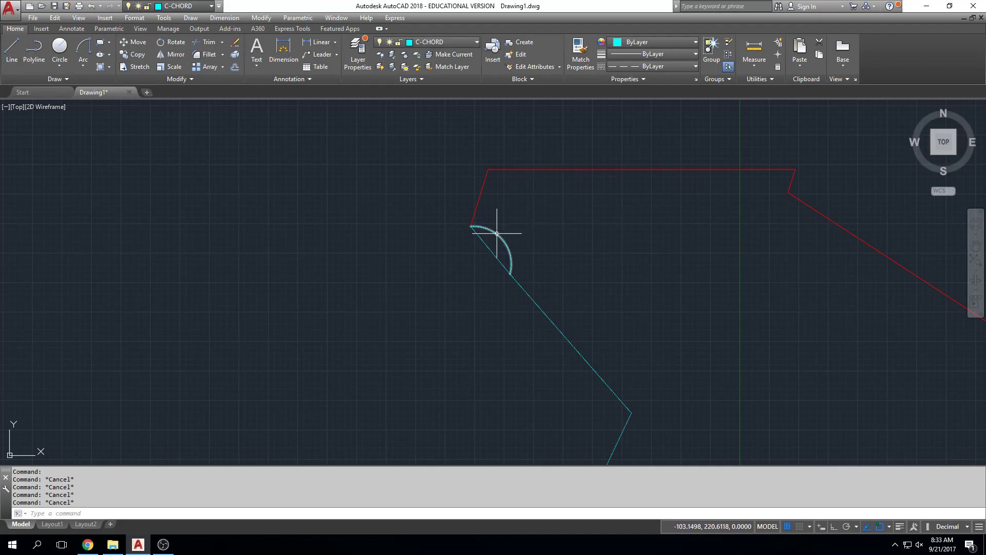
{"action": "key", "text": "Escape"}
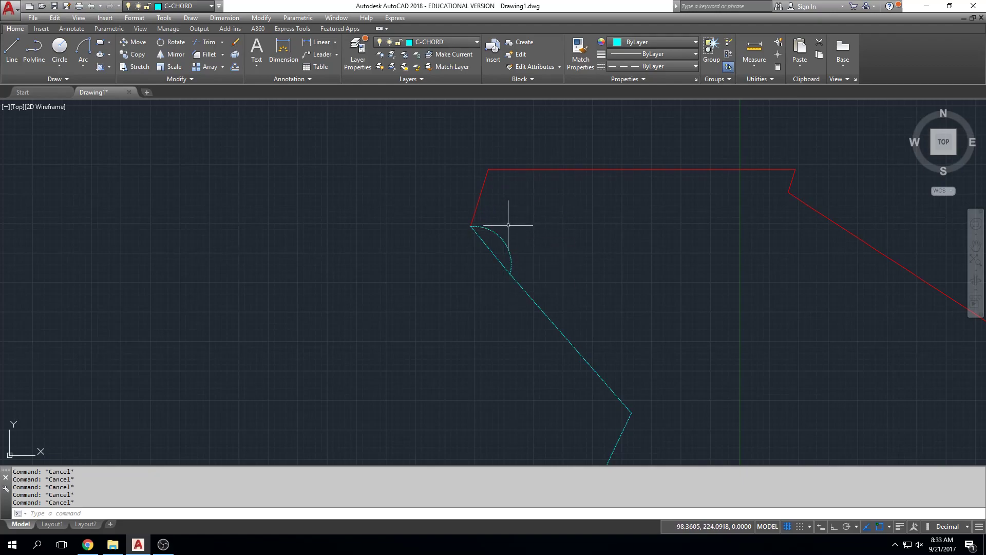
Erase the first chord's northeast arc and draw a Start, End, Radius arc from its northwest end to its southeast end with radius 16.
{"action": "left_click", "coordinate": [496, 233]}
{"action": "key", "text": "Delete"}
{"action": "left_click", "coordinate": [83, 65]}
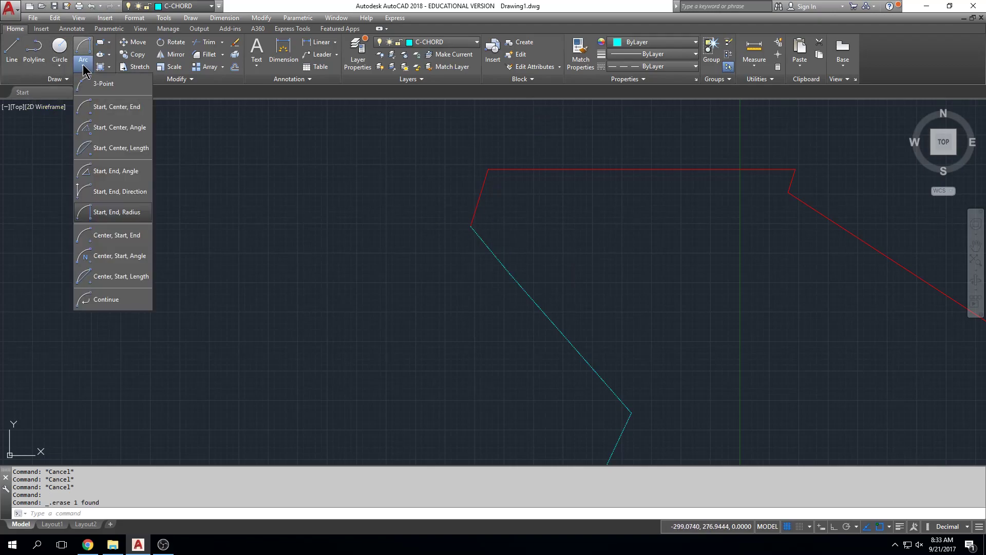
{"action": "left_click", "coordinate": [118, 212]}
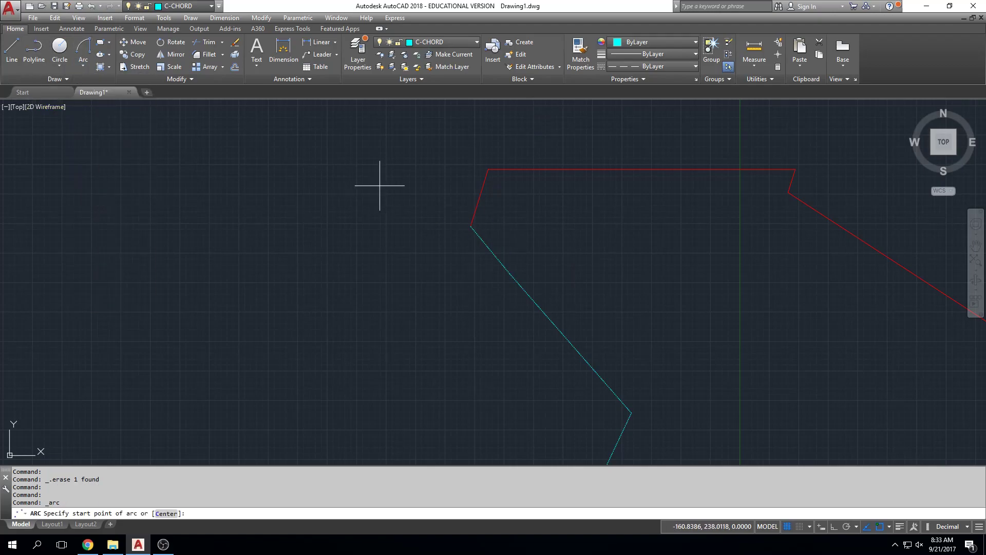
{"action": "left_click", "coordinate": [471, 225]}
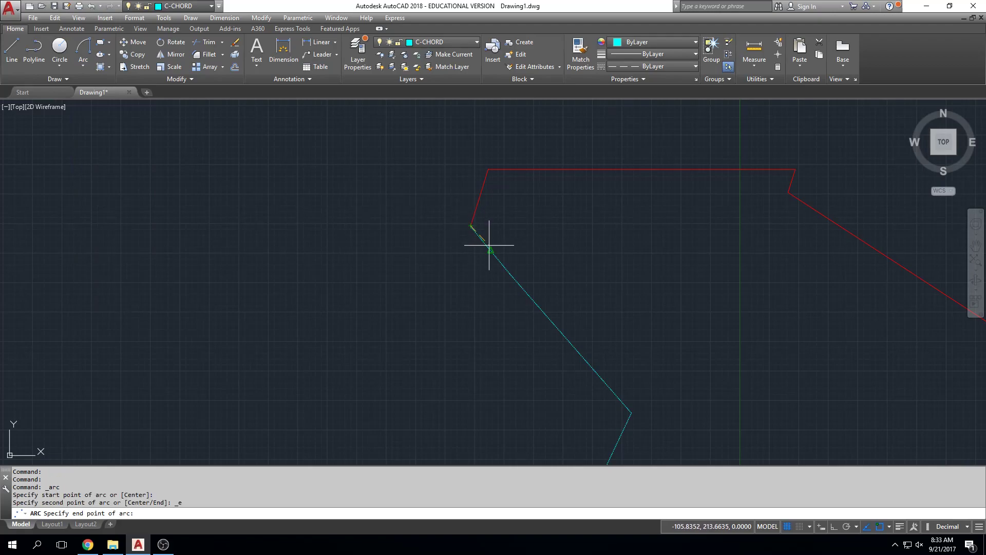
{"action": "left_click", "coordinate": [506, 271]}
{"action": "type", "text": "16"}
{"action": "key", "text": "Return"}
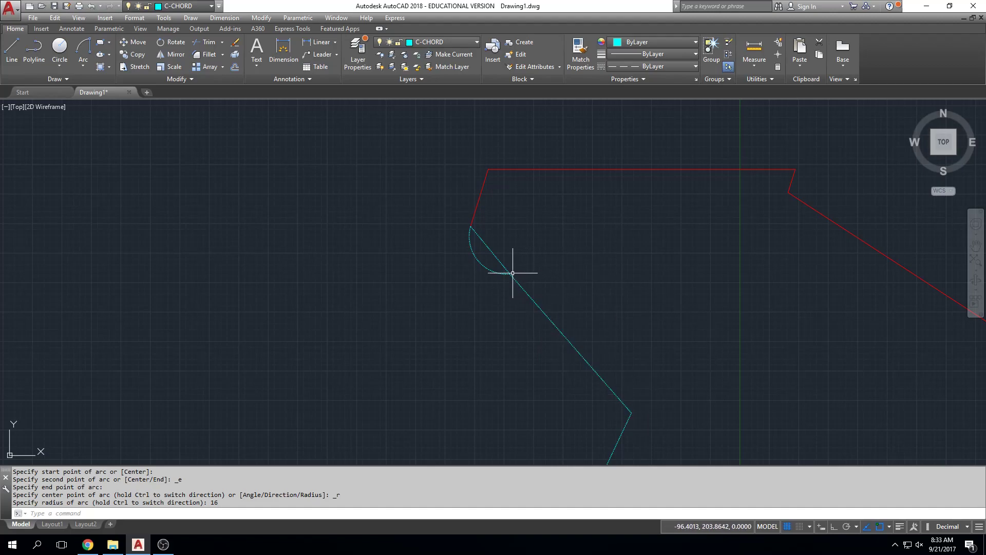
Draw a Start, End, Radius arc from the second chord's southeast end to its northwest end with a radius of 55.
{"action": "left_click", "coordinate": [85, 66]}
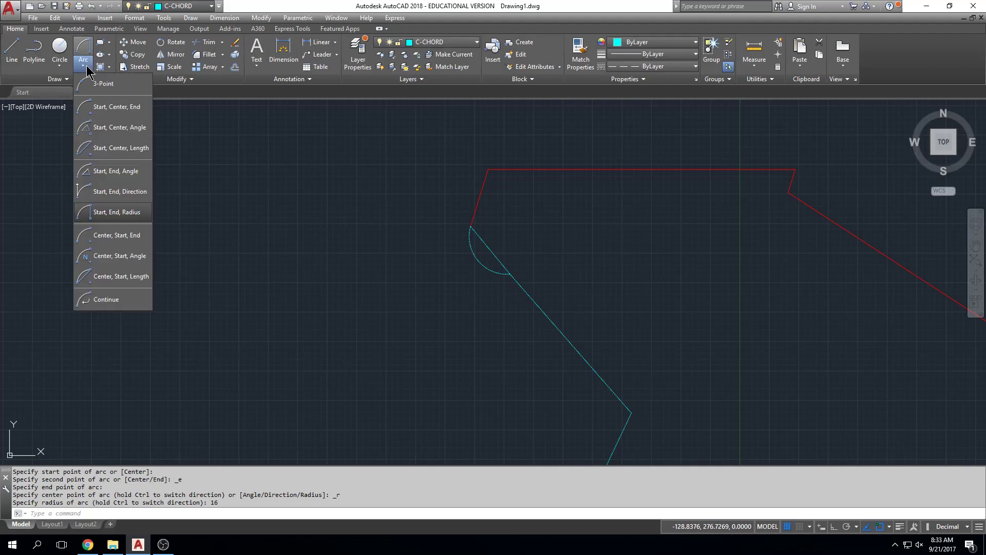
{"action": "left_click", "coordinate": [116, 212]}
{"action": "left_click", "coordinate": [632, 412]}
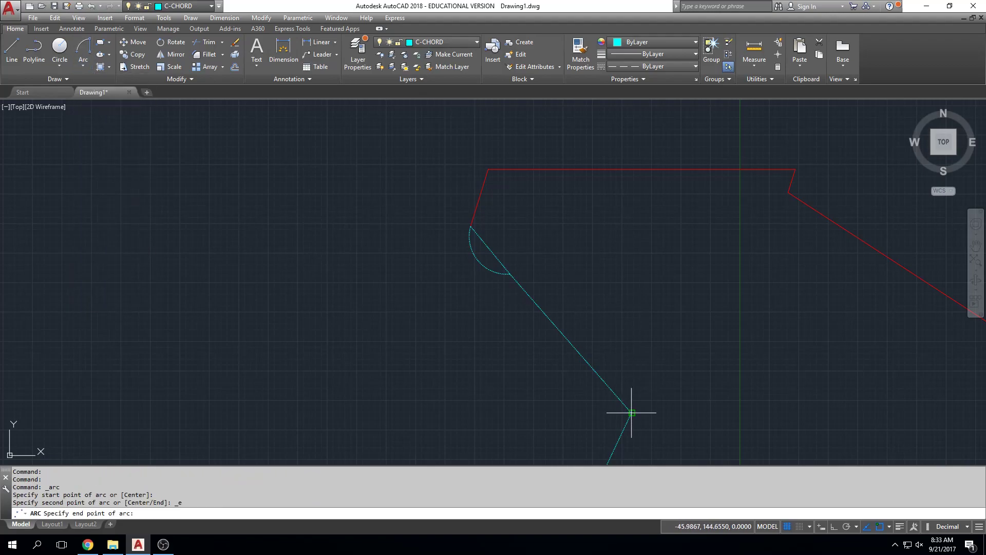
{"action": "right_click", "coordinate": [511, 273], "text": "shift"}
{"action": "left_click", "coordinate": [544, 348]}
{"action": "left_click", "coordinate": [510, 274]}
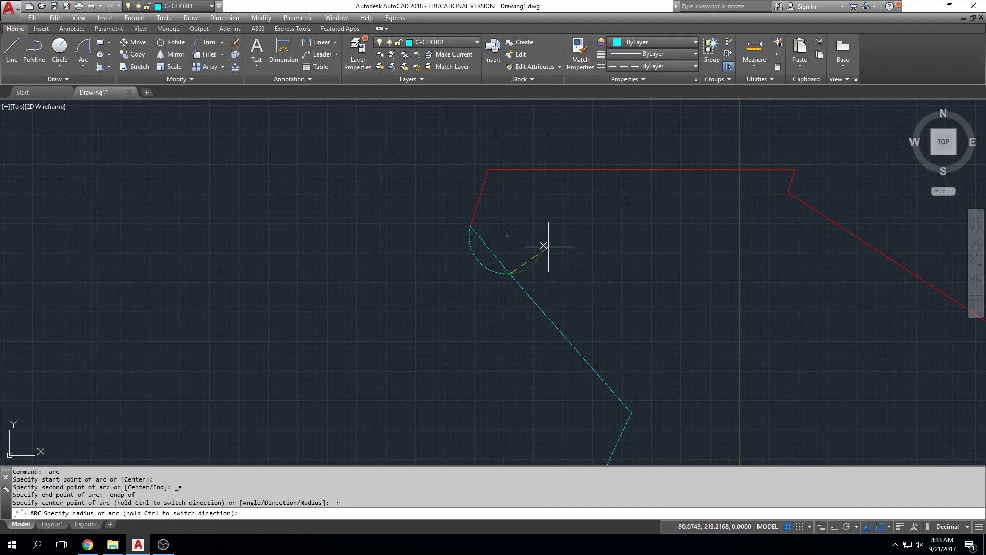
{"action": "key", "text": "Return"}
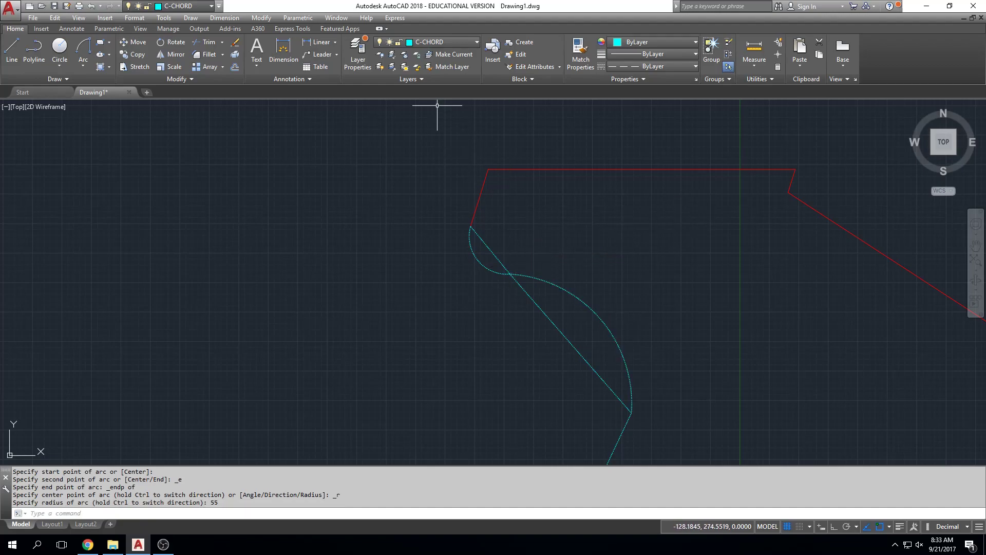
Try a Start, End, Radius arc from the second chord's northwest end to its southeast end with radius 55, and erase that arc.
{"action": "left_click", "coordinate": [84, 66]}
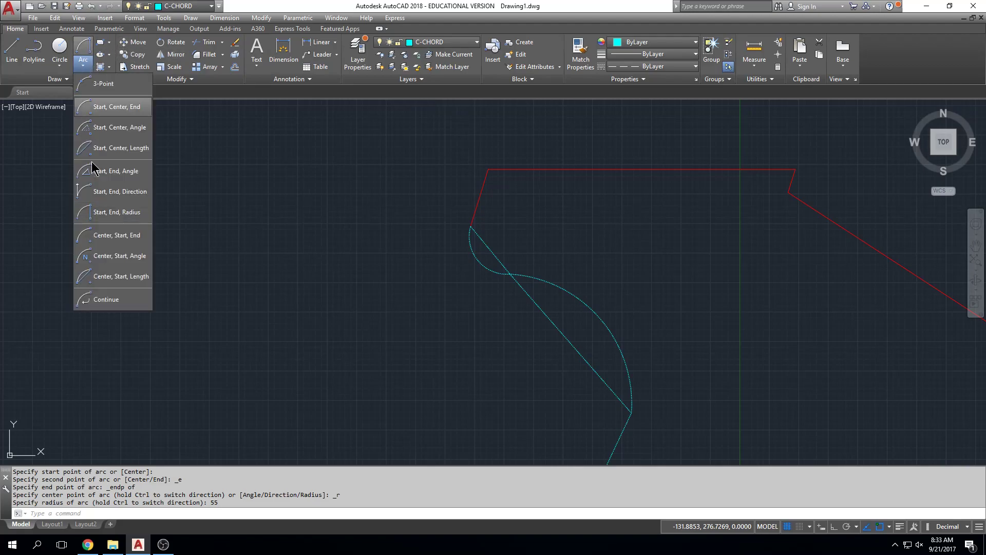
{"action": "left_click", "coordinate": [110, 210]}
{"action": "mouse_move", "coordinate": [470, 280]}
{"action": "middle_mouse_down"}
{"action": "mouse_move", "coordinate": [416, 169]}
{"action": "mouse_move", "coordinate": [443, 191]}
{"action": "middle_mouse_up"}
{"action": "scroll", "coordinate": [443, 192], "scroll_direction": "up", "scroll_amount": 4}
{"action": "left_click", "coordinate": [461, 202]}
{"action": "scroll", "coordinate": [502, 224], "scroll_direction": "down", "scroll_amount": 2}
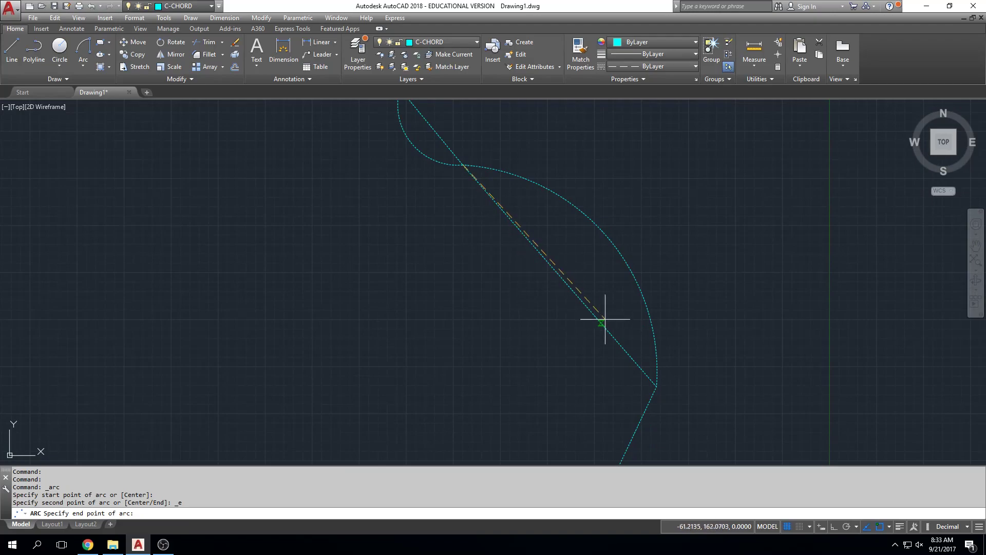
{"action": "left_click", "coordinate": [657, 387]}
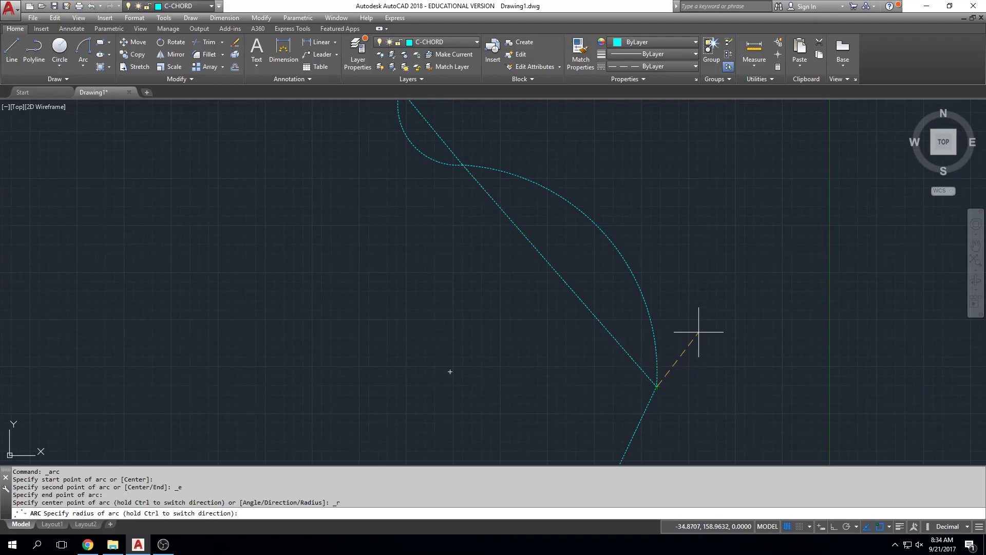
{"action": "key", "text": "Return"}
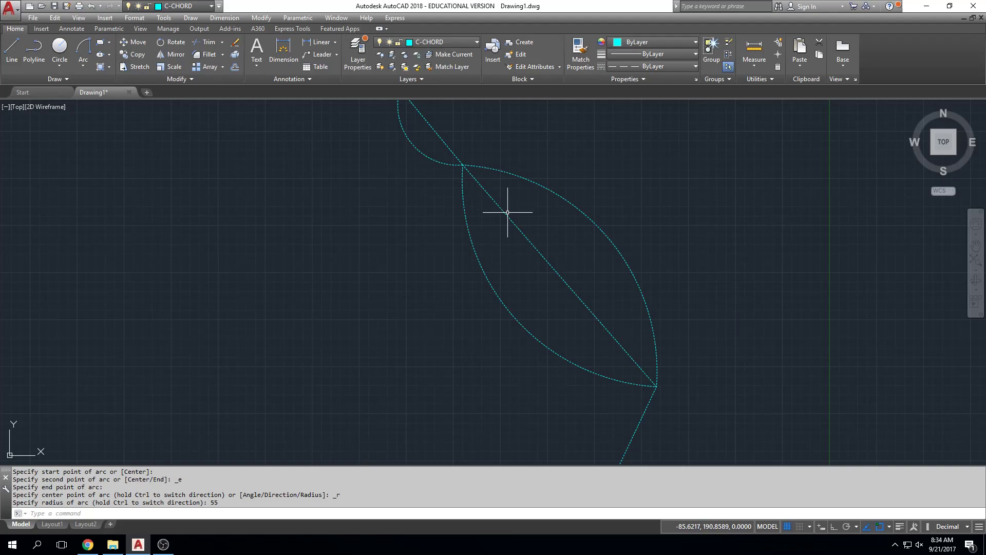
{"action": "left_click_drag", "start_coordinate": [495, 249], "coordinate": [441, 273]}
{"action": "key", "text": "Delete"}
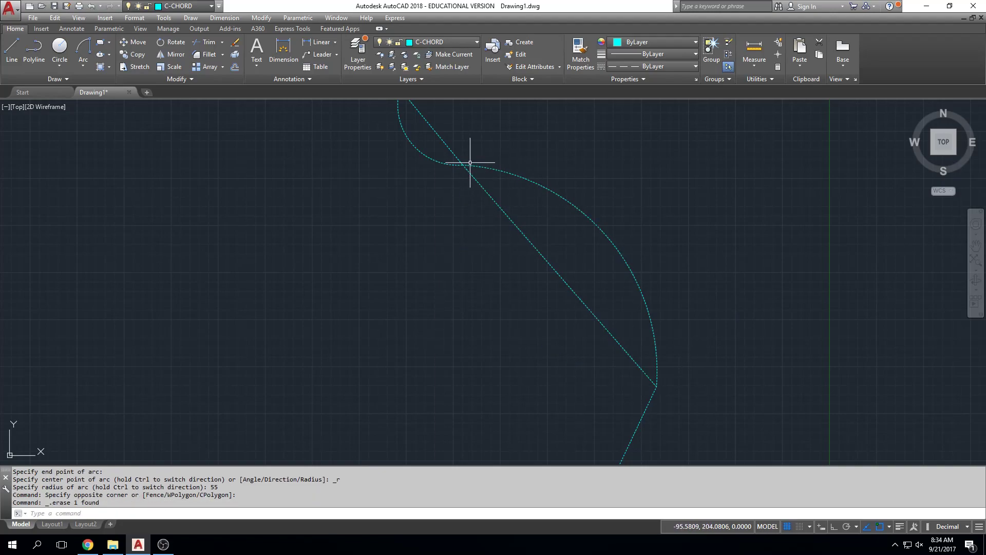
Draw a Start, End, Radius arc from the third chord's southwest end to its northeast end with a radius of 55.
{"action": "scroll", "coordinate": [658, 370], "scroll_direction": "down", "scroll_amount": 4}
{"action": "middle_click_drag", "start_coordinate": [666, 329], "coordinate": [666, 305]}
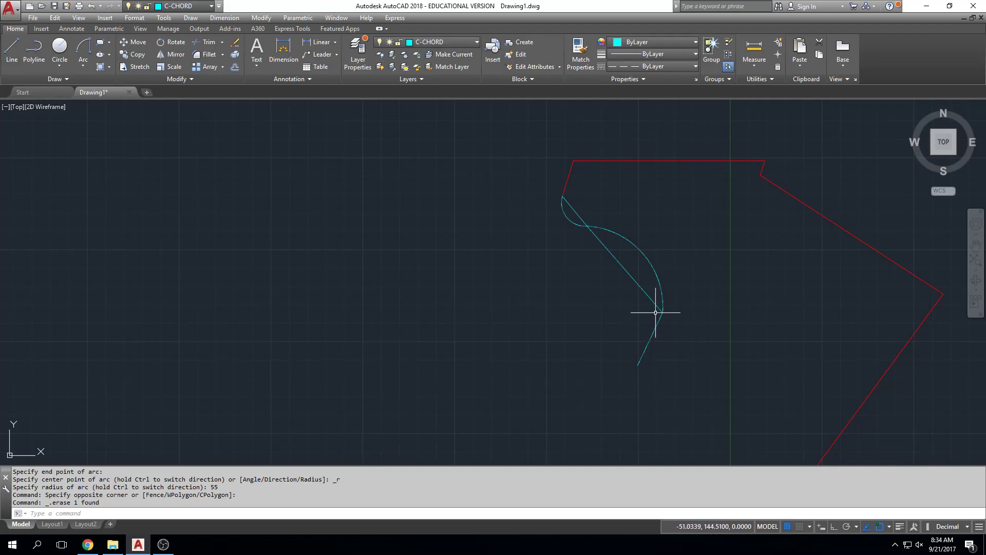
{"action": "left_click", "coordinate": [83, 64]}
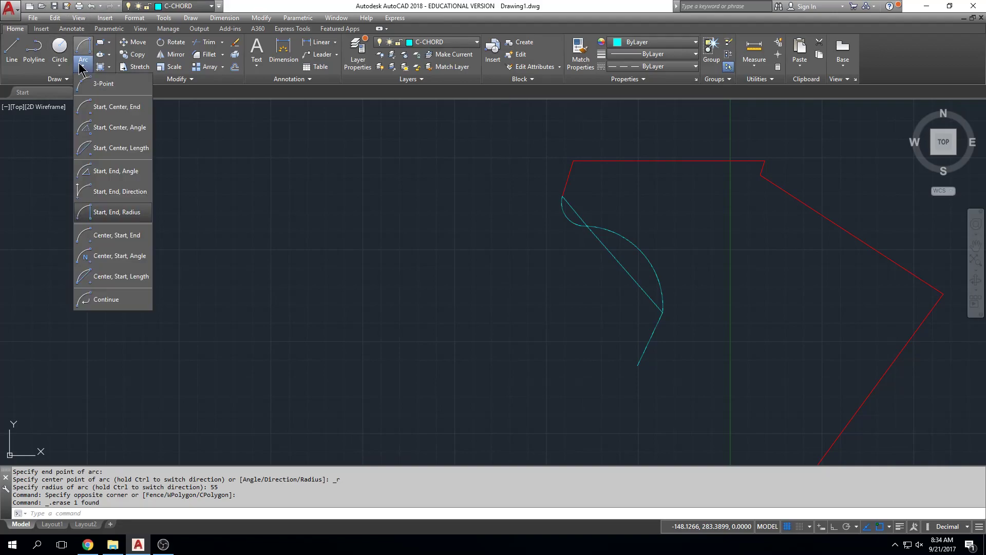
{"action": "left_click", "coordinate": [113, 212]}
{"action": "scroll", "coordinate": [663, 377], "scroll_direction": "up", "scroll_amount": 2}
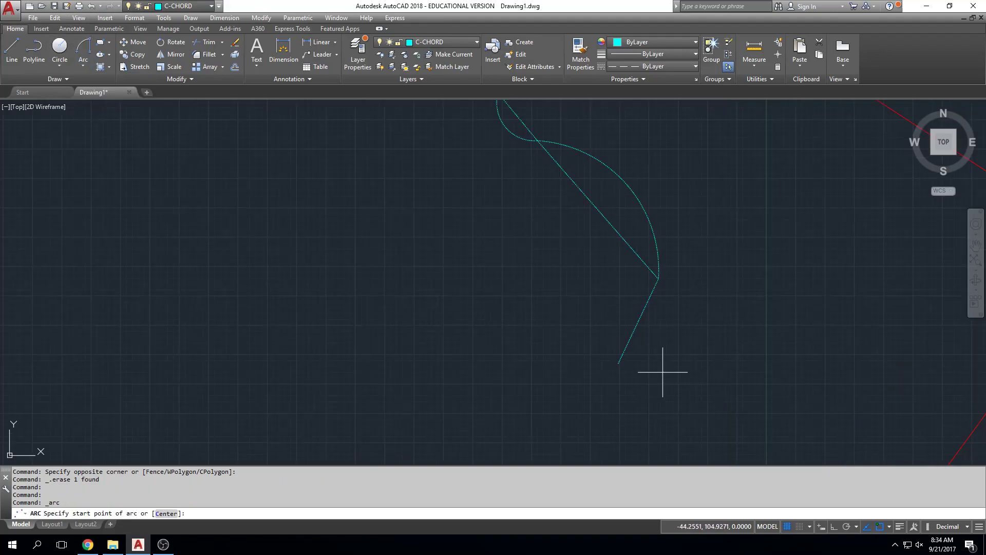
{"action": "left_click", "coordinate": [619, 363]}
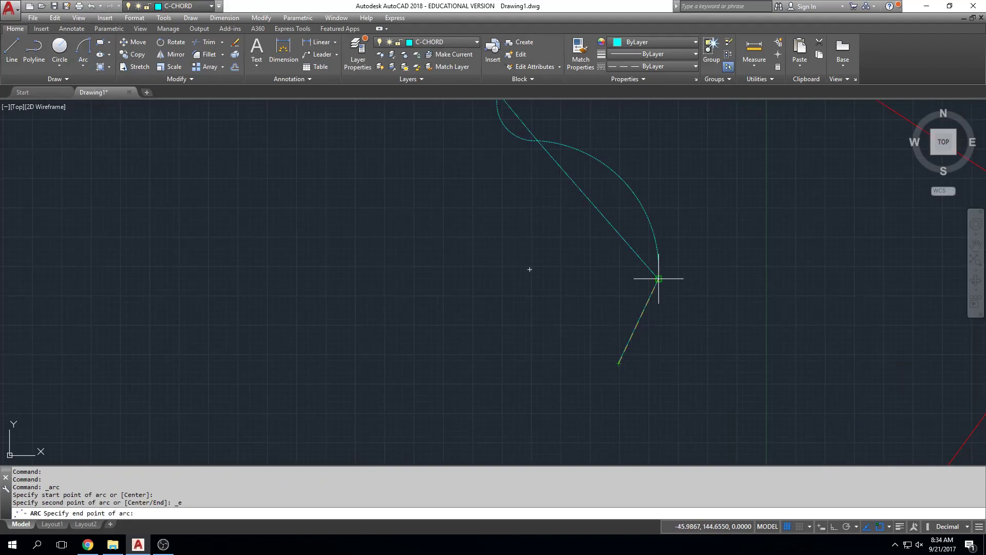
{"action": "left_click", "coordinate": [658, 279]}
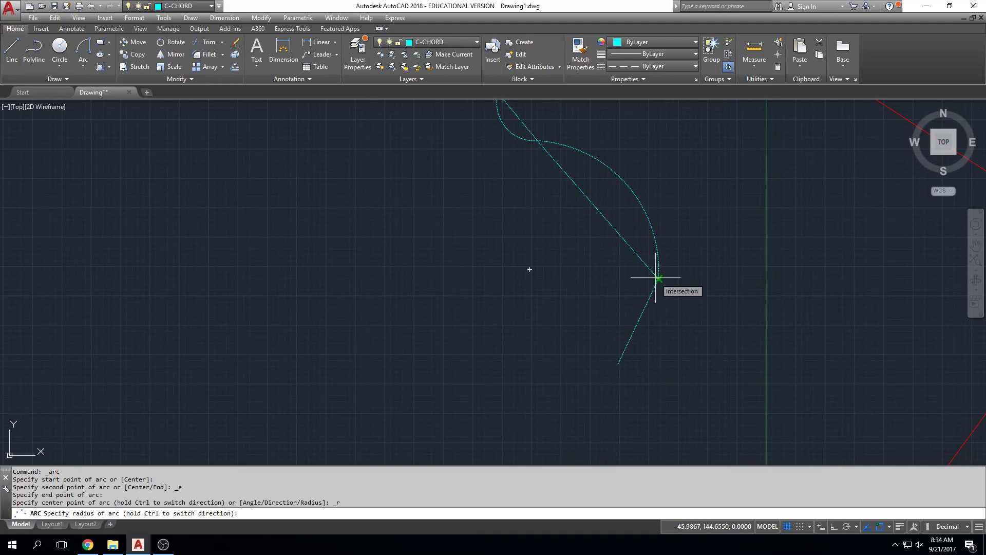
{"action": "type", "text": "55"}
{"action": "key", "text": "Return"}
{"action": "scroll", "coordinate": [855, 214], "scroll_direction": "down", "scroll_amount": 2}
{"action": "mouse_move", "coordinate": [855, 214]}
{"action": "middle_mouse_down"}
{"action": "mouse_move", "coordinate": [718, 284]}
{"action": "mouse_move", "coordinate": [588, 192]}
{"action": "middle_mouse_up"}
{"action": "scroll", "coordinate": [586, 193], "scroll_direction": "down", "scroll_amount": 2}
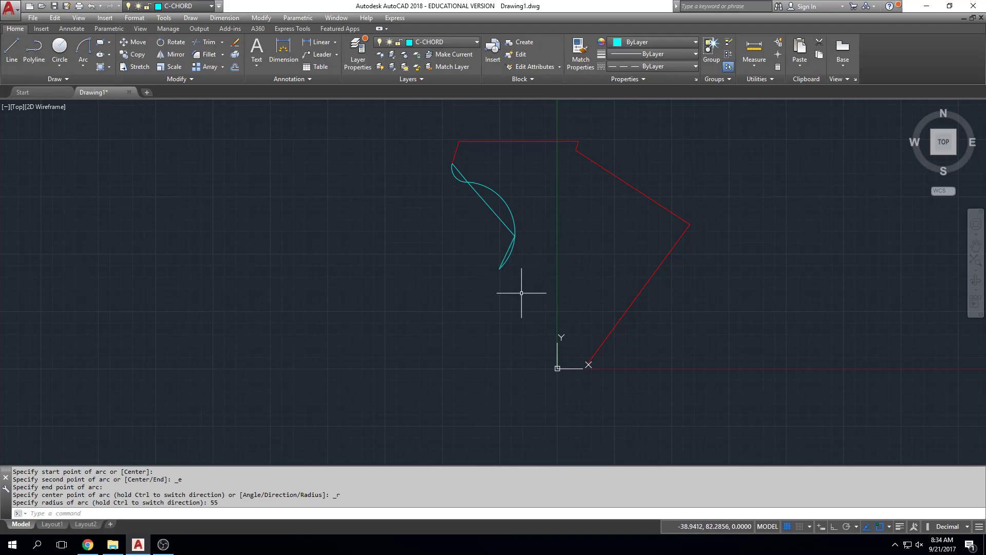
{"action": "left_click", "coordinate": [418, 41]}
{"action": "left_click", "coordinate": [423, 76]}
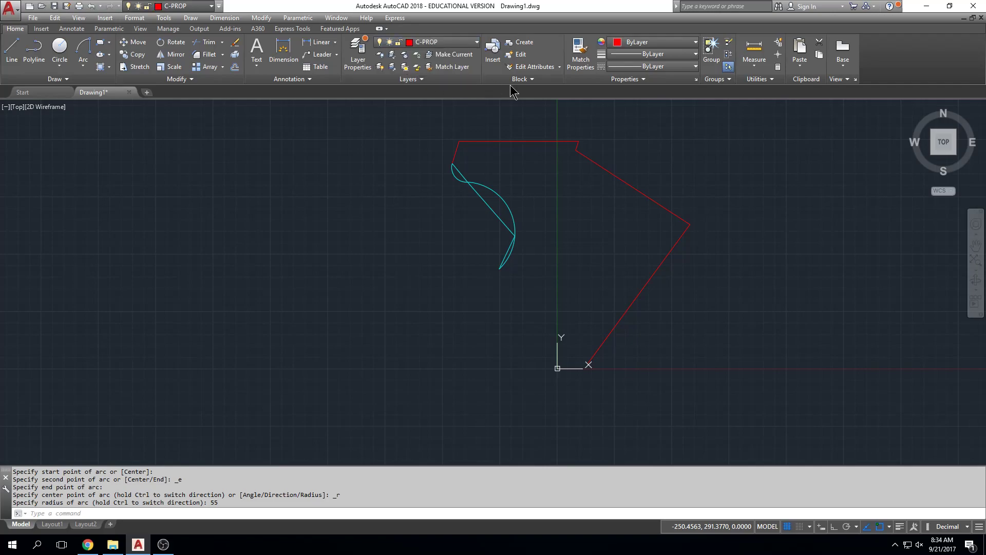
{"action": "left_click", "coordinate": [34, 50]}
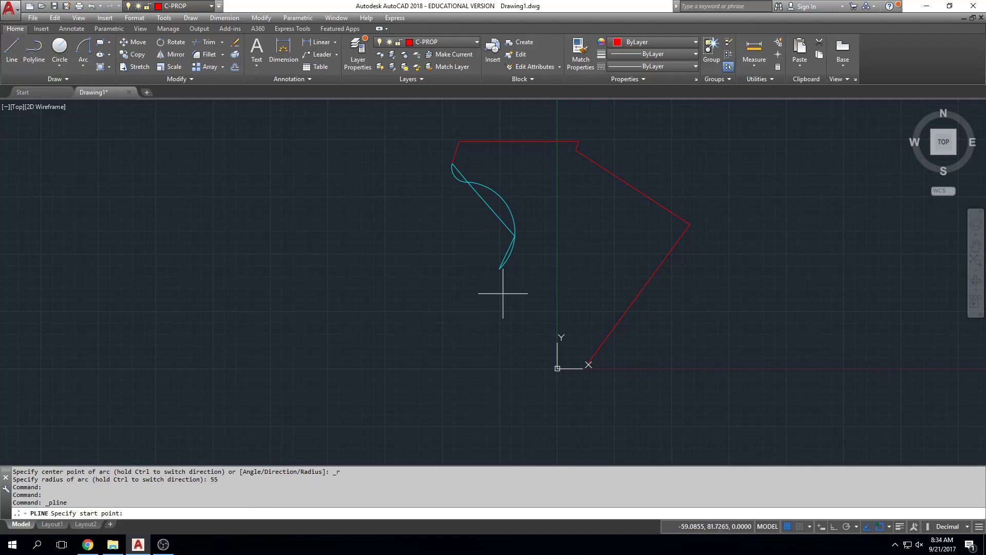
{"action": "left_click", "coordinate": [499, 268]}
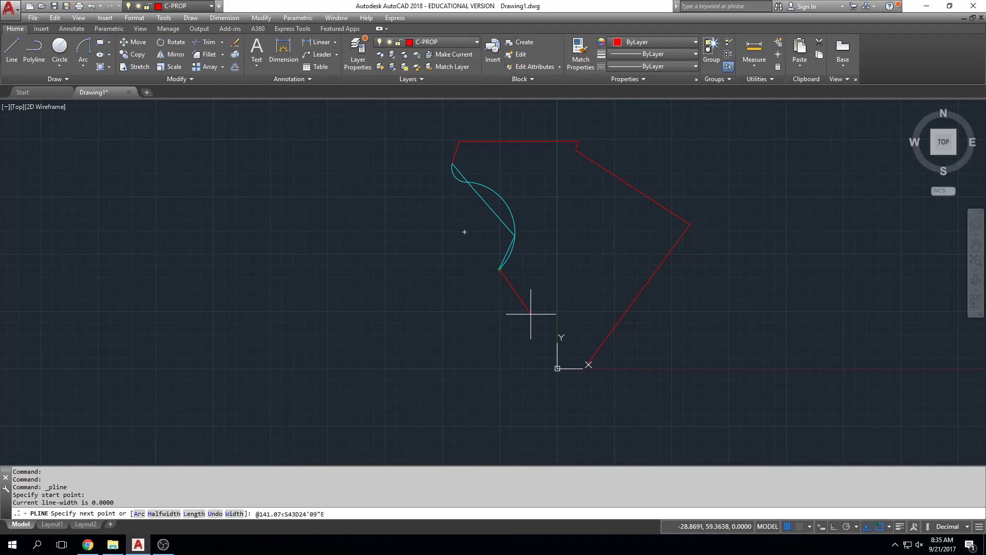
{"action": "key", "text": "Return"}
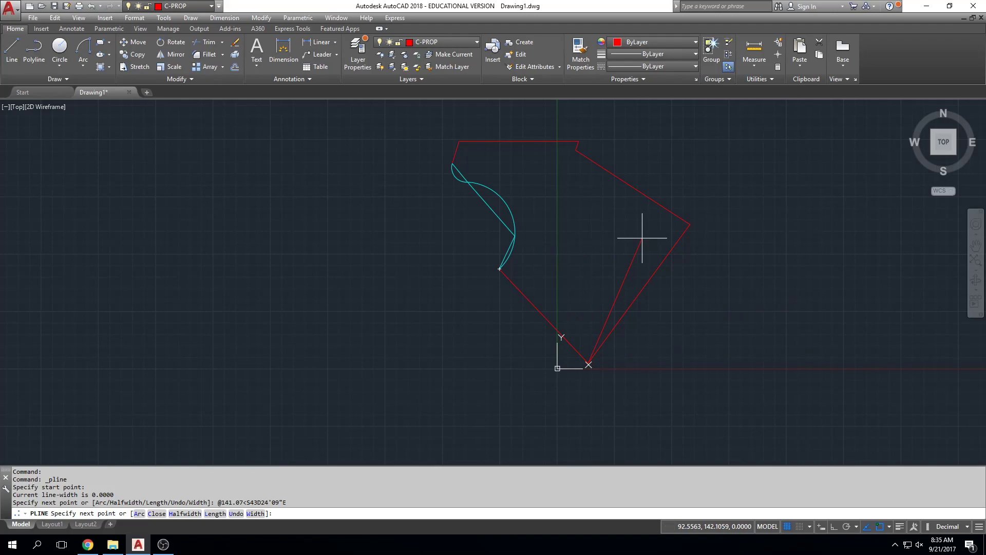
{"action": "key", "text": "Escape"}
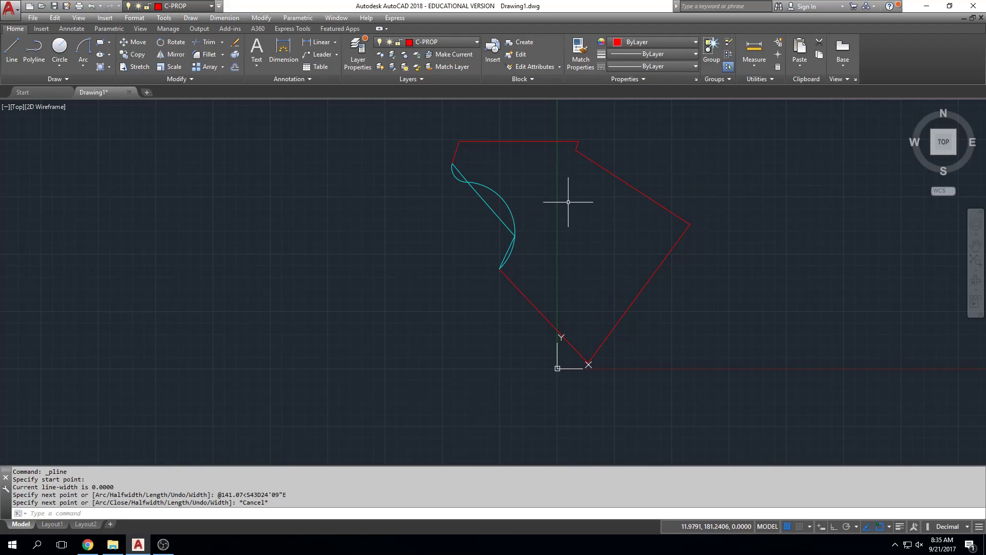
{"action": "scroll", "coordinate": [662, 210], "scroll_direction": "up", "scroll_amount": 5}
{"action": "scroll", "coordinate": [665, 209], "scroll_direction": "down", "scroll_amount": 5}
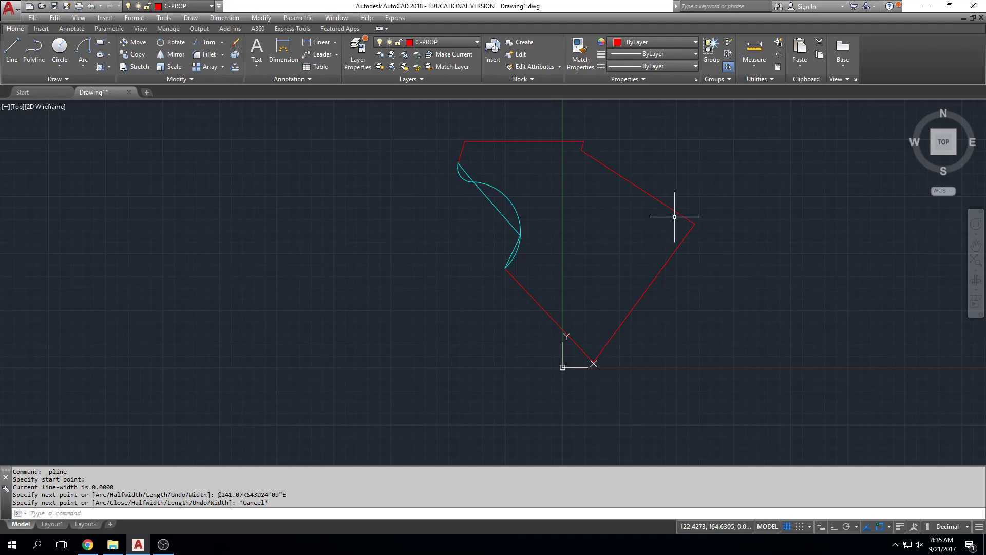
{"action": "key", "text": "Escape"}
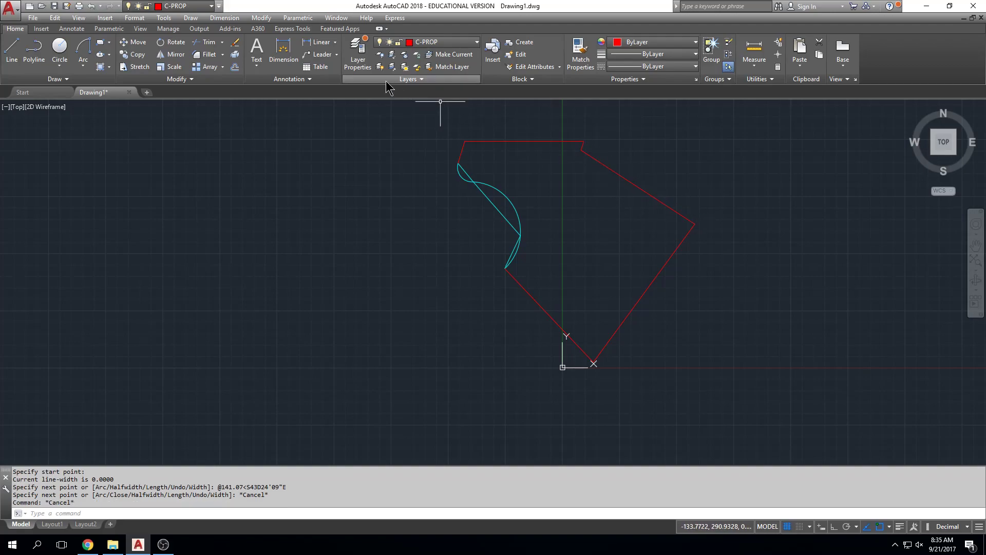
{"action": "left_click", "coordinate": [12, 49]}
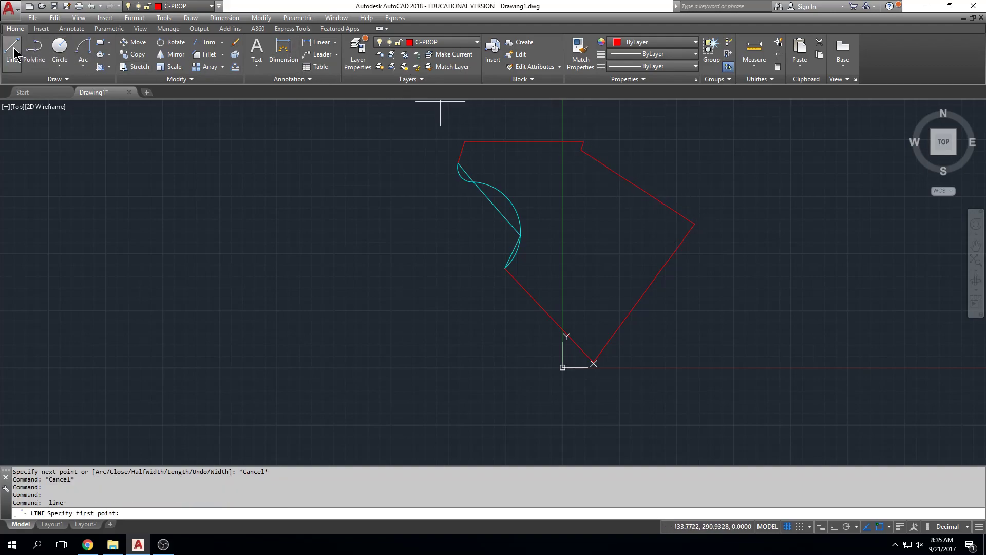
{"action": "left_click", "coordinate": [695, 222]}
{"action": "type", "text": "@"}
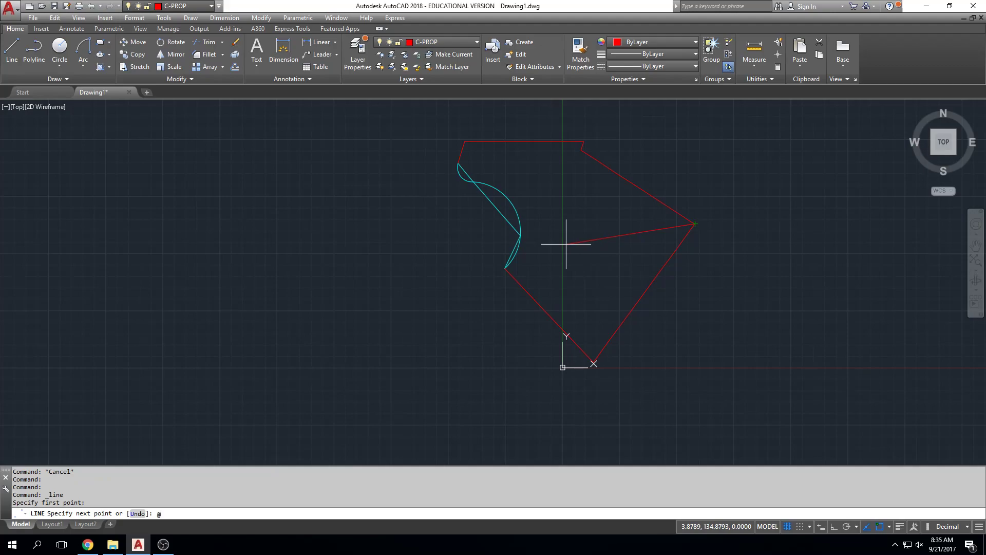
{"action": "type", "text": "191.38<S86D12'55\"W"}
{"action": "key", "text": "Return"}
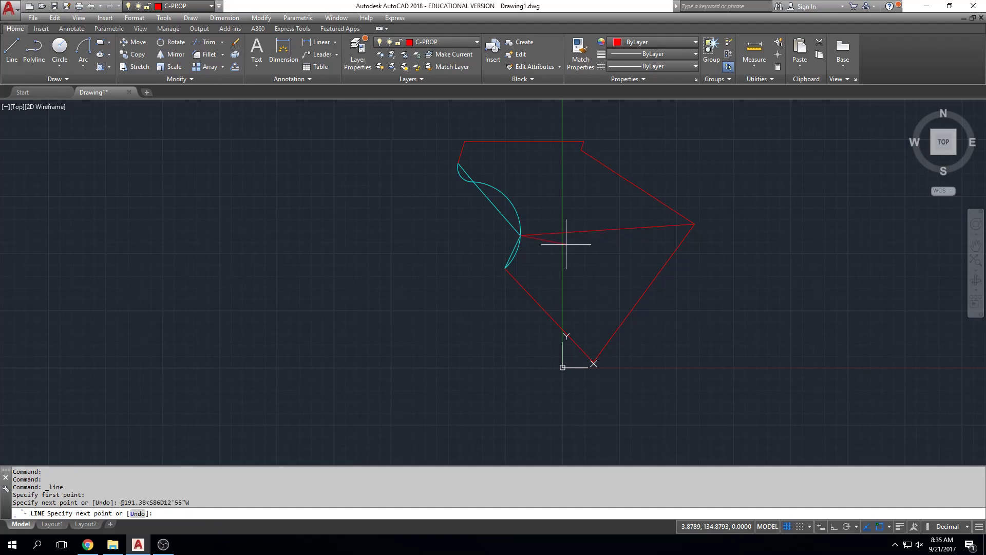
{"action": "key", "text": "Escape"}
{"action": "key", "text": "Escape"}
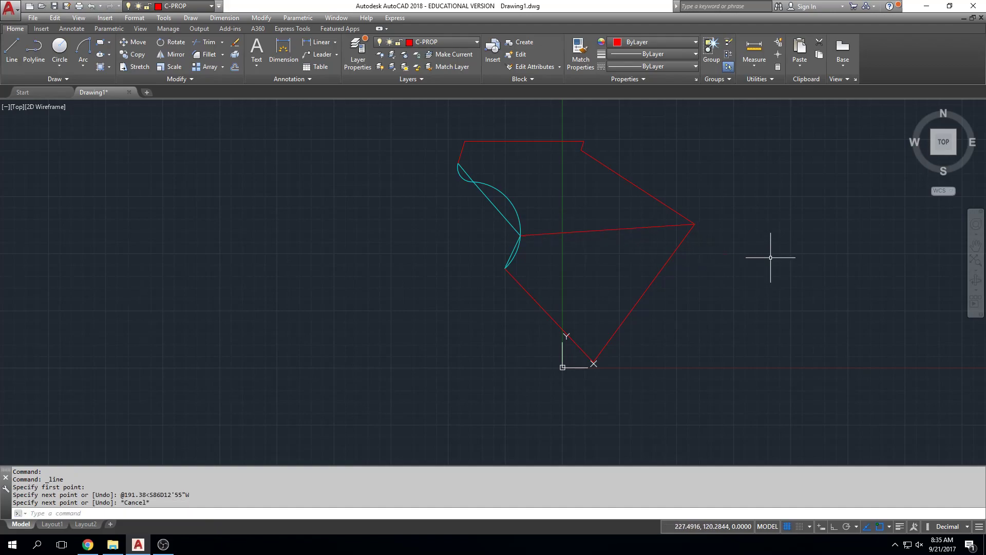
Draw a short, nearly vertical single-segment line in the empty area just east of the boundary's south corner.
{"action": "middle_click_drag", "start_coordinate": [745, 211], "coordinate": [716, 260]}
{"action": "scroll", "coordinate": [710, 240], "scroll_direction": "down", "scroll_amount": 4}
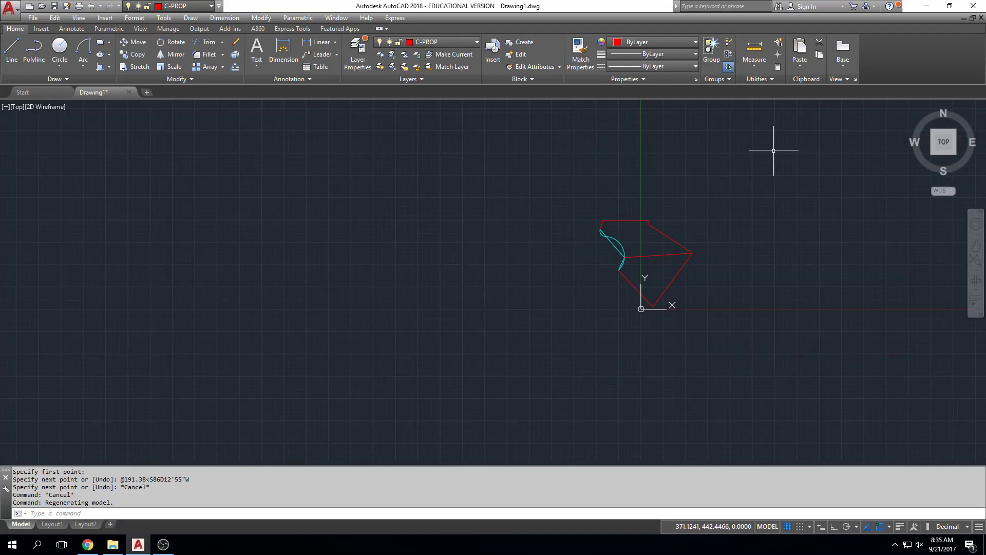
{"action": "middle_click_drag", "start_coordinate": [727, 284], "coordinate": [639, 290]}
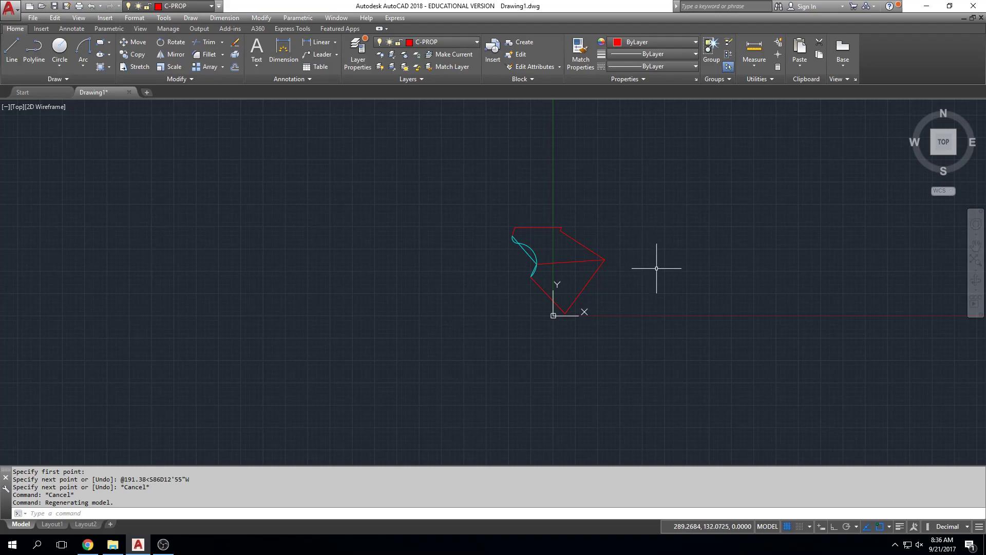
{"action": "scroll", "coordinate": [625, 298], "scroll_direction": "up", "scroll_amount": 2}
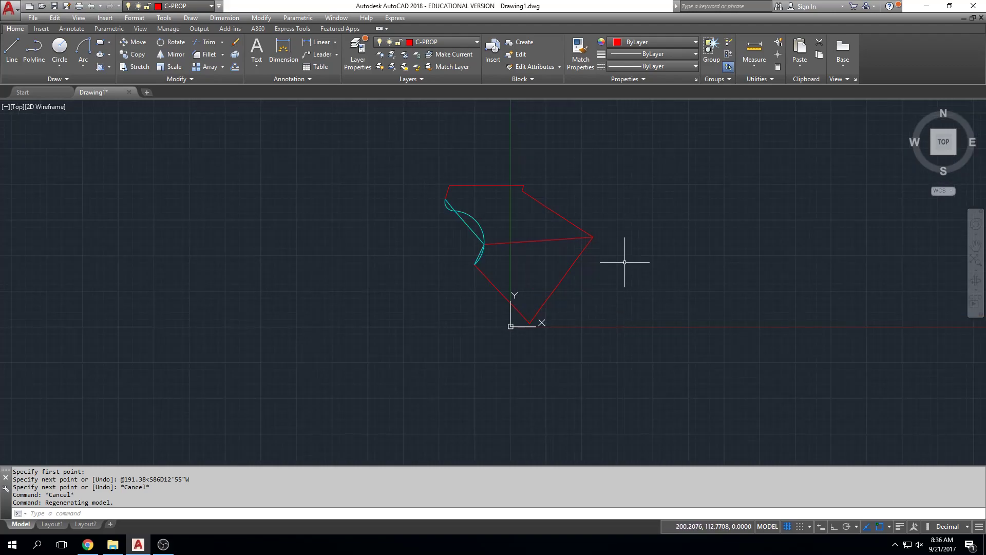
{"action": "type", "text": "l"}
{"action": "key", "text": "Return"}
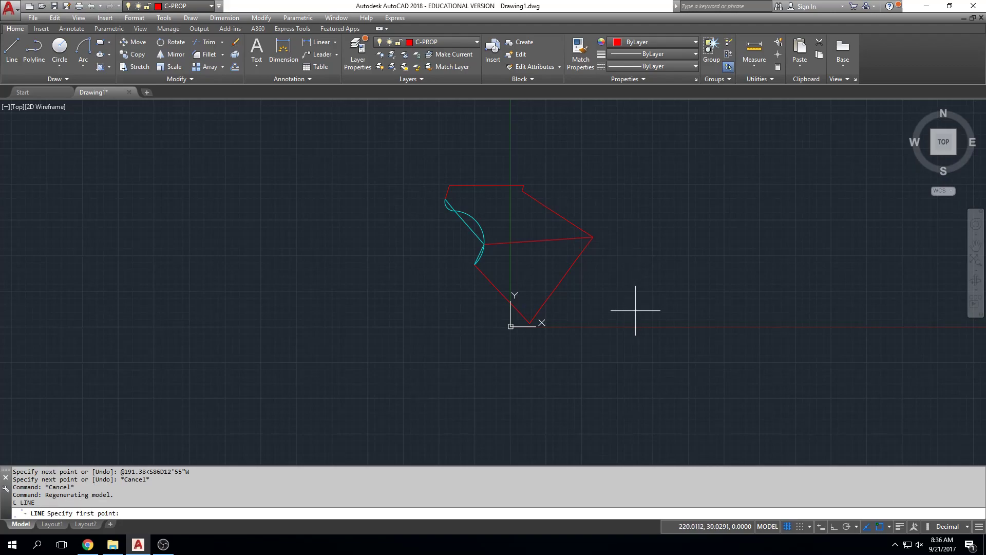
{"action": "left_click", "coordinate": [582, 324]}
{"action": "left_click", "coordinate": [582, 293]}
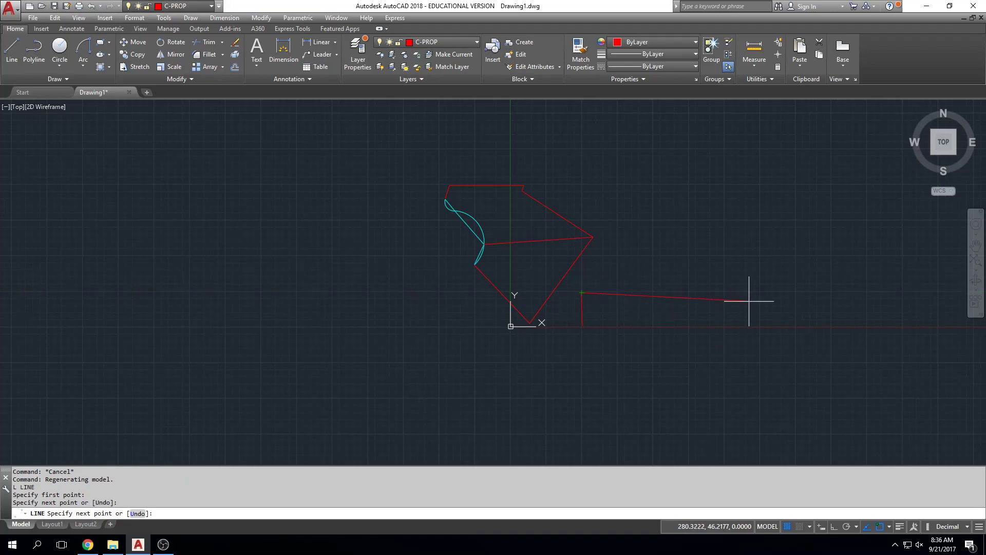
{"action": "key", "text": "Escape"}
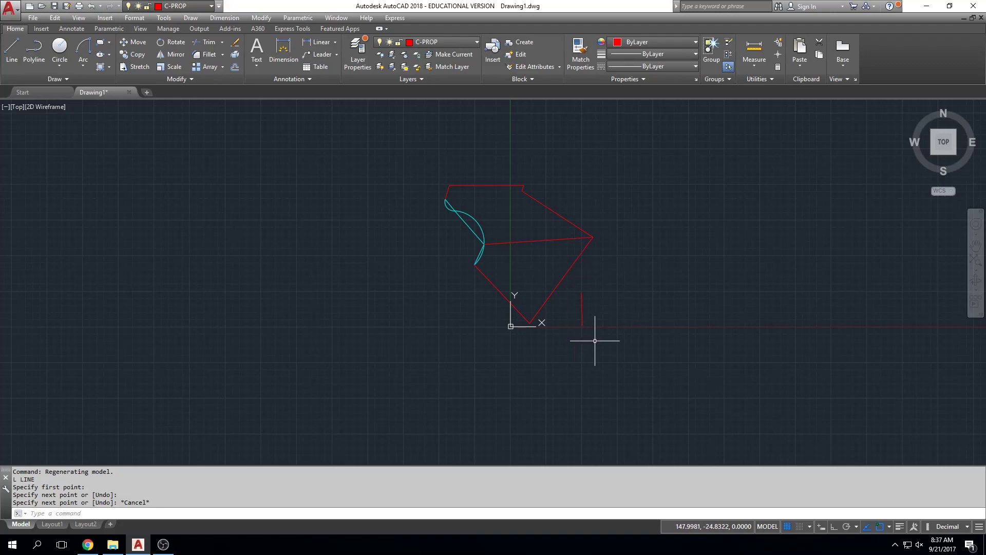
Scale the whole property drawing, excluding the separate short line, by a factor of 12 about the boundary's south corner.
{"action": "type", "text": "scale"}
{"action": "key", "text": "Return"}
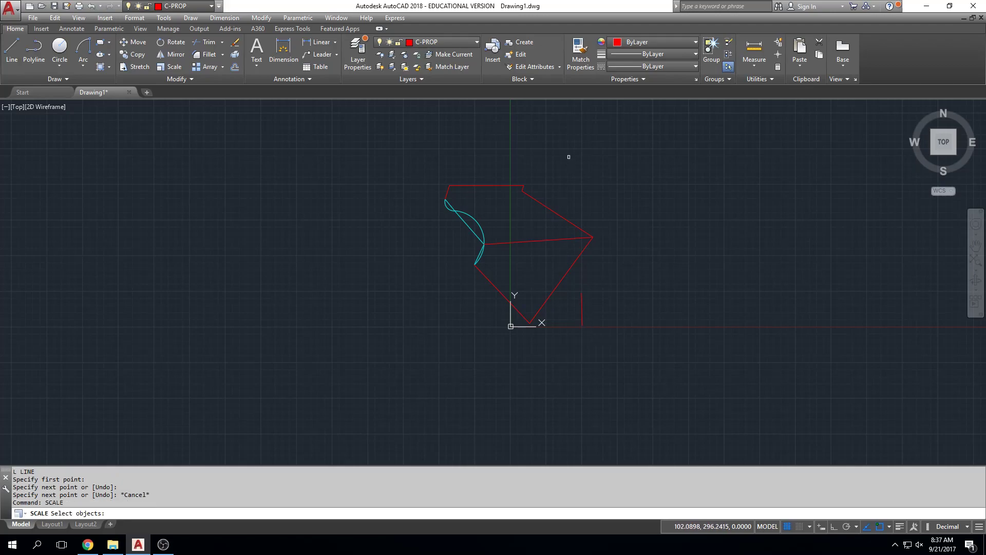
{"action": "left_click", "coordinate": [569, 154]}
{"action": "left_click", "coordinate": [430, 339]}
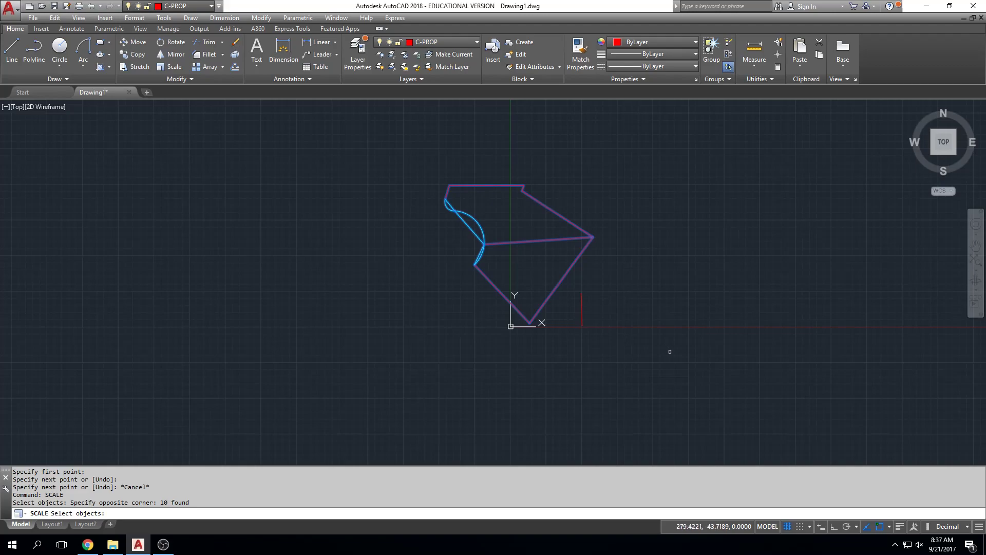
{"action": "key", "text": "Return"}
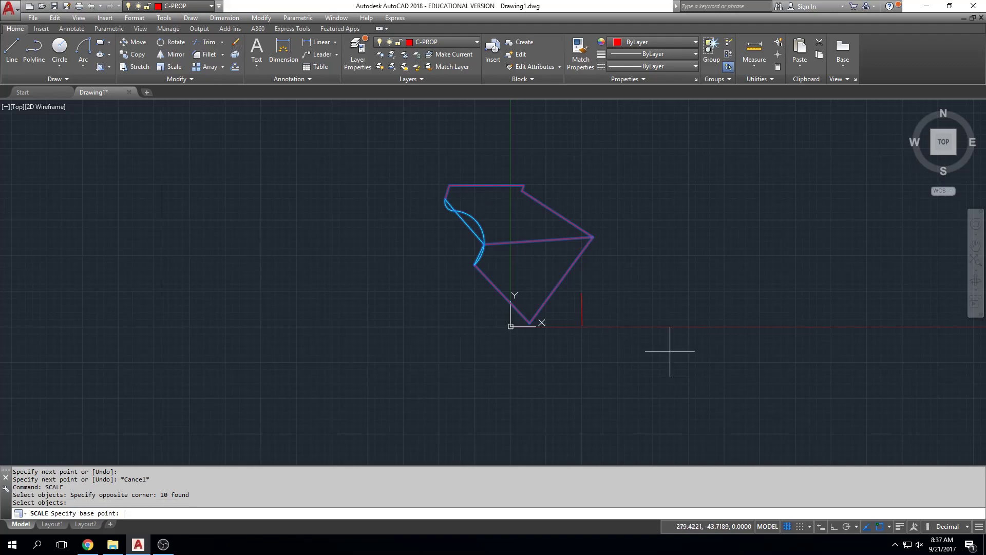
{"action": "left_click", "coordinate": [529, 323]}
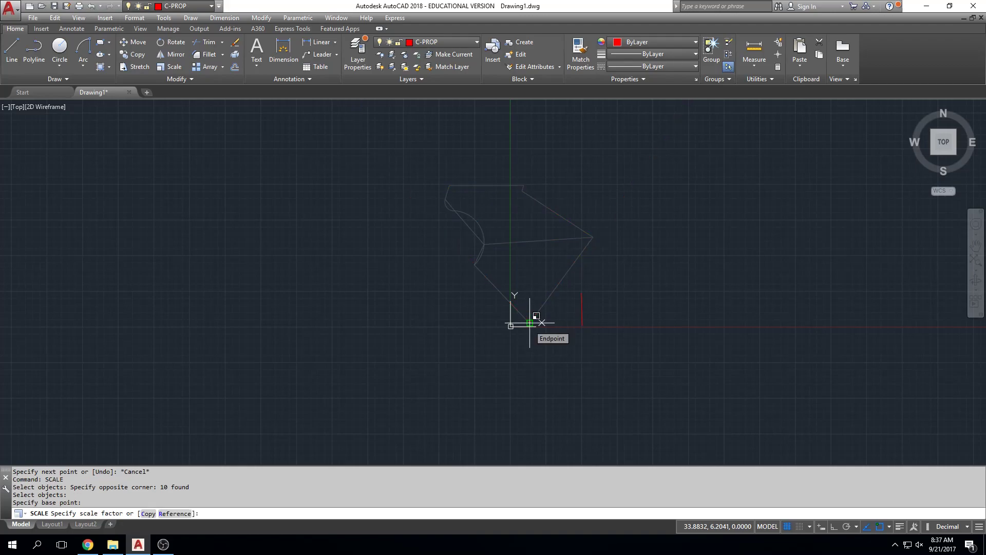
{"action": "type", "text": "12"}
{"action": "key", "text": "Return"}
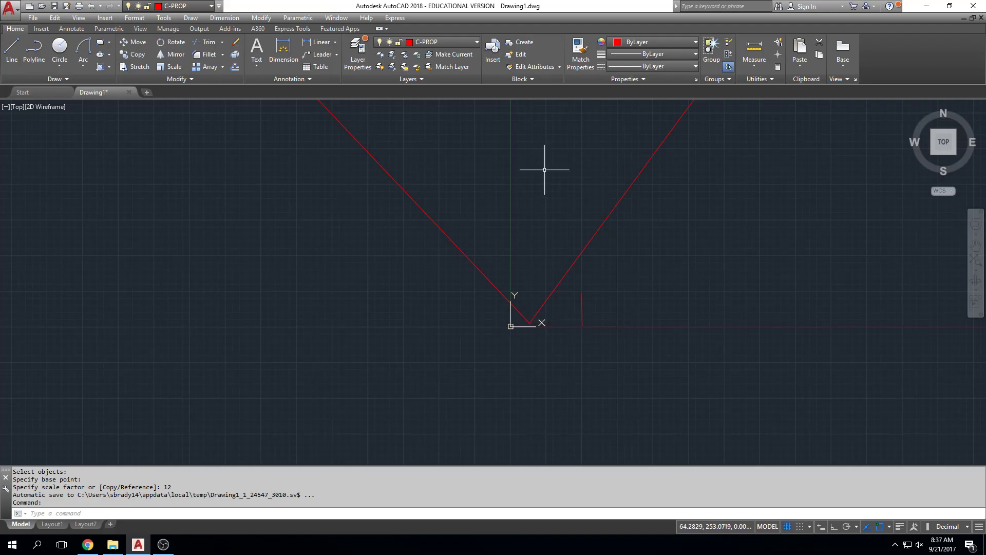
Match the properties of the two upper arcs to the C-PROP polyline along the northern boundary.
{"action": "scroll", "coordinate": [572, 184], "scroll_direction": "down", "scroll_amount": 4}
{"action": "middle_click", "coordinate": [572, 182]}
{"action": "middle_click", "coordinate": [572, 181]}
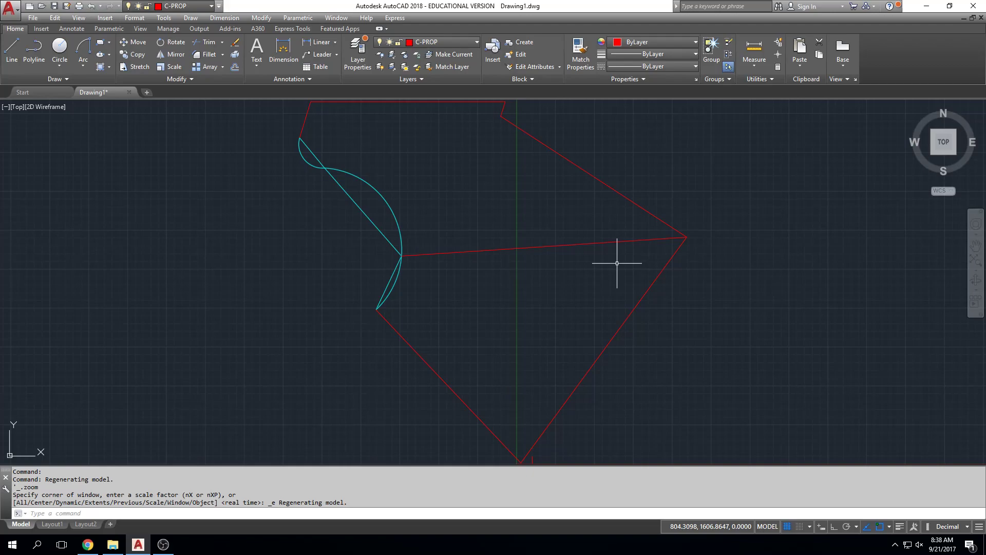
{"action": "left_click", "coordinate": [374, 191]}
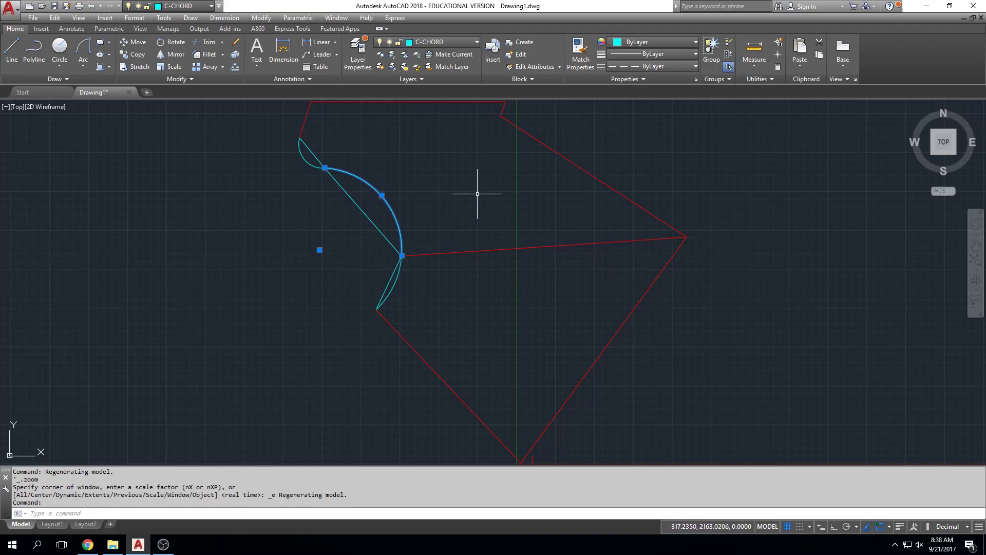
{"action": "key", "text": "Escape"}
{"action": "key", "text": "Escape"}
{"action": "type", "text": "ma"}
{"action": "key", "text": "Return"}
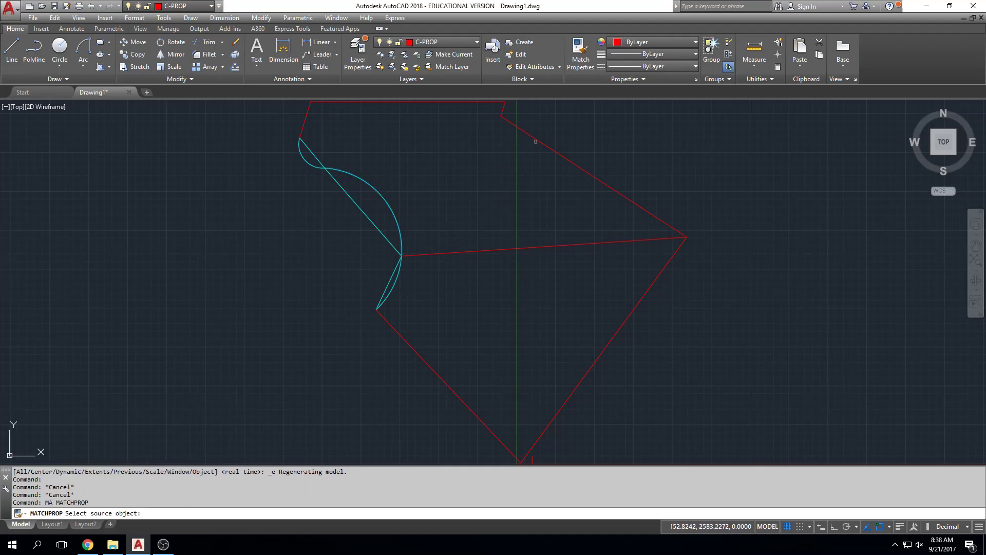
{"action": "left_click", "coordinate": [536, 141]}
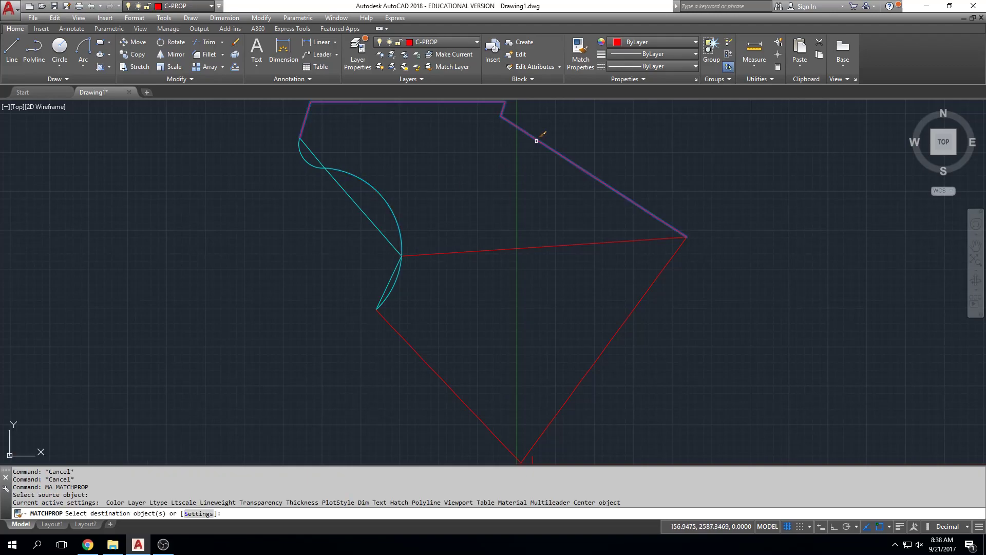
{"action": "left_click", "coordinate": [352, 171]}
{"action": "left_click", "coordinate": [304, 156]}
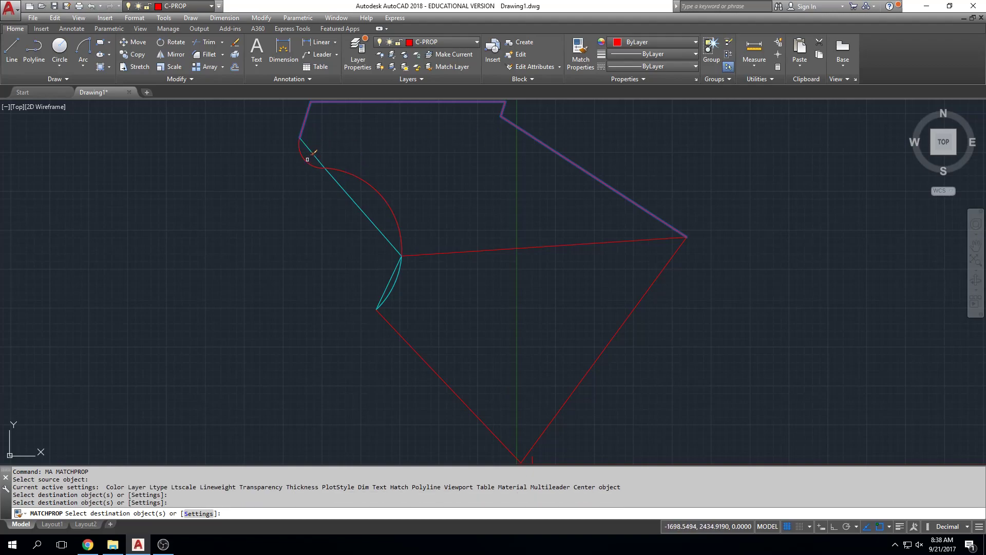
{"action": "left_click", "coordinate": [395, 289]}
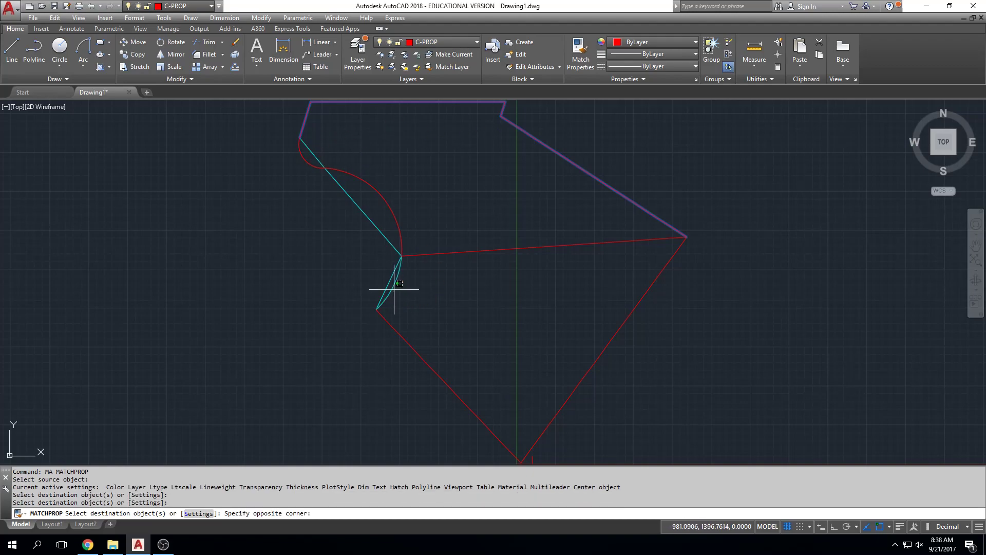
{"action": "left_click", "coordinate": [395, 289]}
{"action": "key", "text": "Escape"}
{"action": "key", "text": "Escape"}
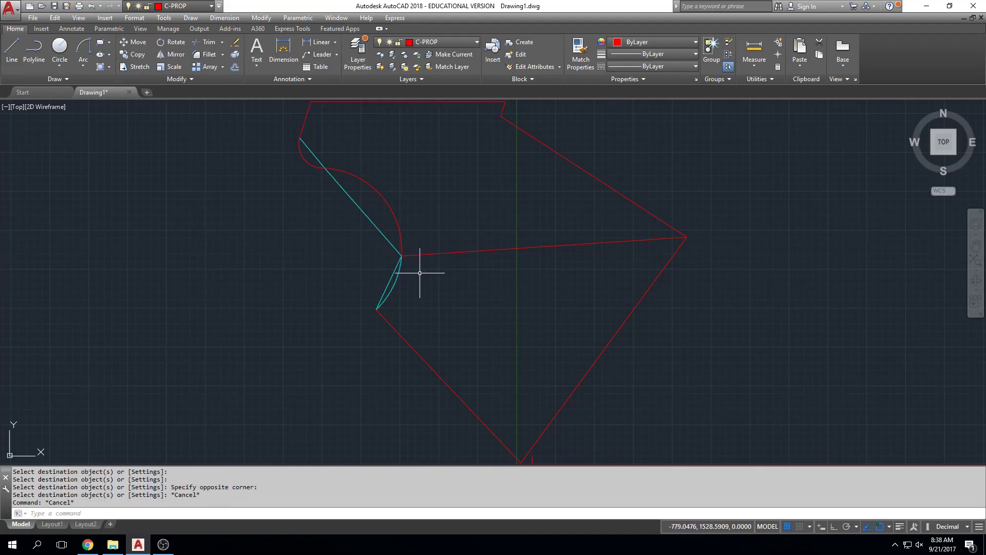
Move the arc beside the third, southernmost chord to the C-PROP layer.
{"action": "left_click", "coordinate": [399, 266]}
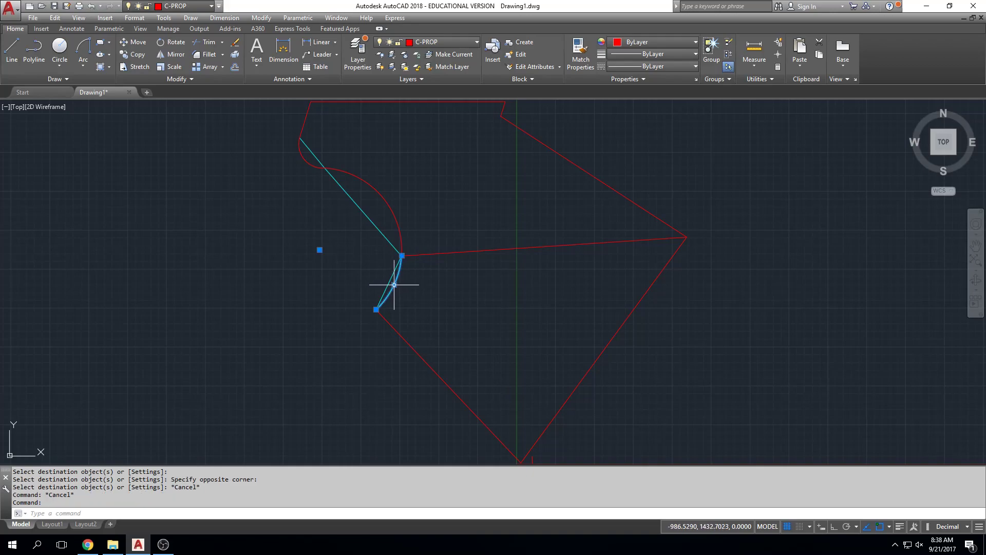
{"action": "left_click", "coordinate": [477, 42]}
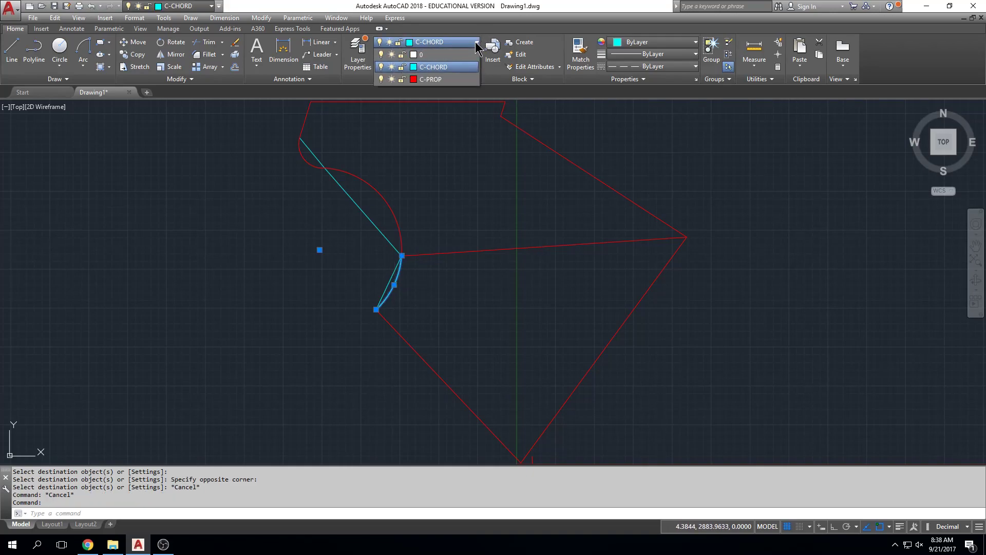
{"action": "left_click", "coordinate": [469, 79]}
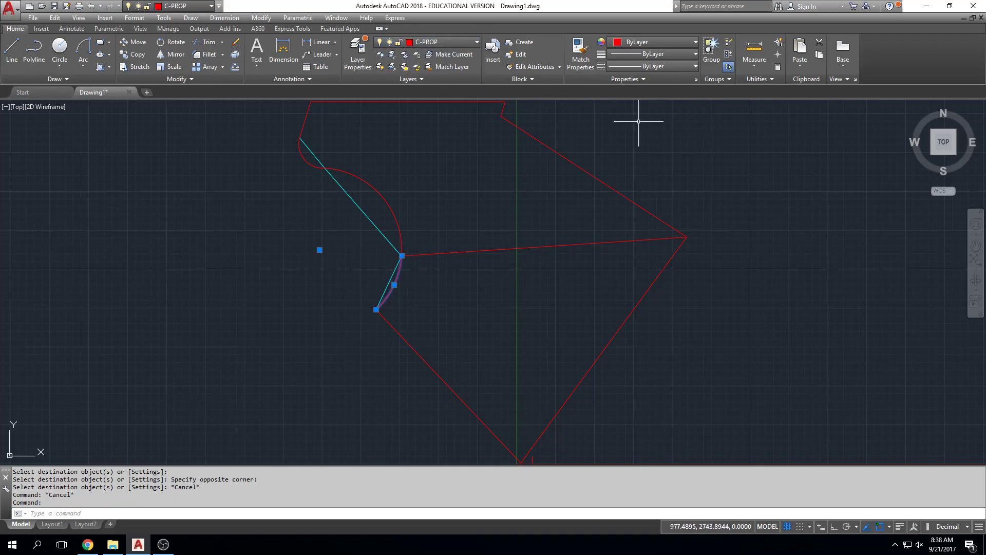
{"action": "key", "text": "Escape"}
{"action": "key", "text": "Escape"}
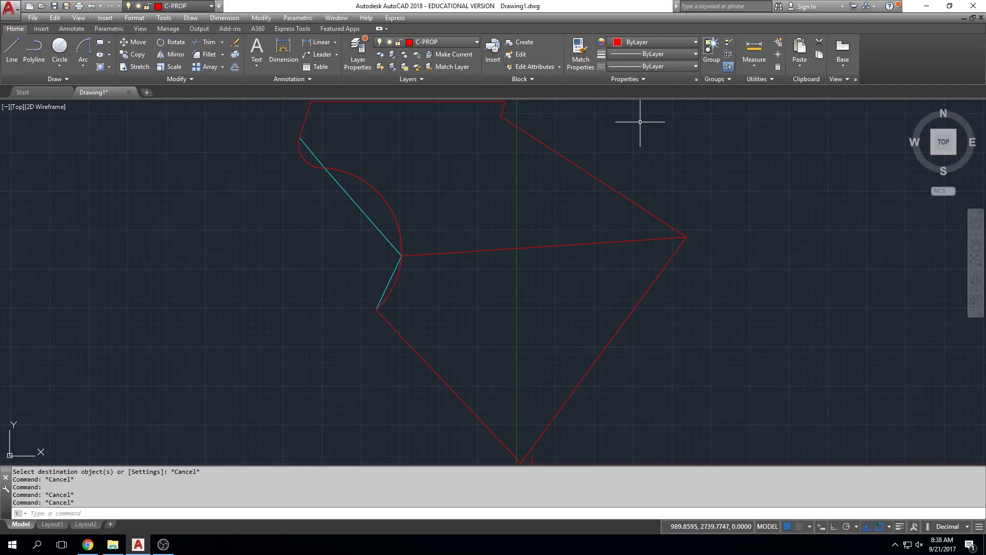
{"action": "left_click", "coordinate": [365, 214]}
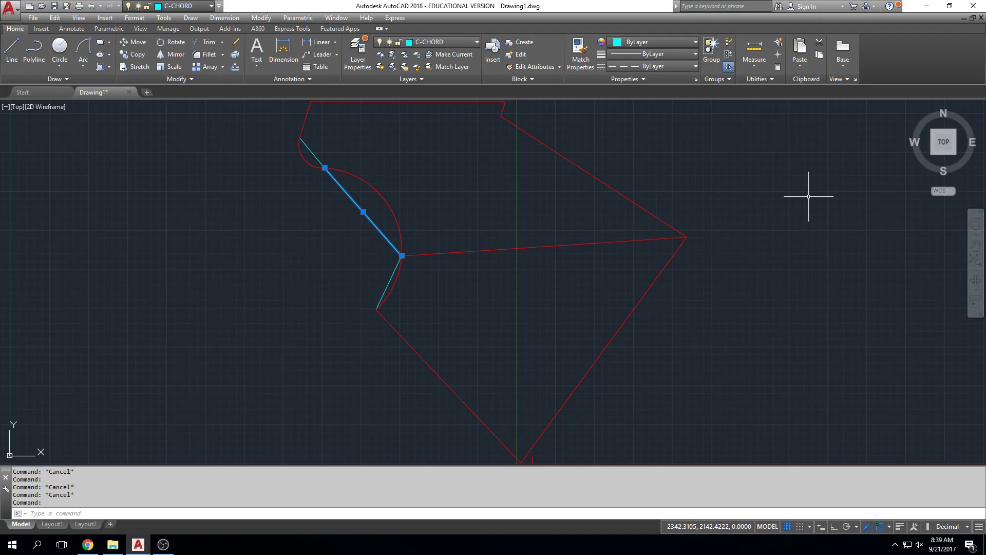
{"action": "key", "text": "Escape"}
{"action": "key", "text": "Escape"}
{"action": "scroll", "coordinate": [637, 244], "scroll_direction": "down", "scroll_amount": 4}
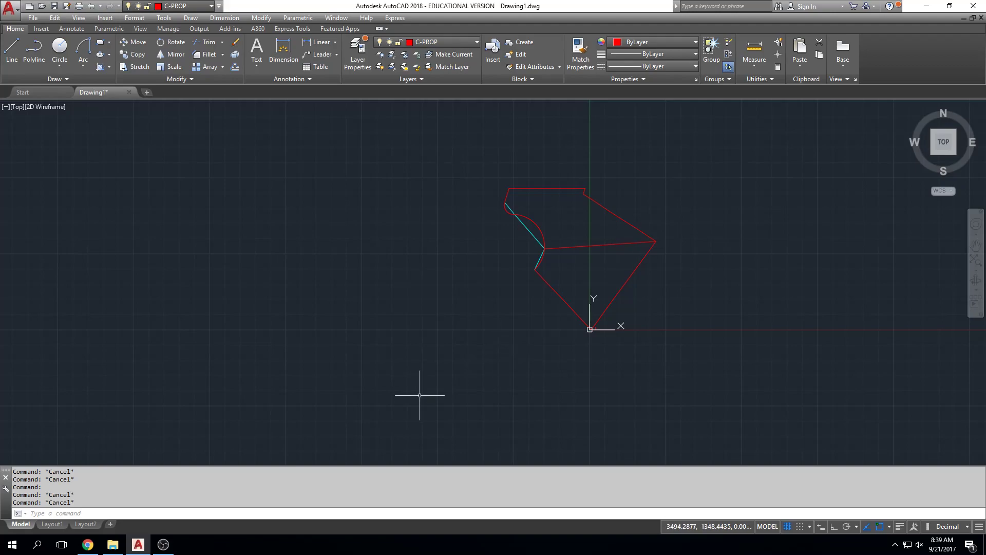
{"action": "scroll", "coordinate": [483, 339], "scroll_direction": "up", "scroll_amount": 4}
{"action": "middle_click_drag", "start_coordinate": [489, 339], "coordinate": [561, 367]}
{"action": "scroll", "coordinate": [568, 308], "scroll_direction": "down", "scroll_amount": 2}
{"action": "mouse_move", "coordinate": [568, 308]}
{"action": "middle_mouse_down"}
{"action": "mouse_move", "coordinate": [473, 352]}
{"action": "mouse_move", "coordinate": [465, 341]}
{"action": "middle_mouse_up"}
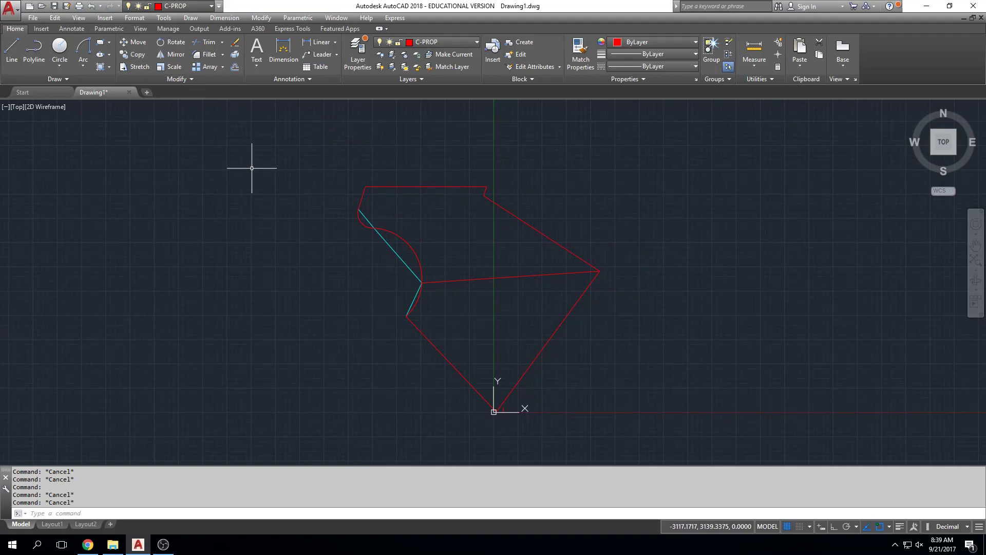
Draw a diagonal line about 4685 units long across the property, from just beyond its northwest corner to southeast of its south corner.
{"action": "mouse_move", "coordinate": [400, 255]}
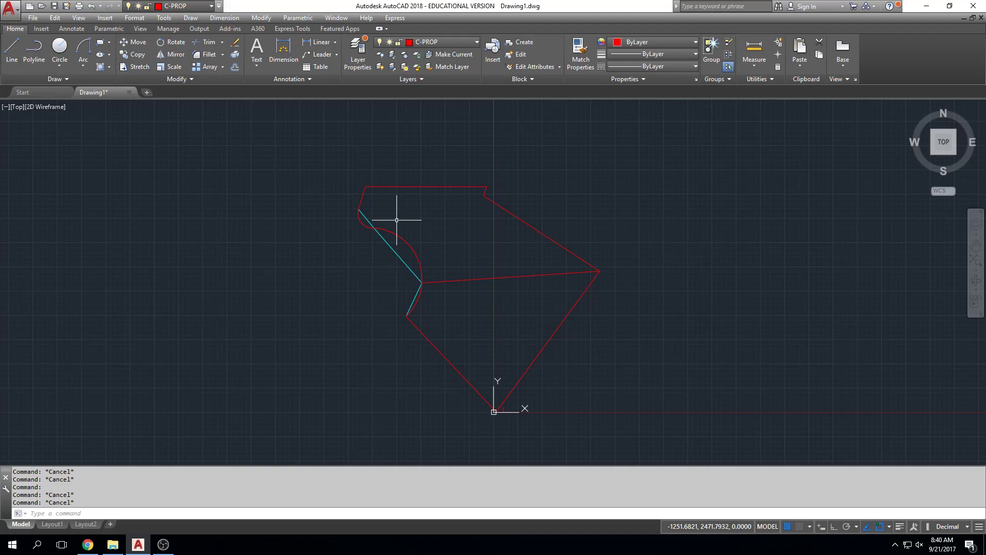
{"action": "key", "text": "Escape"}
{"action": "key", "text": "Escape"}
{"action": "left_click", "coordinate": [15, 52]}
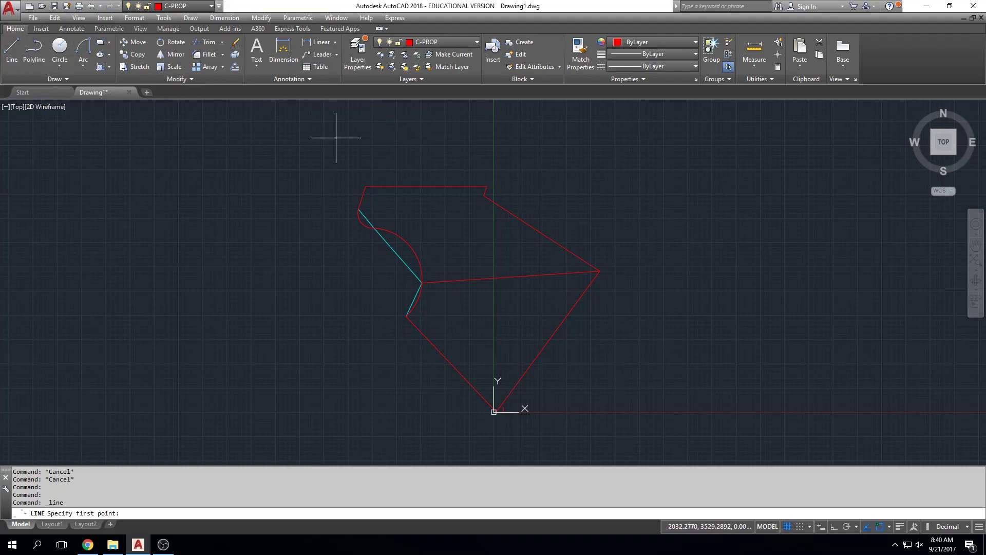
{"action": "left_click", "coordinate": [346, 173]}
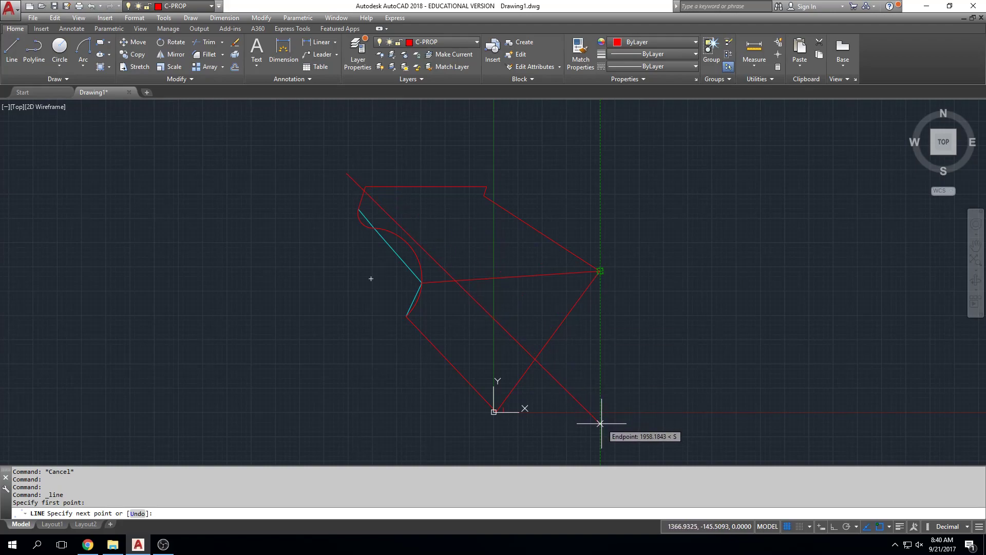
{"action": "left_click", "coordinate": [611, 424]}
{"action": "key", "text": "Escape"}
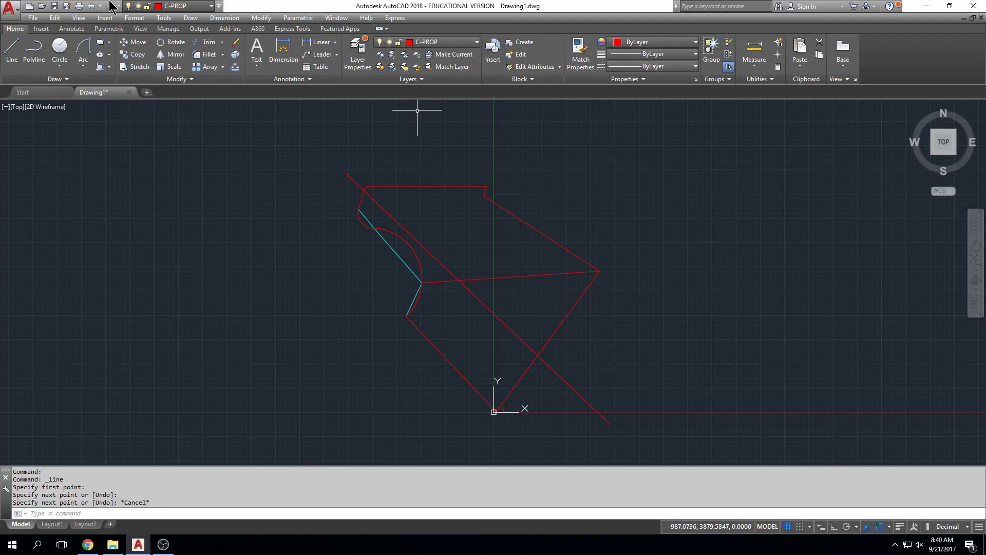
Measure the distance and bearing between the diagonal line's northwest and southeast endpoints.
{"action": "type", "text": "dist"}
{"action": "key", "text": "Return"}
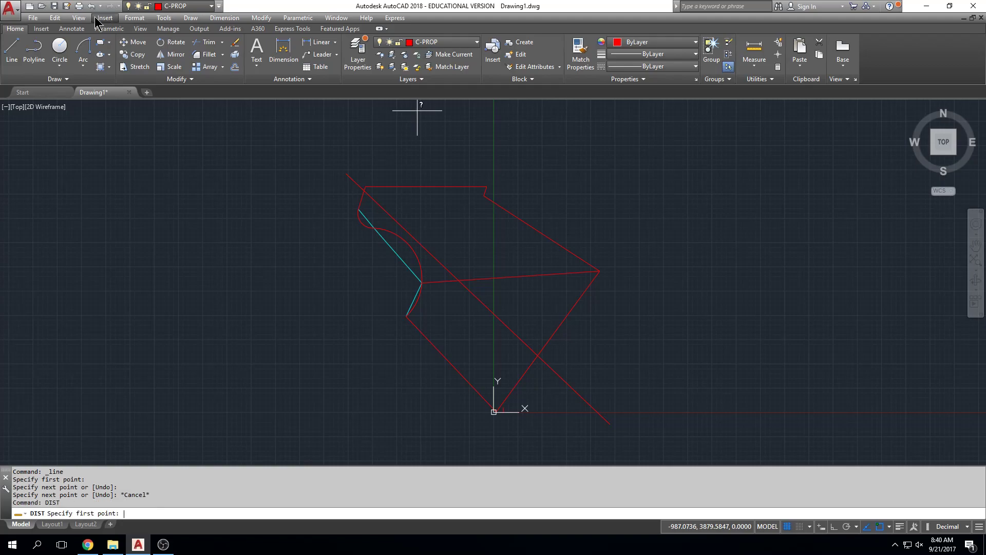
{"action": "left_click", "coordinate": [347, 175]}
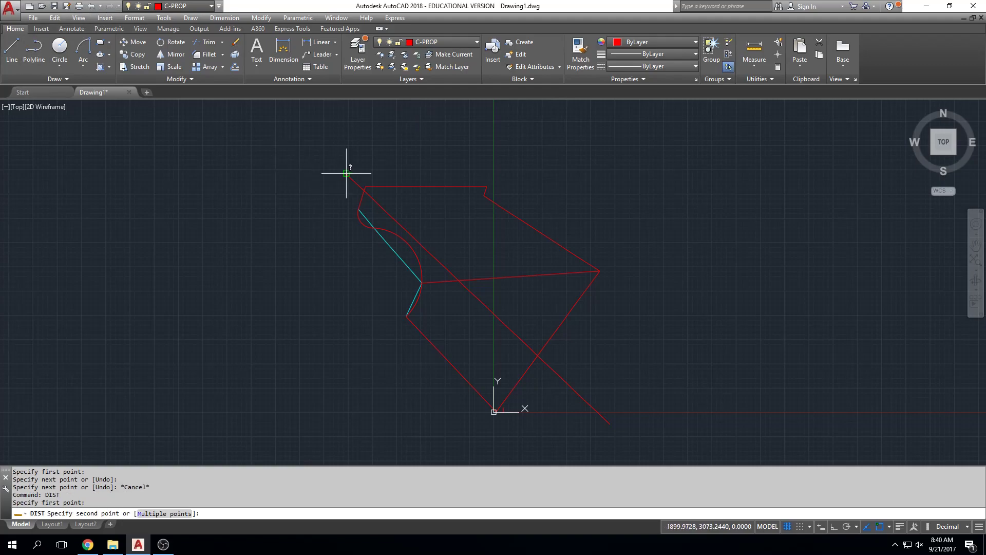
{"action": "left_click", "coordinate": [610, 422]}
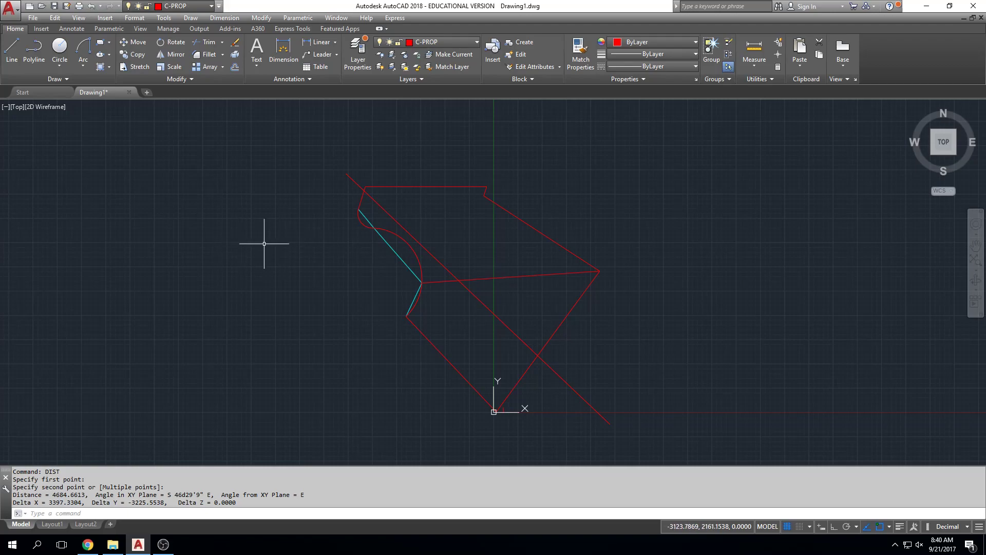
{"action": "key", "text": "Escape"}
{"action": "key", "text": "Escape"}
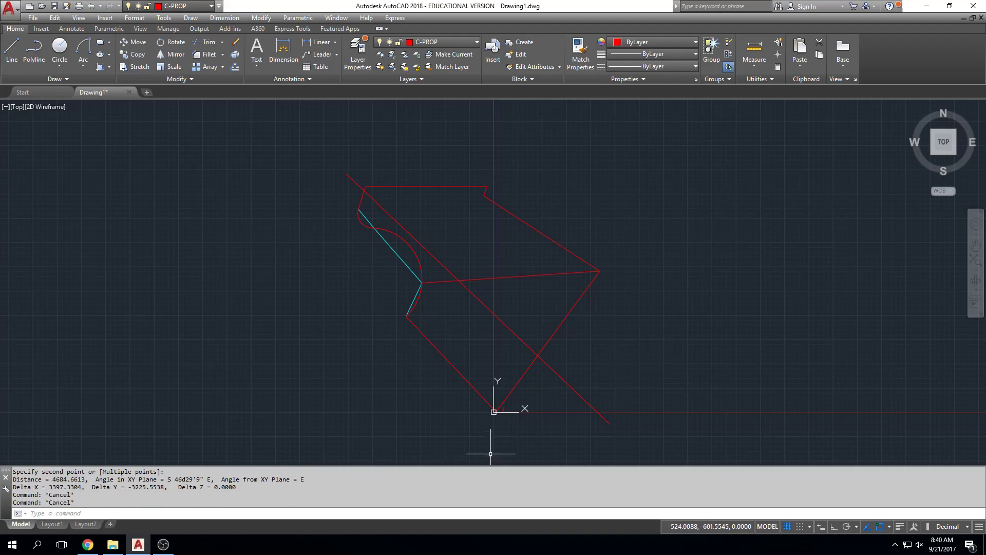
Switch the drawing's length units to Architectural.
{"action": "key", "text": "Escape"}
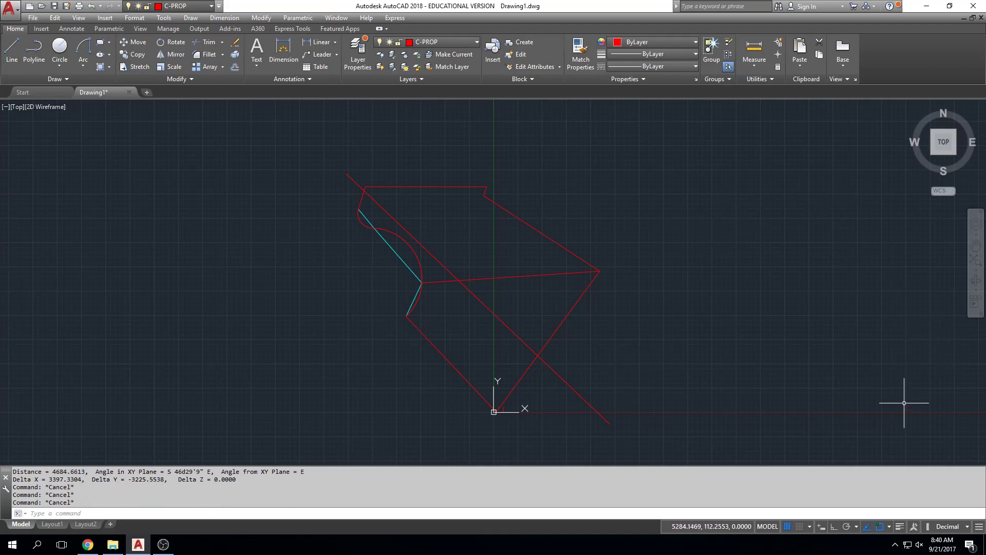
{"action": "left_click", "coordinate": [967, 526]}
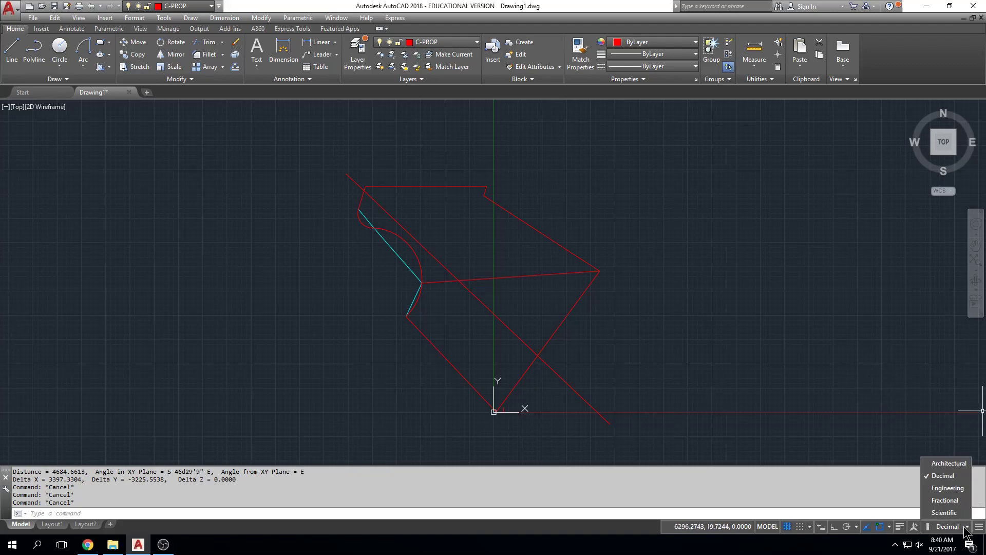
{"action": "left_click", "coordinate": [954, 463]}
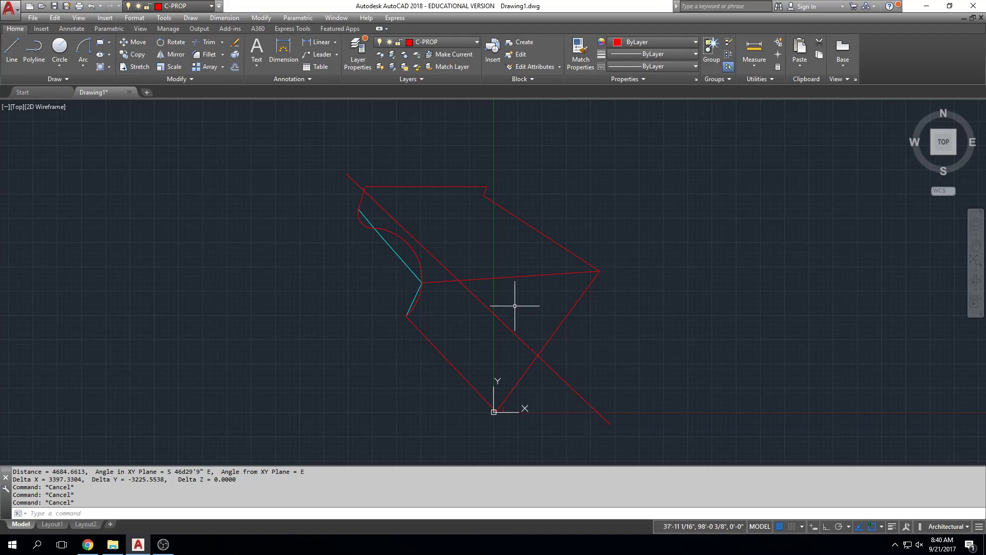
{"action": "key", "text": "Escape"}
{"action": "key", "text": "Escape"}
{"action": "type", "text": "DIST"}
{"action": "key", "text": "Return"}
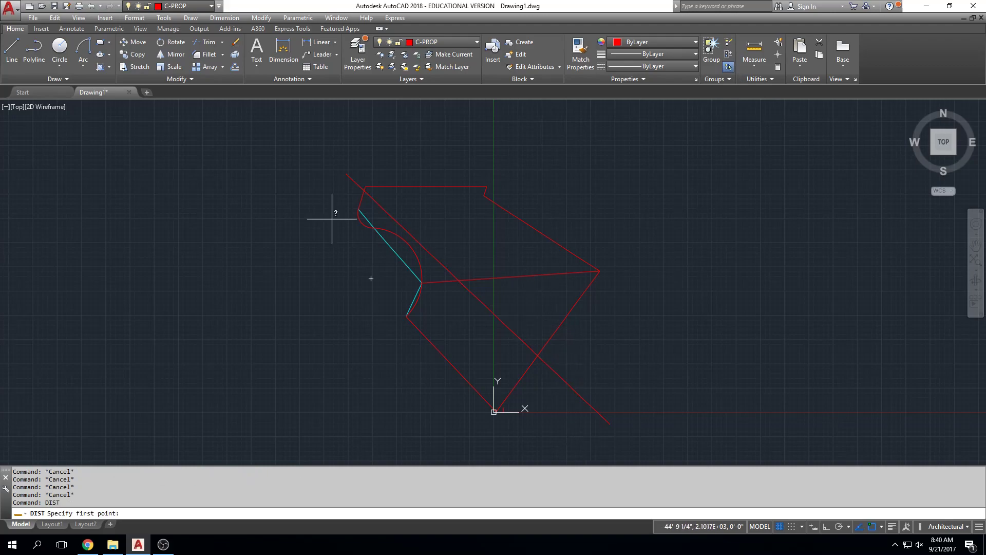
{"action": "left_click", "coordinate": [347, 174]}
{"action": "key", "text": "Escape"}
{"action": "key", "text": "Escape"}
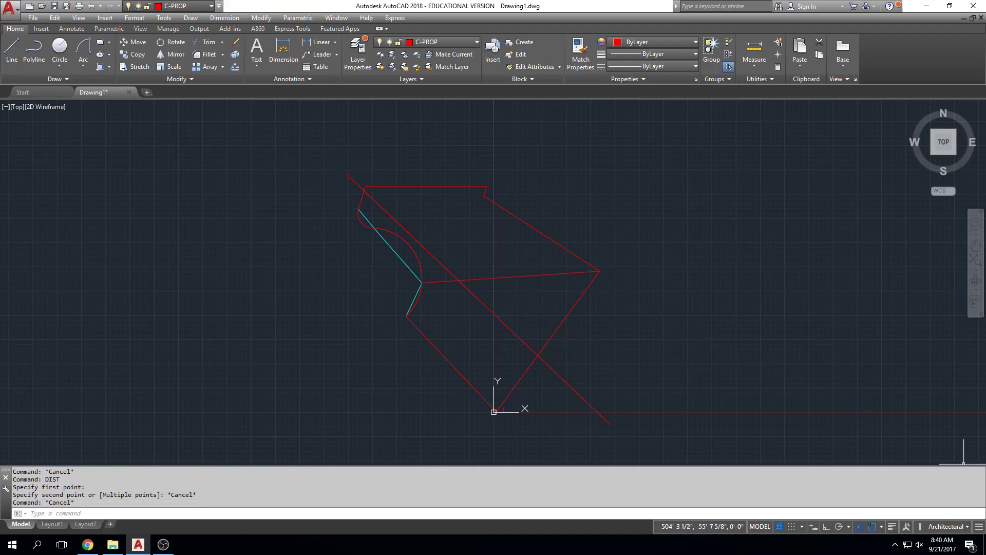
Review the Drawing Units settings for length type and precision, angle type, and insertion scale.
{"action": "left_click", "coordinate": [968, 527]}
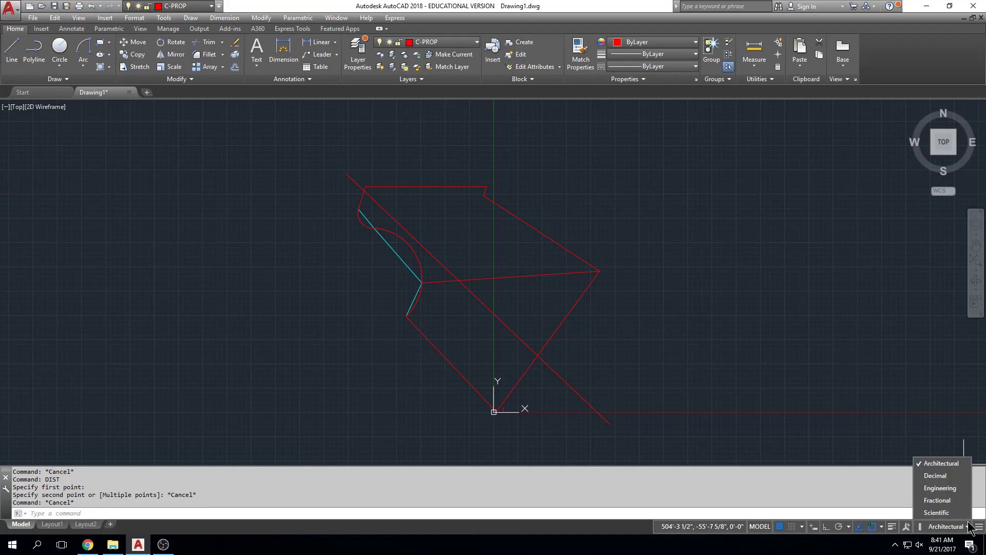
{"action": "key", "text": "Escape"}
{"action": "key", "text": "Escape"}
{"action": "type", "text": "units"}
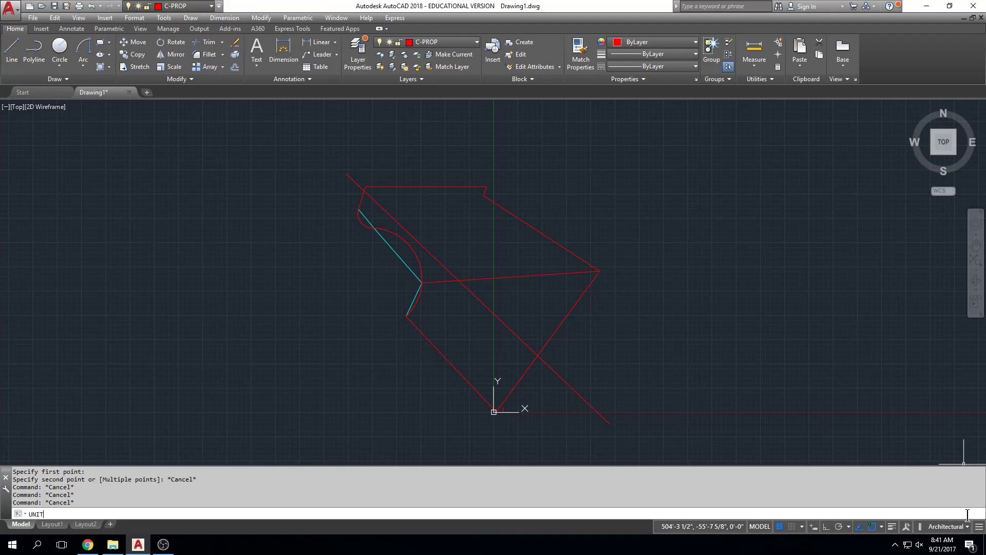
{"action": "key", "text": "Return"}
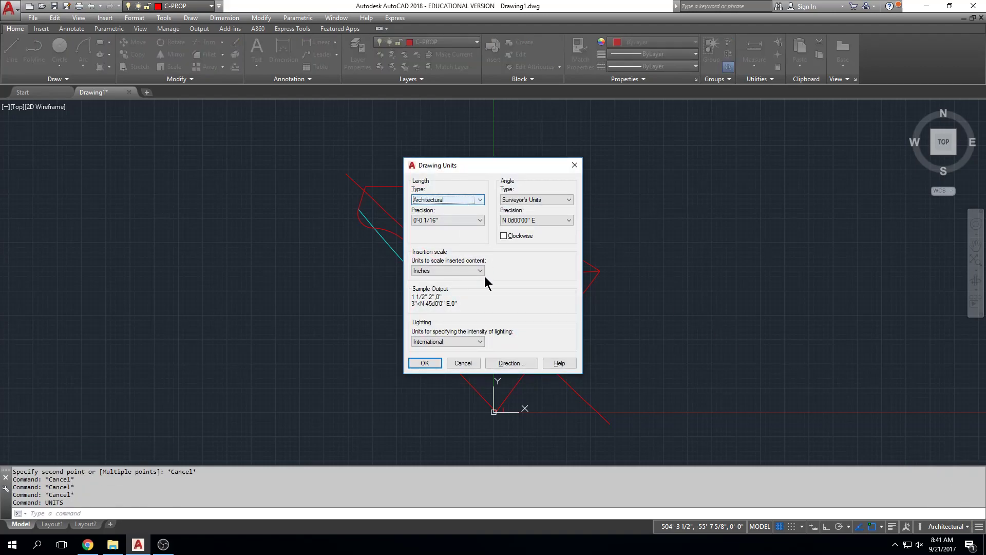
{"action": "left_click", "coordinate": [439, 363]}
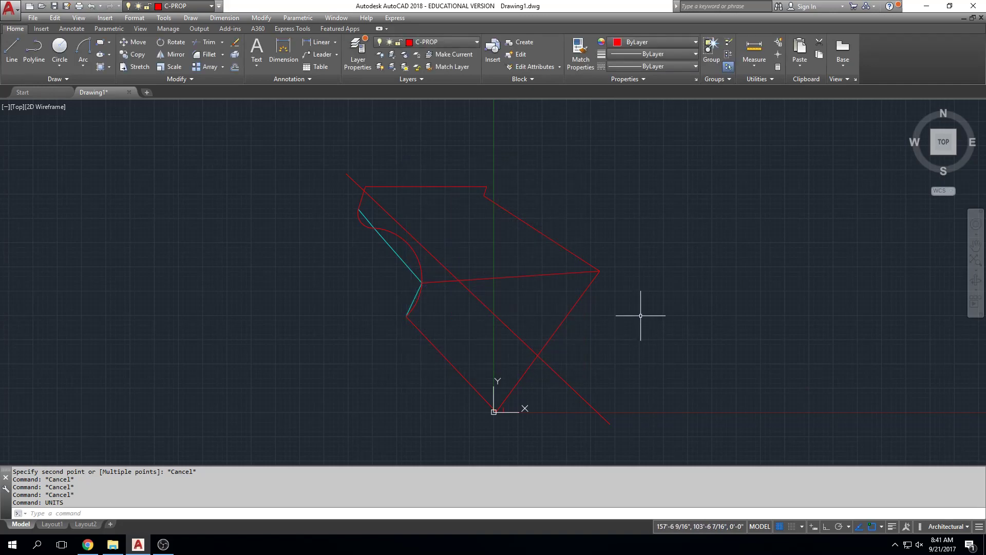
Measure the diagonal line again from its northwest endpoint to its southeast endpoint in architectural units.
{"action": "type", "text": "dist"}
{"action": "key", "text": "Return"}
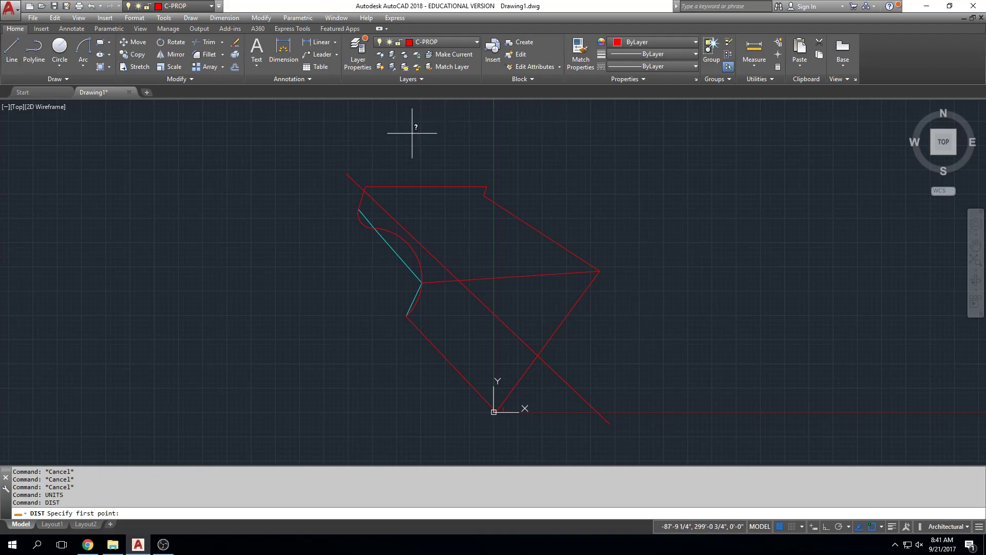
{"action": "left_click", "coordinate": [347, 173]}
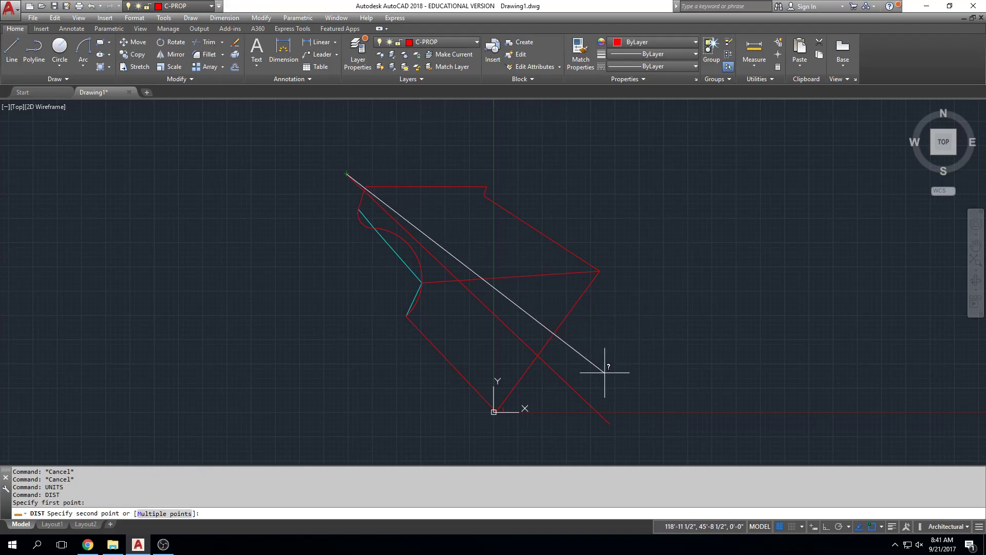
{"action": "left_click", "coordinate": [606, 413]}
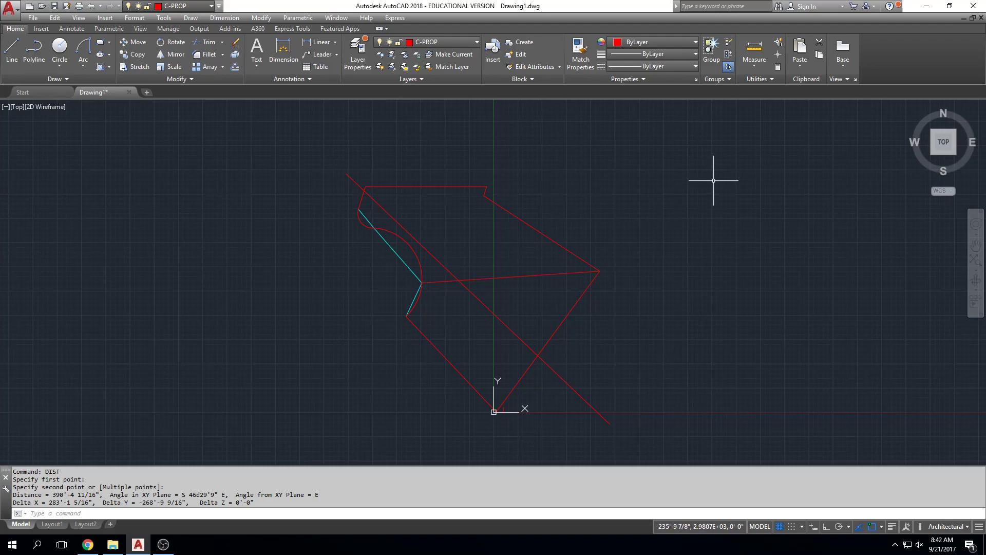
Draw a 330' by 510' rectangle, starting its lower-left corner just southwest of the property boundary.
{"action": "type", "text": "REC"}
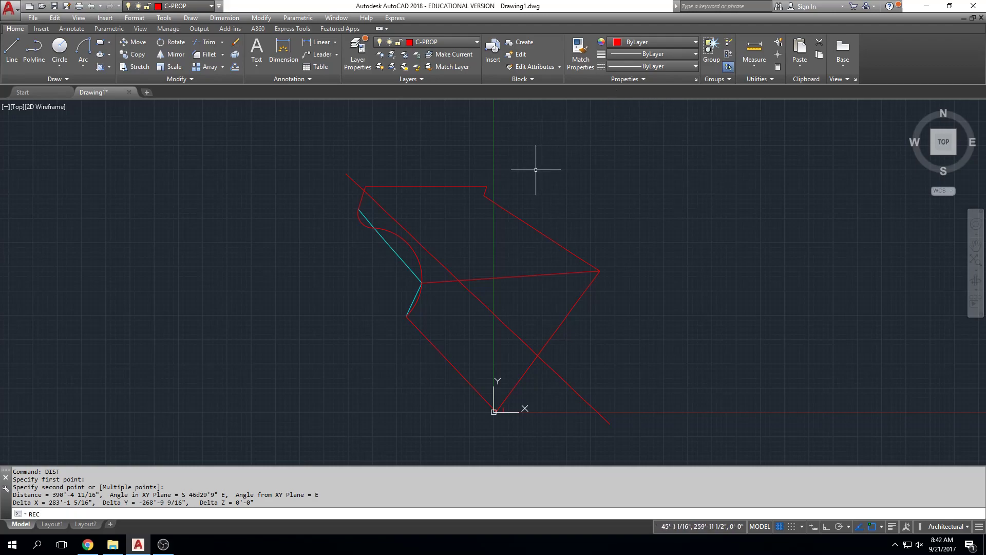
{"action": "key", "text": "Return"}
{"action": "left_click", "coordinate": [342, 442]}
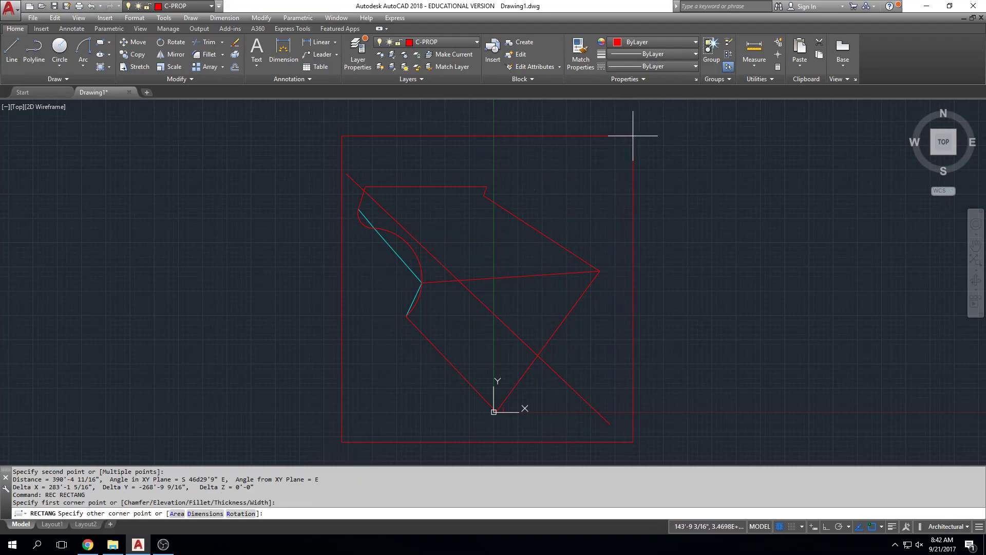
{"action": "type", "text": "@3"}
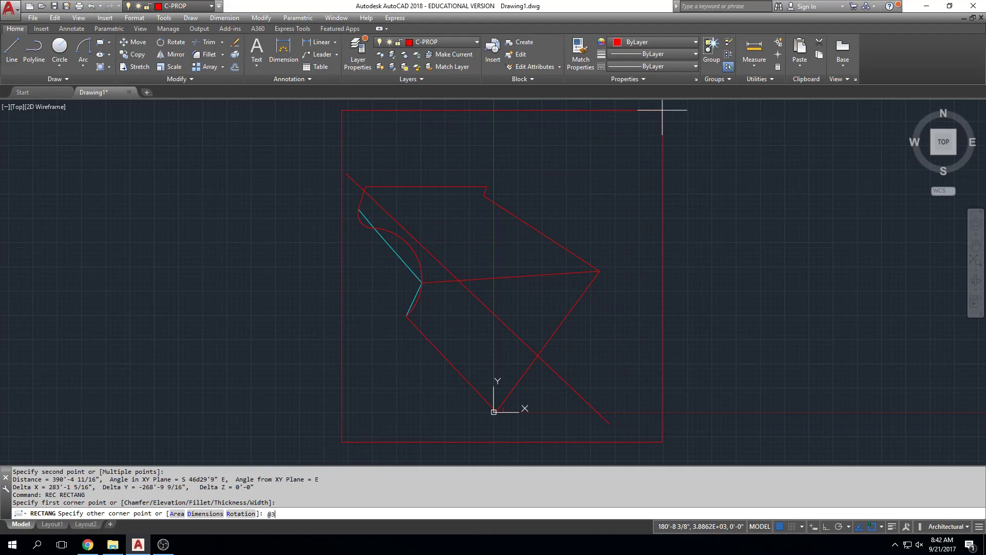
{"action": "type", "text": "30',510"}
{"action": "key", "text": "Return"}
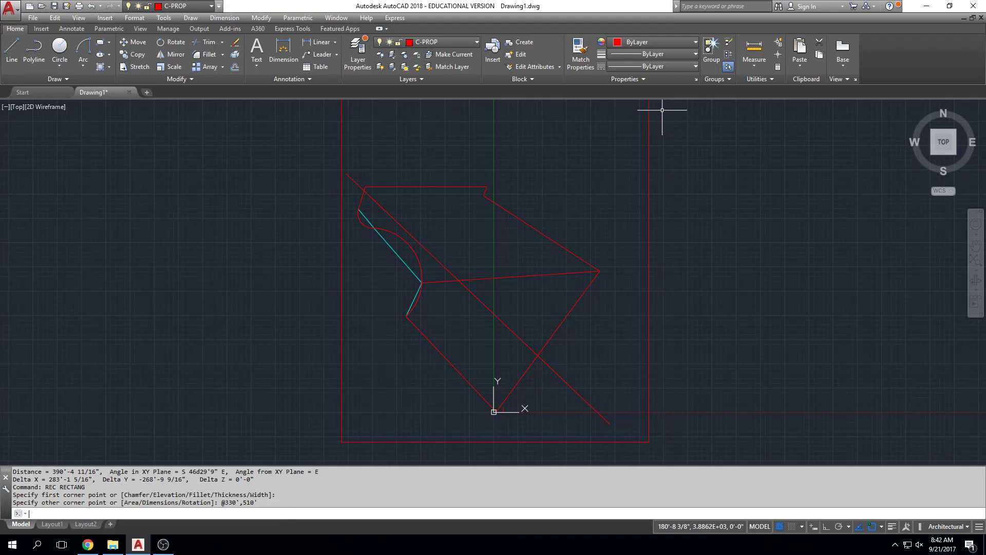
Move the 330' by 510' rectangle south and slightly west so that it frames the property boundary.
{"action": "scroll", "coordinate": [666, 124], "scroll_direction": "down", "scroll_amount": 2}
{"action": "middle_click_drag", "start_coordinate": [662, 191], "coordinate": [665, 260]}
{"action": "key", "text": "Escape"}
{"action": "type", "text": "m"}
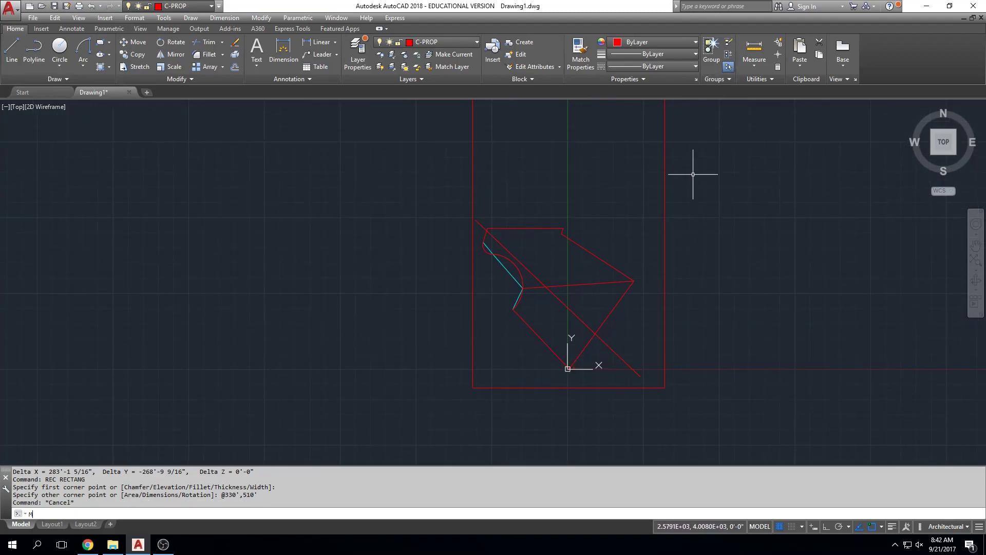
{"action": "key", "text": "space"}
{"action": "left_click", "coordinate": [686, 159]}
{"action": "left_click", "coordinate": [648, 180]}
{"action": "key", "text": "Return"}
{"action": "middle_click_drag", "start_coordinate": [749, 165], "coordinate": [693, 211]}
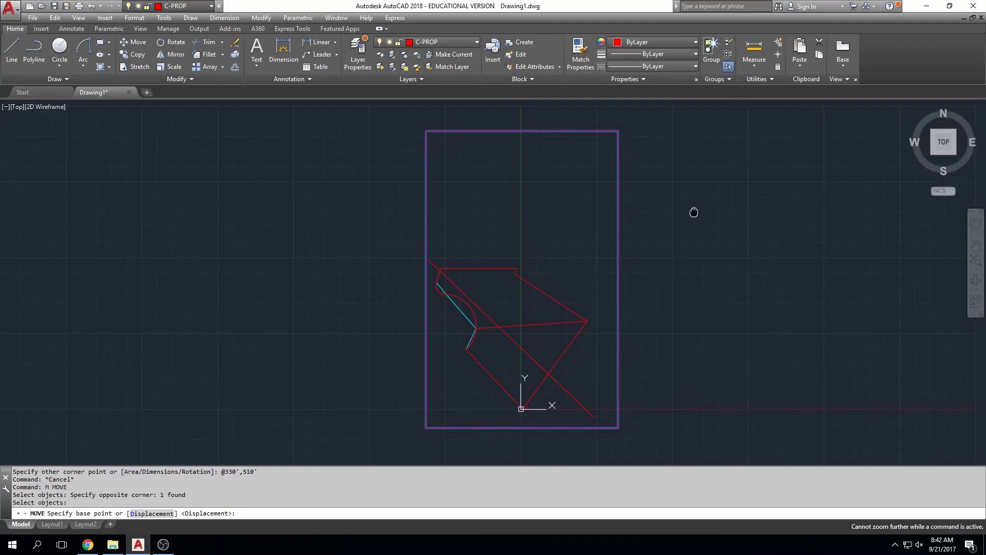
{"action": "left_click", "coordinate": [716, 169]}
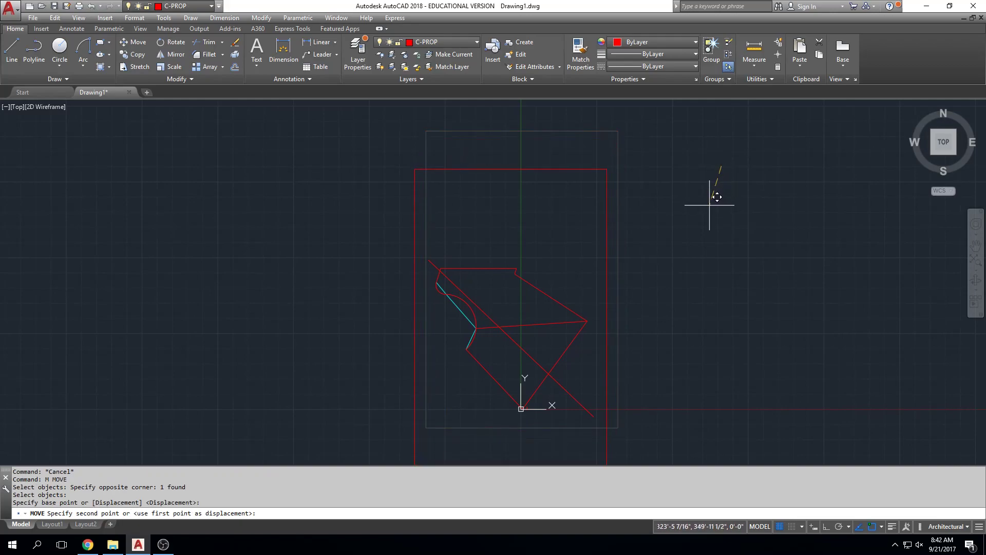
{"action": "middle_click_drag", "start_coordinate": [715, 208], "coordinate": [712, 178]}
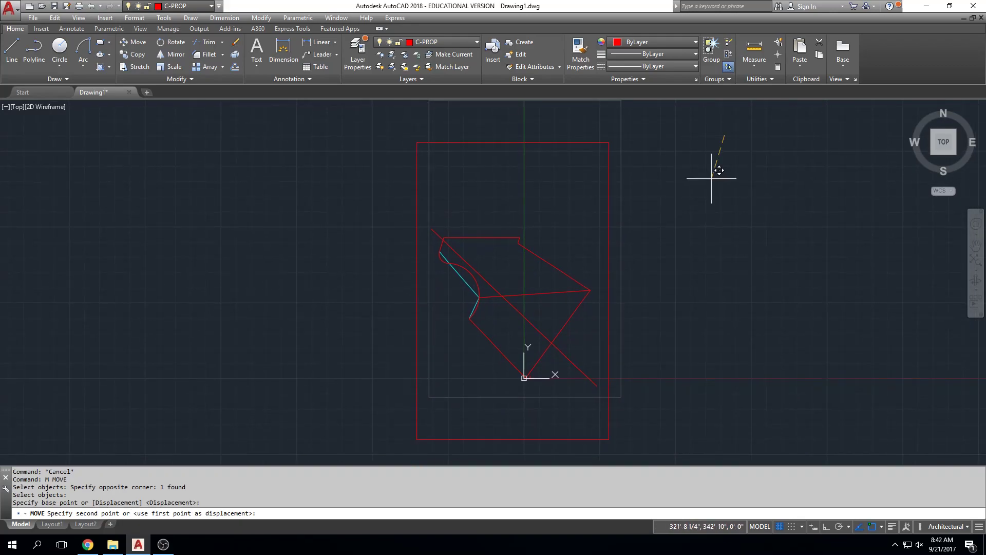
{"action": "left_click", "coordinate": [711, 179]}
Erase the long diagonal line crossing the property.
{"action": "left_click", "coordinate": [572, 364]}
{"action": "key", "text": "Delete"}
{"action": "scroll", "coordinate": [511, 322], "scroll_direction": "up", "scroll_amount": 2}
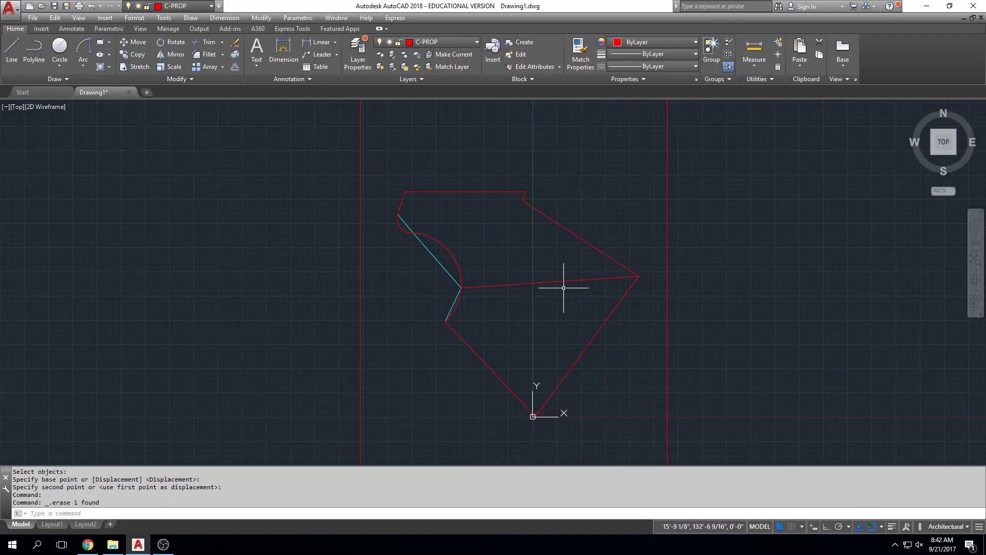
{"action": "scroll", "coordinate": [558, 290], "scroll_direction": "down", "scroll_amount": 4}
{"action": "key", "text": "Escape"}
{"action": "key", "text": "Escape"}
{"action": "key", "text": "Escape"}
Set the global linetype scale factor to 180 and regenerate the drawing.
{"action": "scroll", "coordinate": [568, 282], "scroll_direction": "up", "scroll_amount": 2}
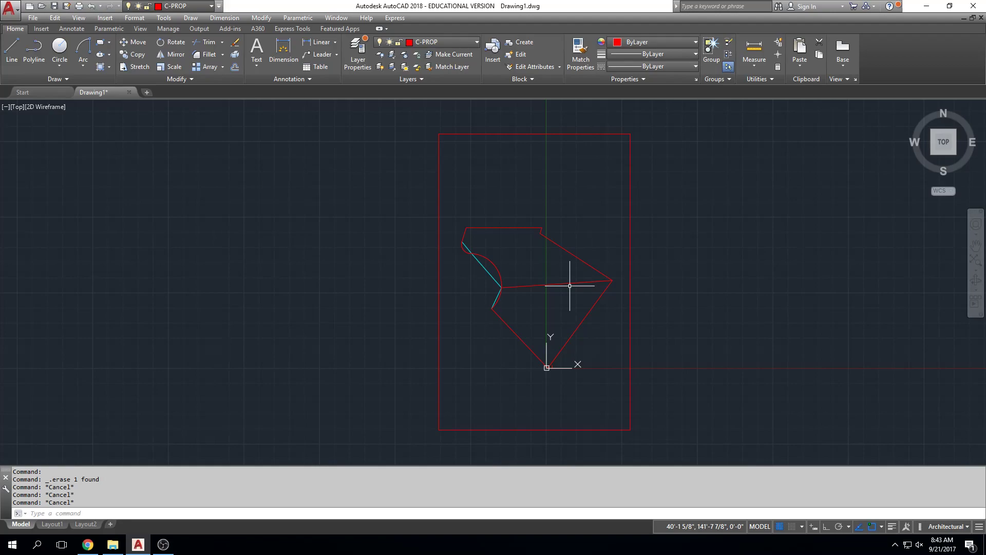
{"action": "type", "text": "LTSCALE"}
{"action": "key", "text": "Return"}
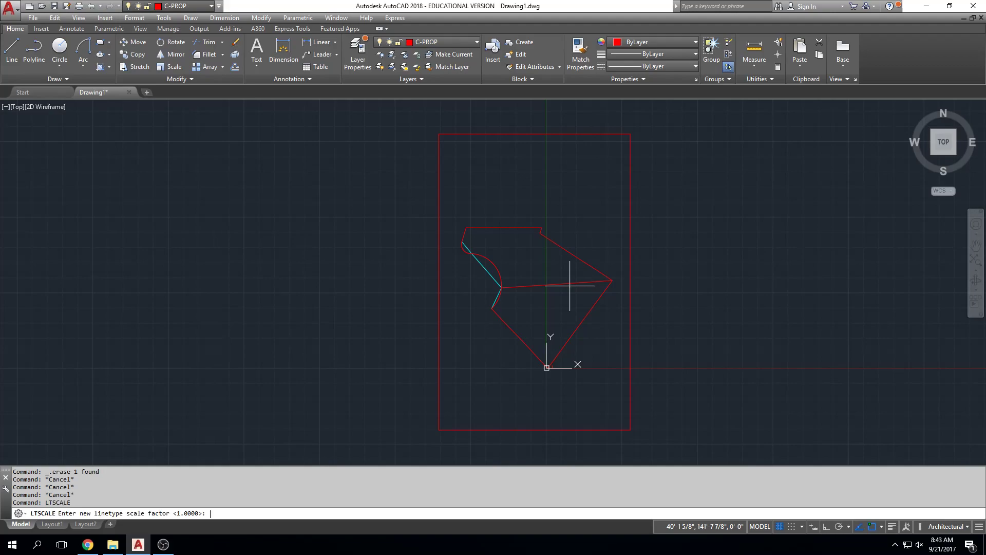
{"action": "type", "text": "180"}
{"action": "key", "text": "Return"}
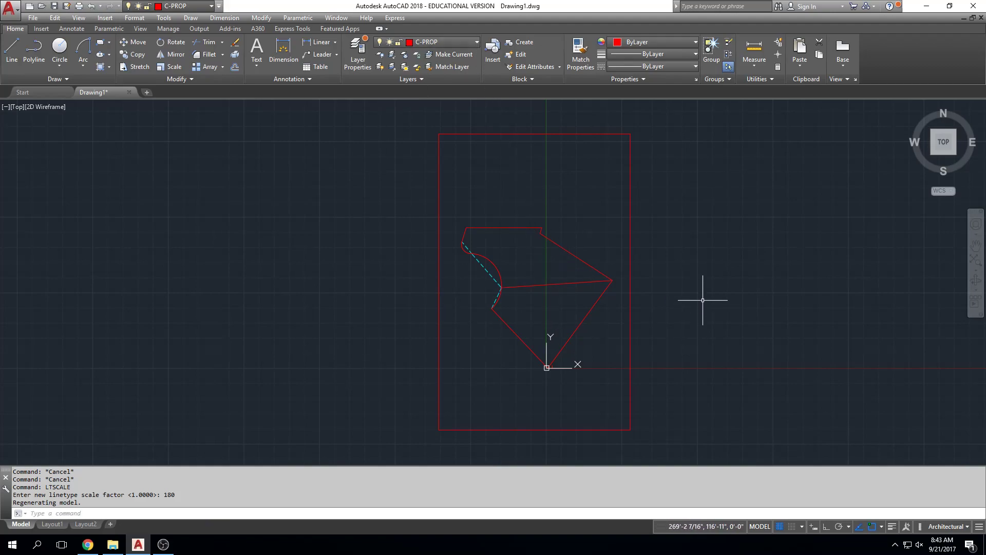
{"action": "scroll", "coordinate": [656, 326], "scroll_direction": "up", "scroll_amount": 1}
{"action": "middle_click", "coordinate": [535, 301]}
{"action": "middle_click", "coordinate": [535, 302]}
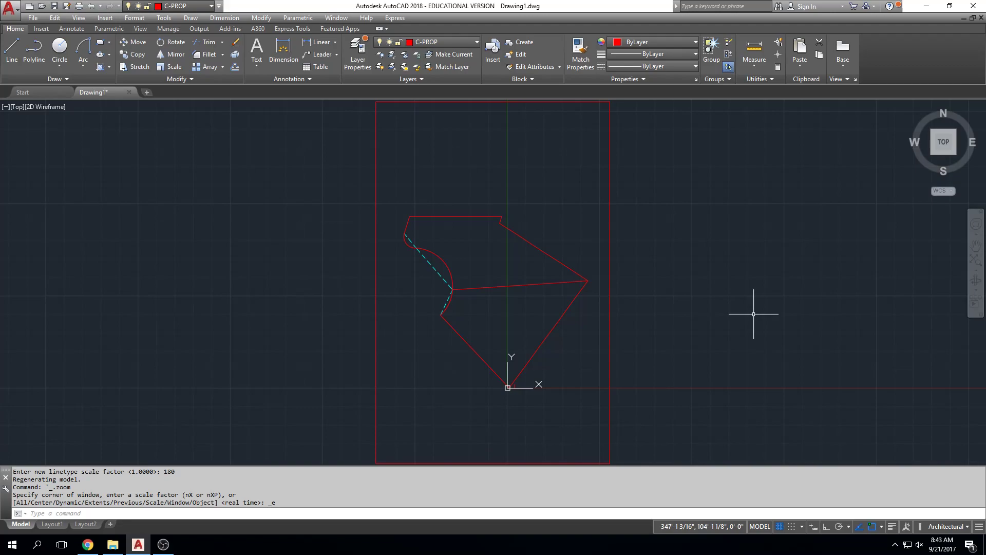
{"action": "type", "text": "regen"}
{"action": "key", "text": "Return"}
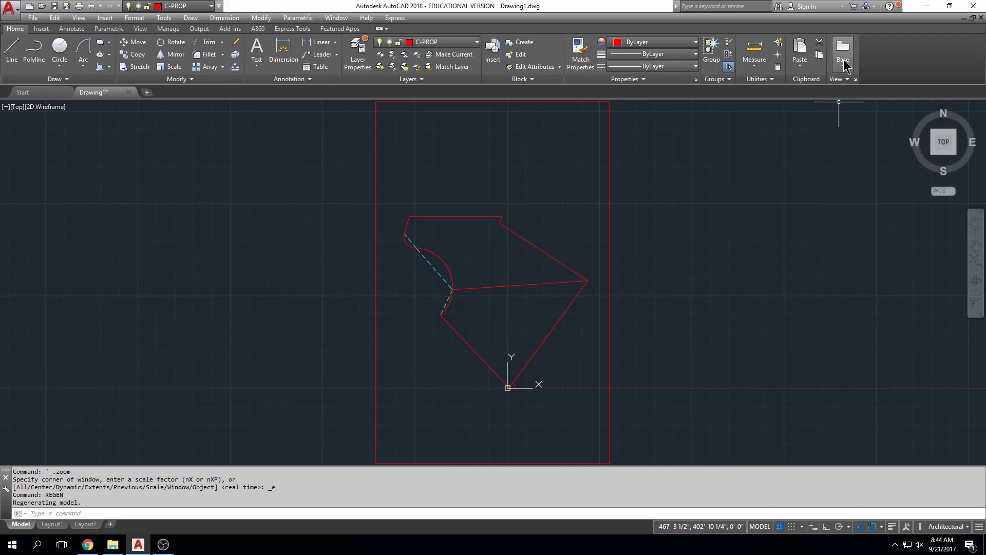
Start a plot of the model with the Adobe PDF printer and 11 x 17 paper.
{"action": "scroll", "coordinate": [591, 282], "scroll_direction": "down", "scroll_amount": 2}
{"action": "mouse_move", "coordinate": [639, 282]}
{"action": "middle_mouse_down"}
{"action": "mouse_move", "coordinate": [626, 257]}
{"action": "mouse_move", "coordinate": [586, 246]}
{"action": "middle_mouse_up"}
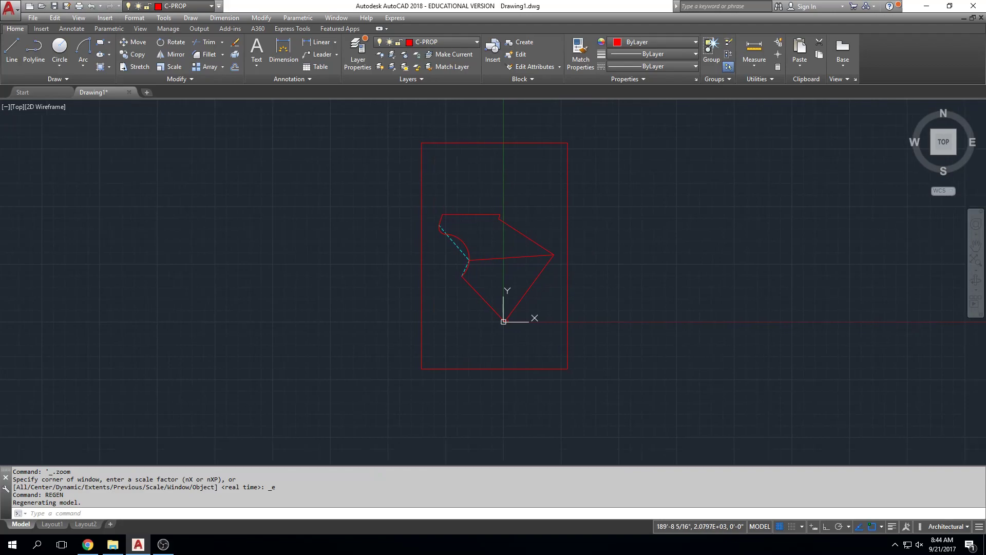
{"action": "key", "text": "ctrl+p"}
{"action": "left_click", "coordinate": [464, 196]}
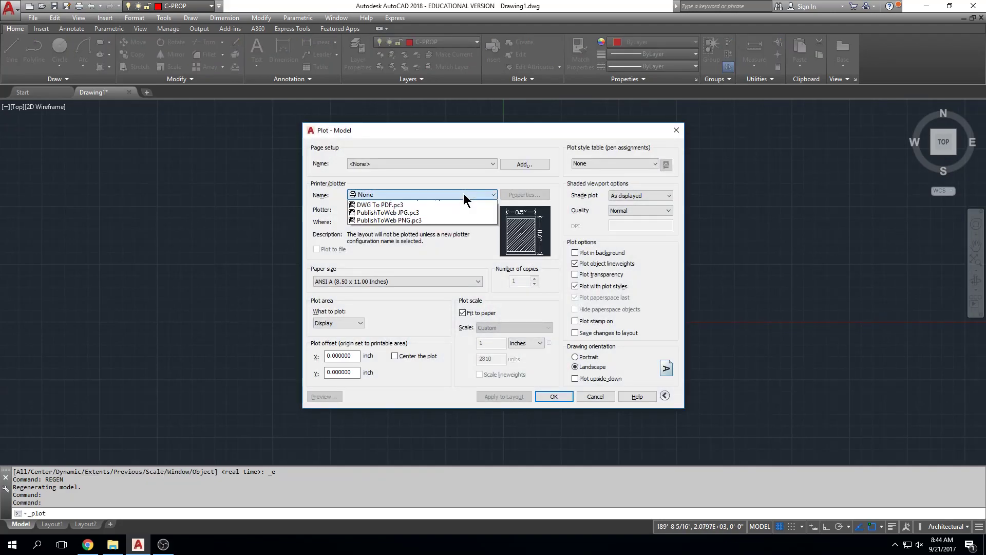
{"action": "left_click", "coordinate": [463, 220]}
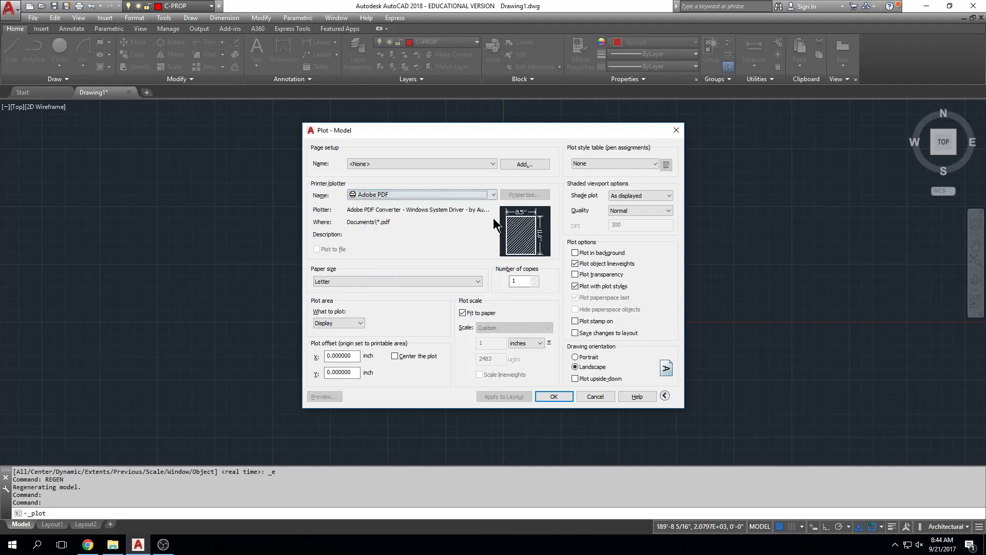
{"action": "left_click", "coordinate": [467, 282]}
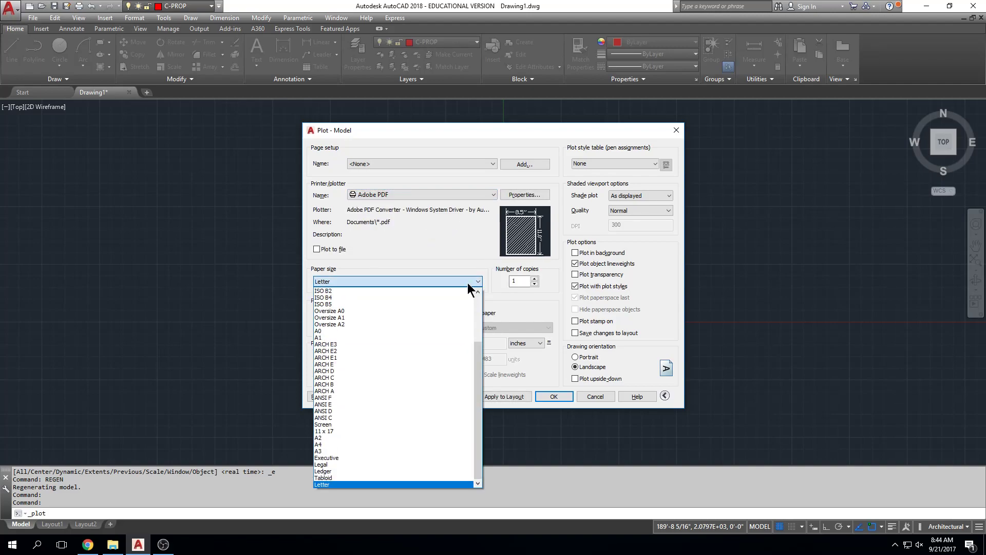
{"action": "left_click", "coordinate": [431, 431]}
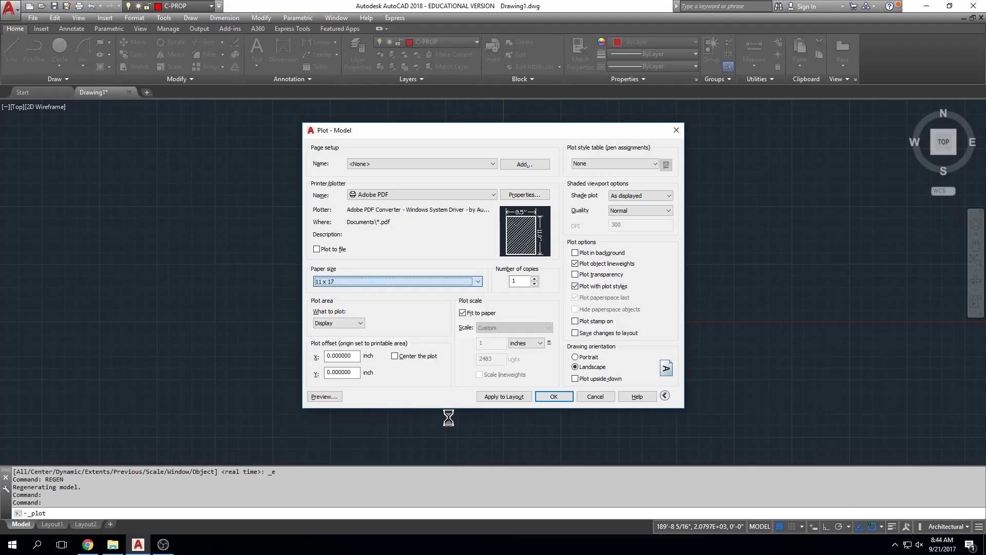
Define the plot area as a window from the rectangle's upper-left to lower-right corner and center the plot.
{"action": "left_click", "coordinate": [361, 323]}
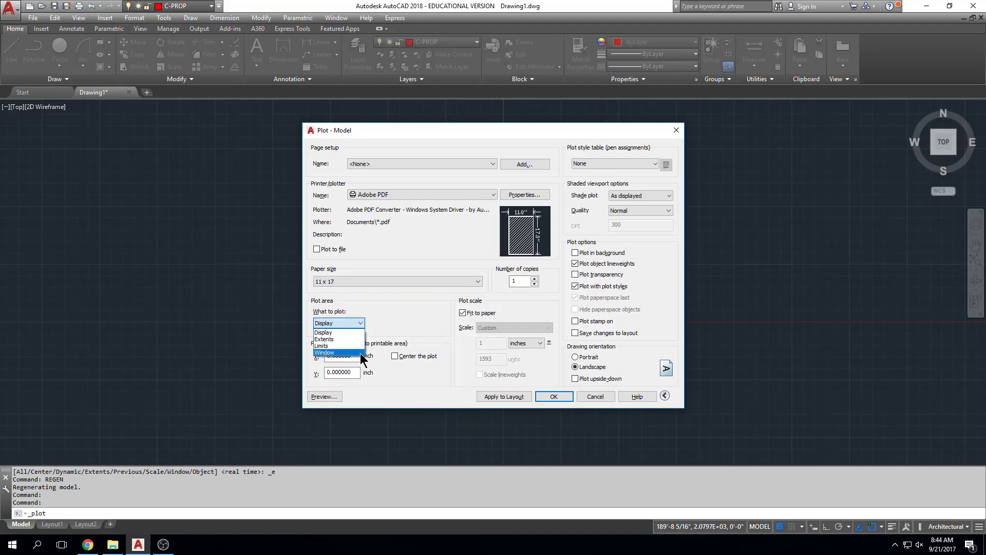
{"action": "left_click", "coordinate": [339, 352]}
{"action": "left_click", "coordinate": [422, 142]}
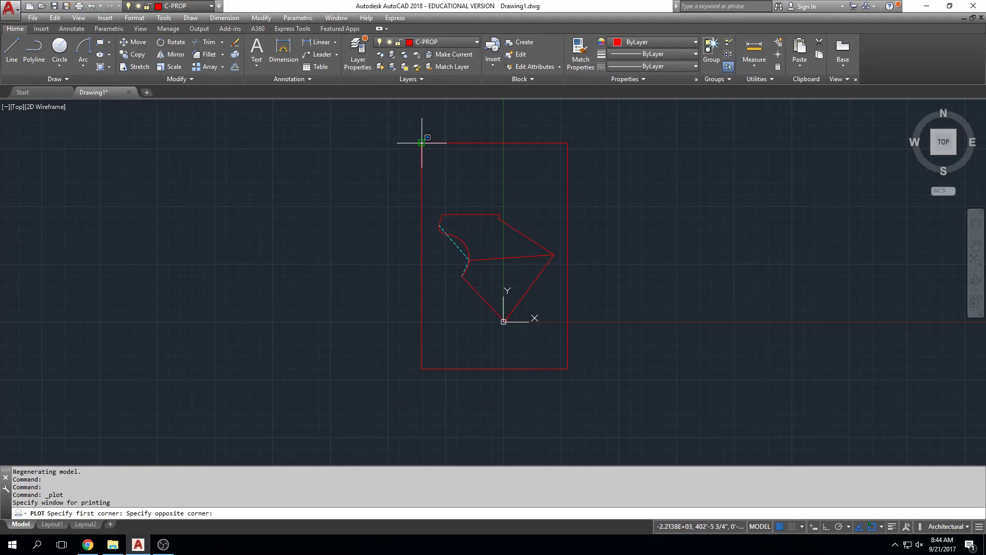
{"action": "left_click", "coordinate": [567, 368]}
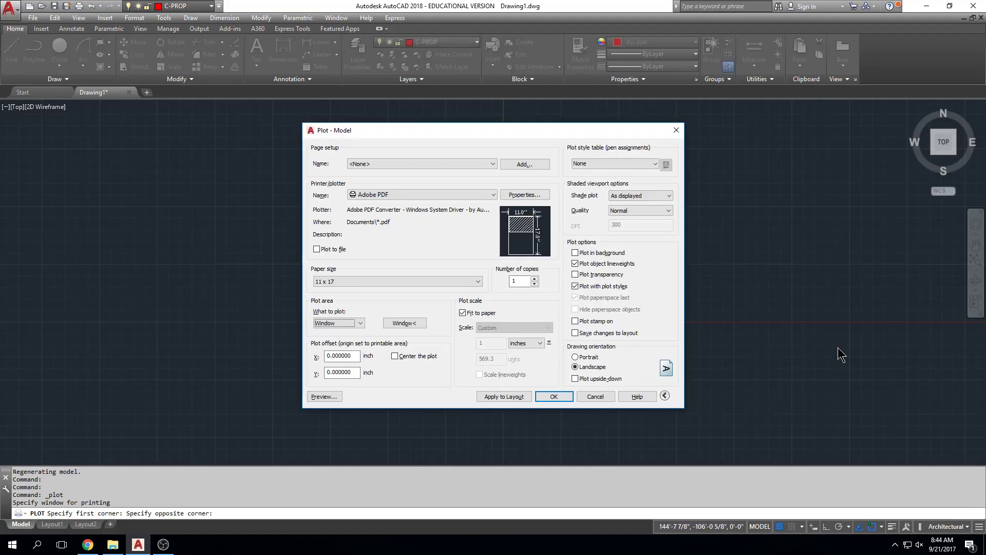
{"action": "left_click", "coordinate": [398, 356]}
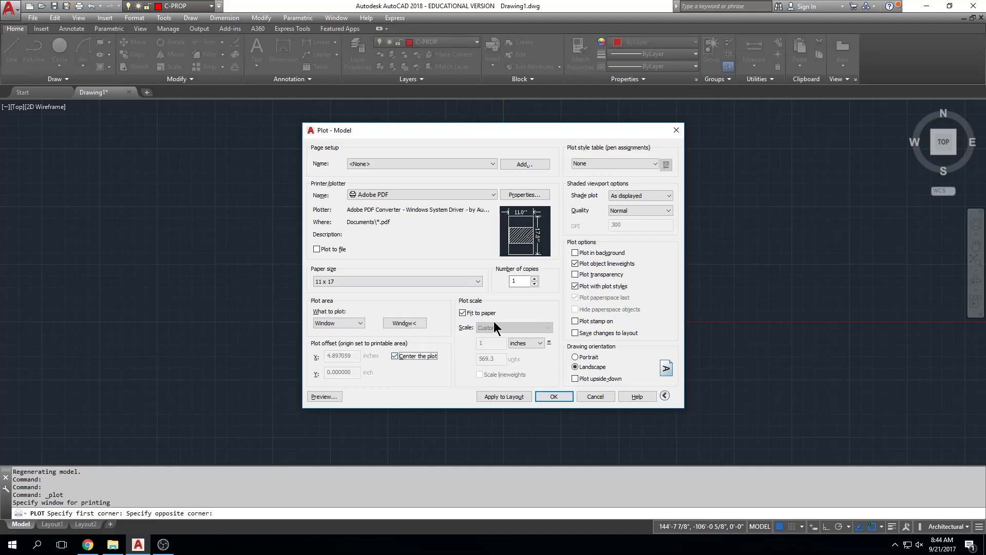
Assign the LASERJET.CTB plot style table to all layouts and set the drawing orientation to Portrait.
{"action": "left_click", "coordinate": [646, 165]}
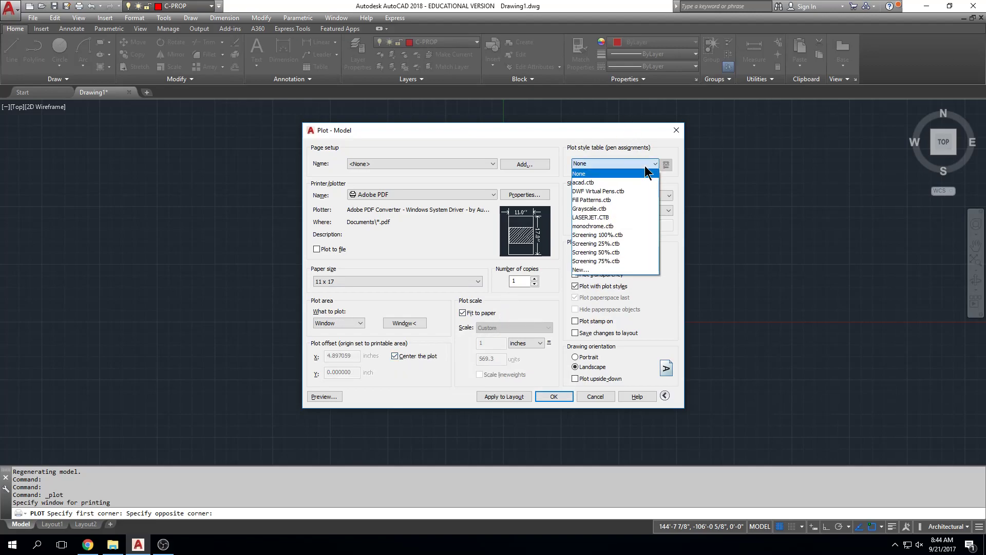
{"action": "left_click", "coordinate": [633, 218]}
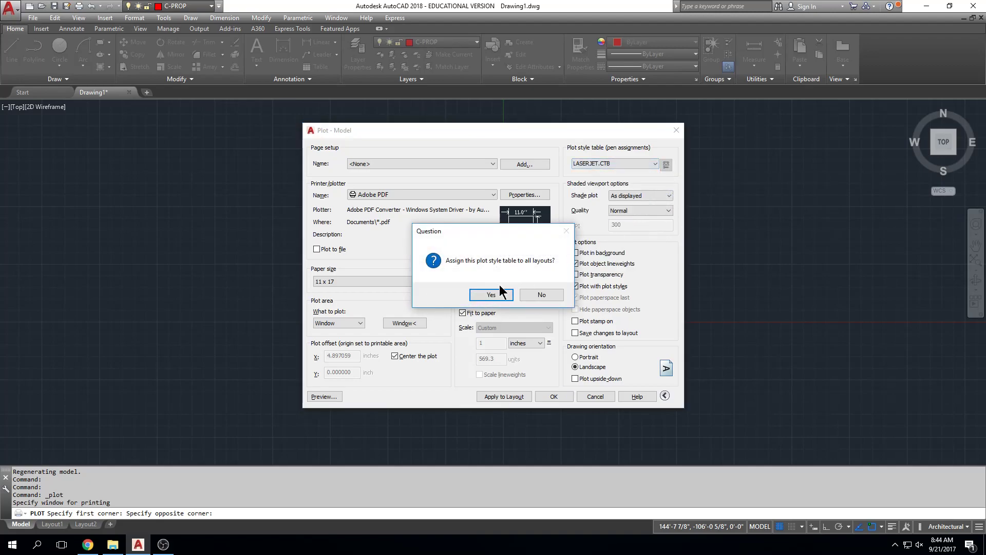
{"action": "left_click", "coordinate": [492, 295]}
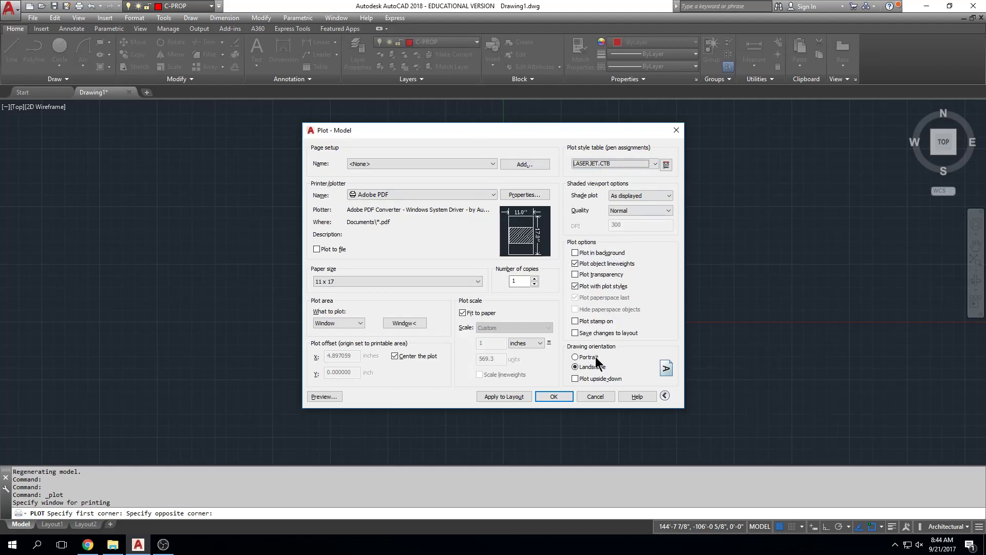
{"action": "left_click", "coordinate": [576, 356]}
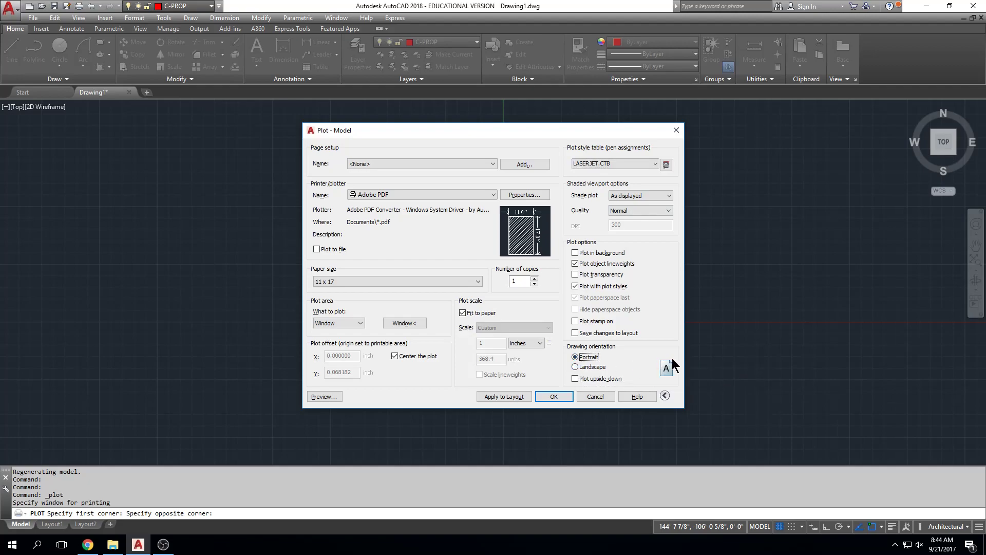
Turn off Fit to paper and set a custom plot scale of 1 inch = 360 units.
{"action": "left_click", "coordinate": [463, 313]}
{"action": "left_click", "coordinate": [548, 328]}
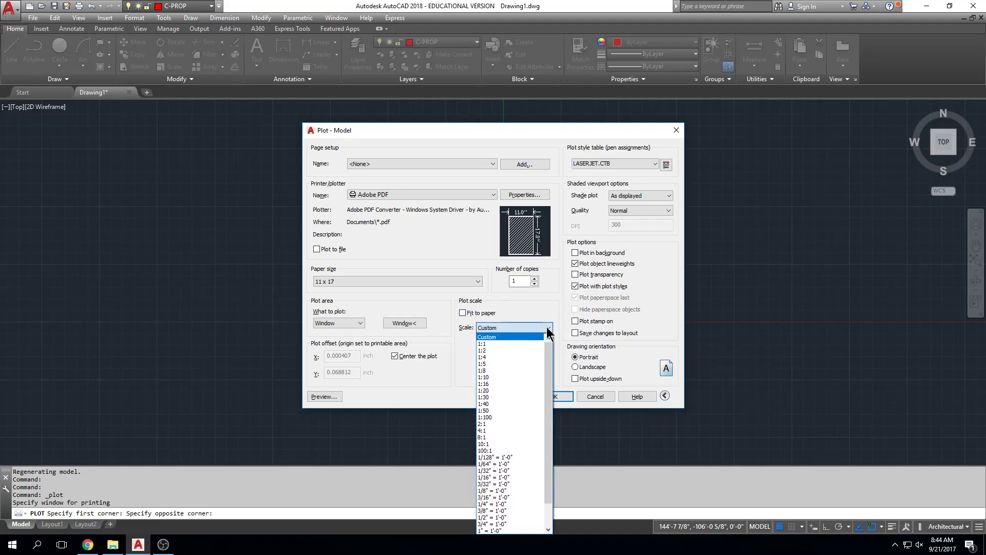
{"action": "scroll", "coordinate": [514, 390], "scroll_direction": "down", "scroll_amount": 2}
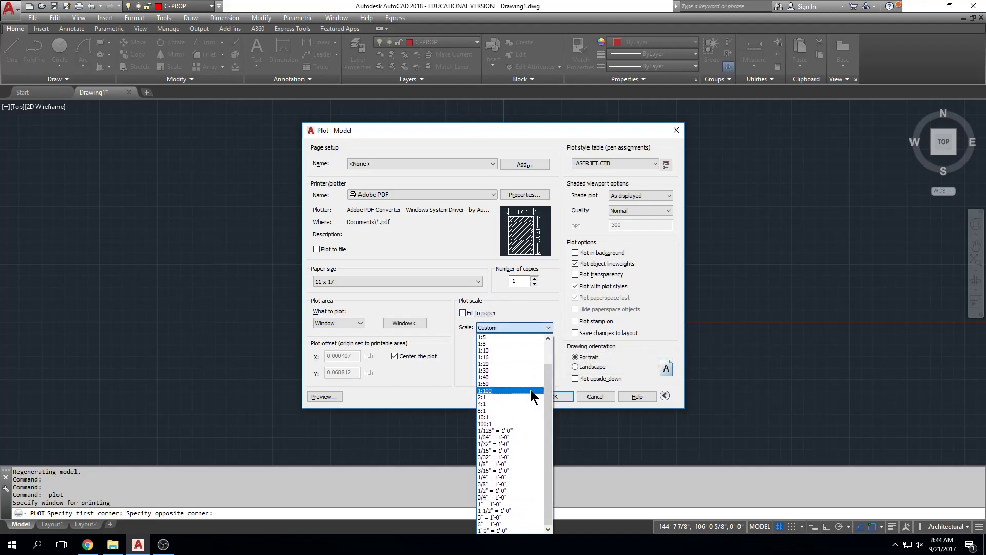
{"action": "scroll", "coordinate": [511, 515], "scroll_direction": "up", "scroll_amount": 2}
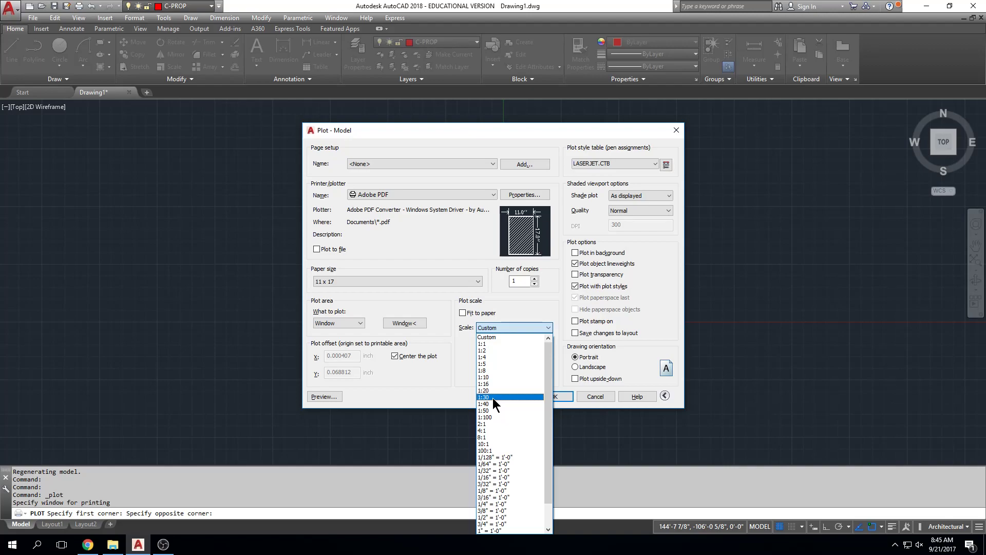
{"action": "left_click", "coordinate": [516, 301]}
{"action": "left_click", "coordinate": [510, 328]}
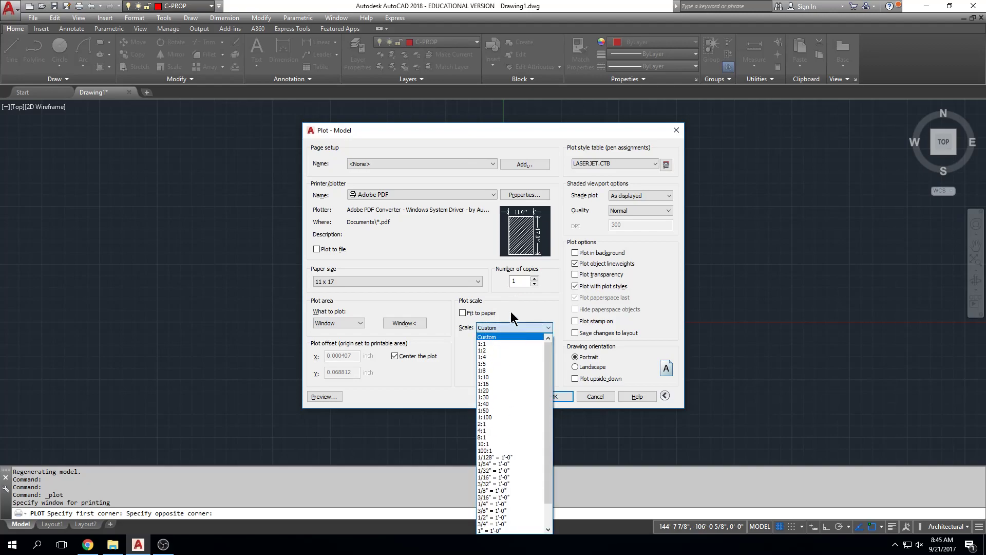
{"action": "mouse_move", "coordinate": [547, 368]}
{"action": "left_mouse_down"}
{"action": "mouse_move", "coordinate": [560, 434]}
{"action": "mouse_move", "coordinate": [554, 462]}
{"action": "mouse_move", "coordinate": [550, 349]}
{"action": "left_mouse_up"}
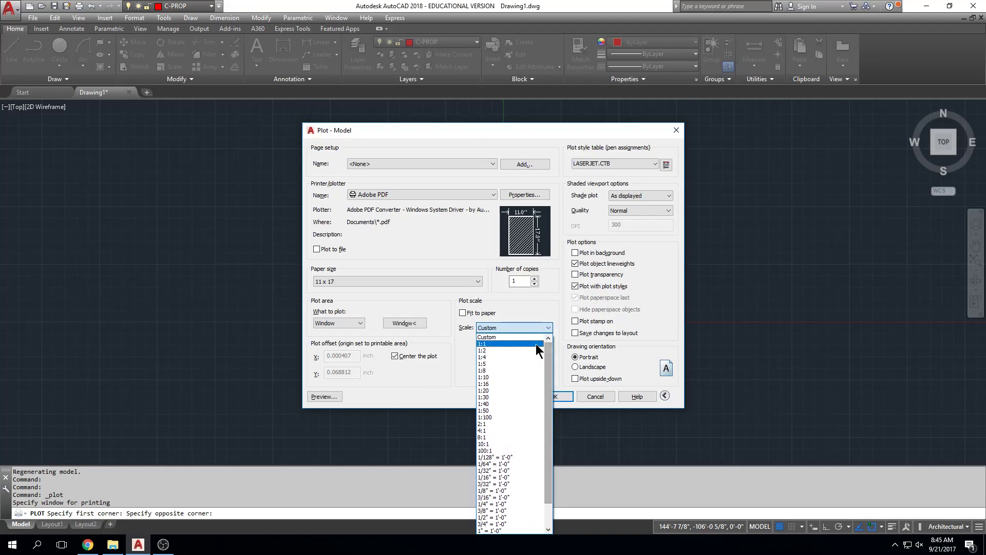
{"action": "left_click", "coordinate": [485, 338]}
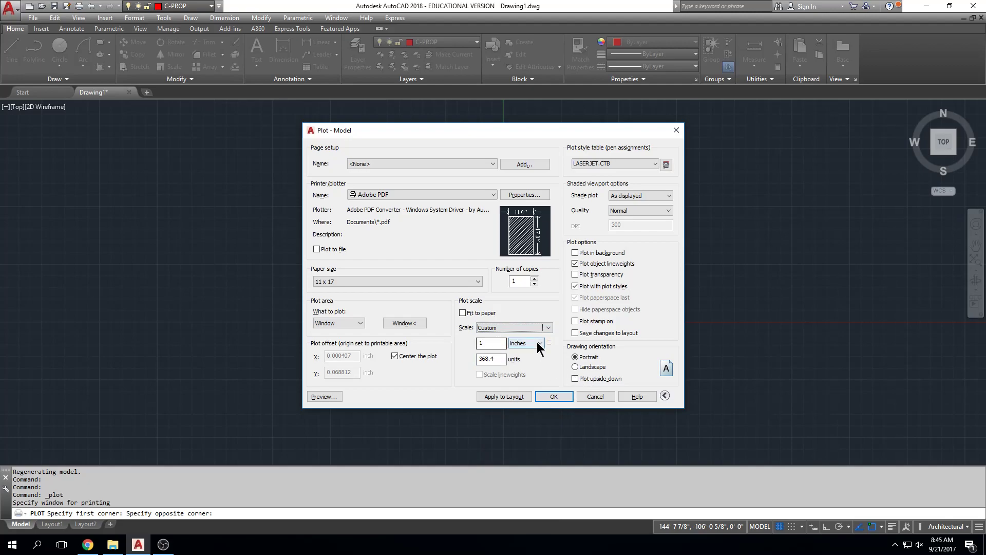
{"action": "key", "text": "BackSpace"}
Redefine the plot window from the rectangle's upper-left corner to its lower-right corner.
{"action": "left_click", "coordinate": [405, 323]}
{"action": "left_click", "coordinate": [421, 143]}
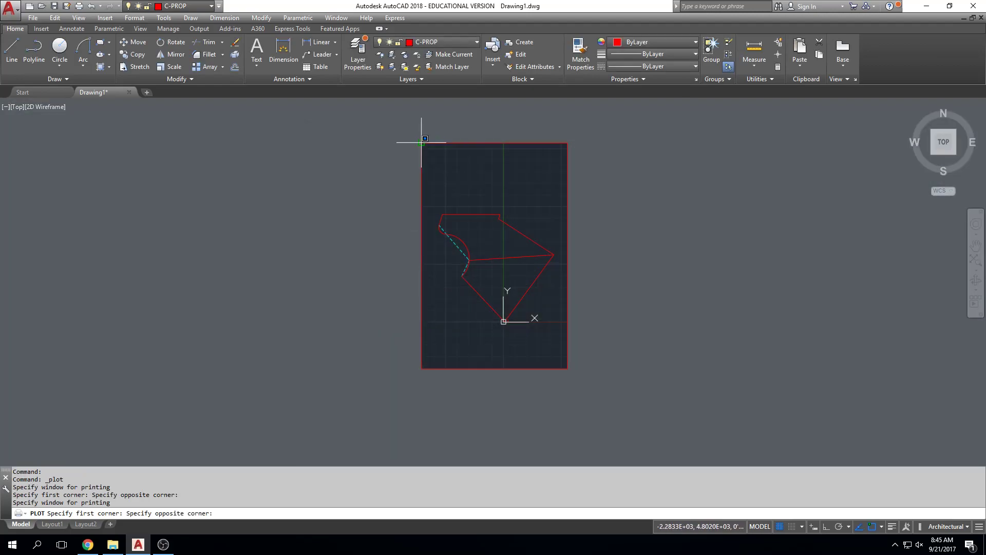
{"action": "left_click", "coordinate": [568, 368]}
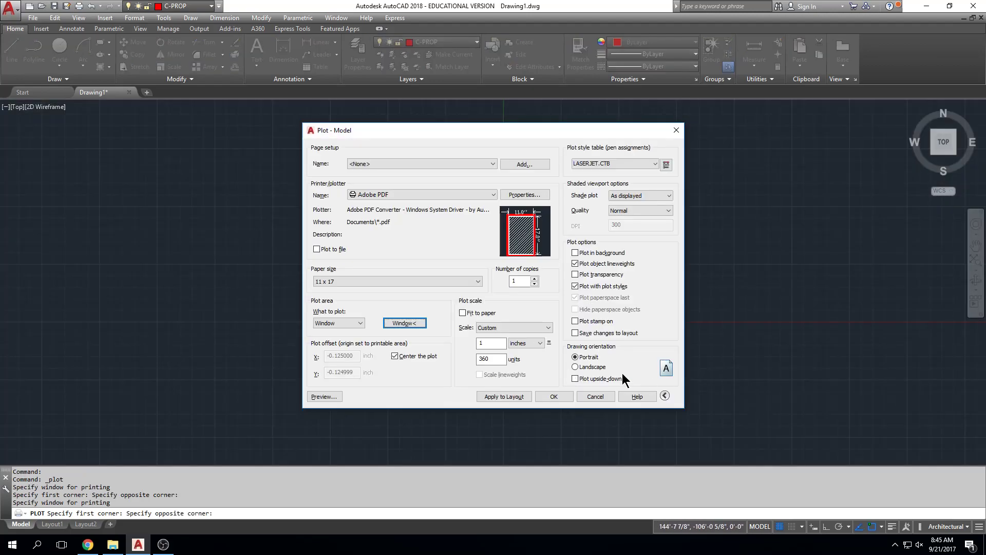
Switch Fit to paper on and off again, then re-enter the custom scale of 1 inch = 360 units.
{"action": "left_click", "coordinate": [464, 312]}
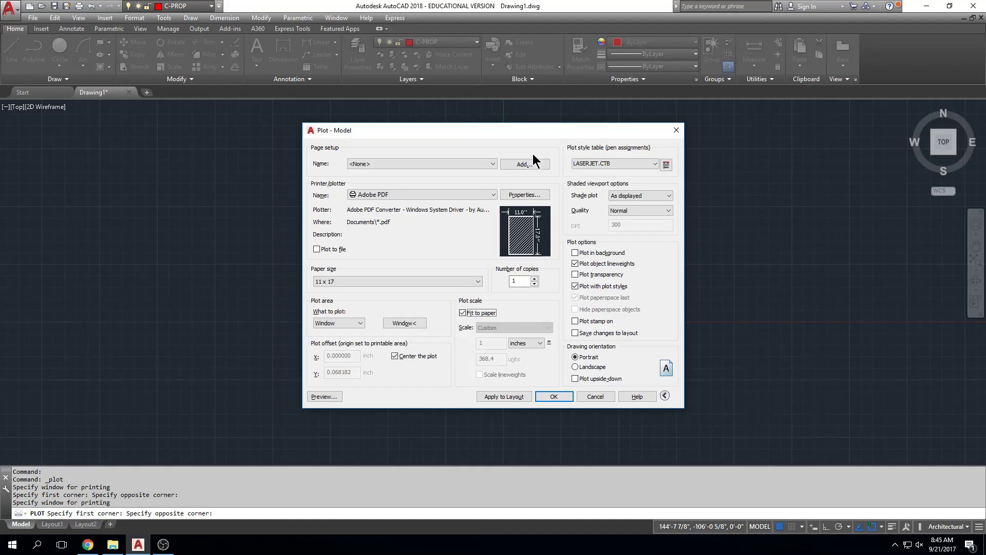
{"action": "left_click", "coordinate": [464, 313]}
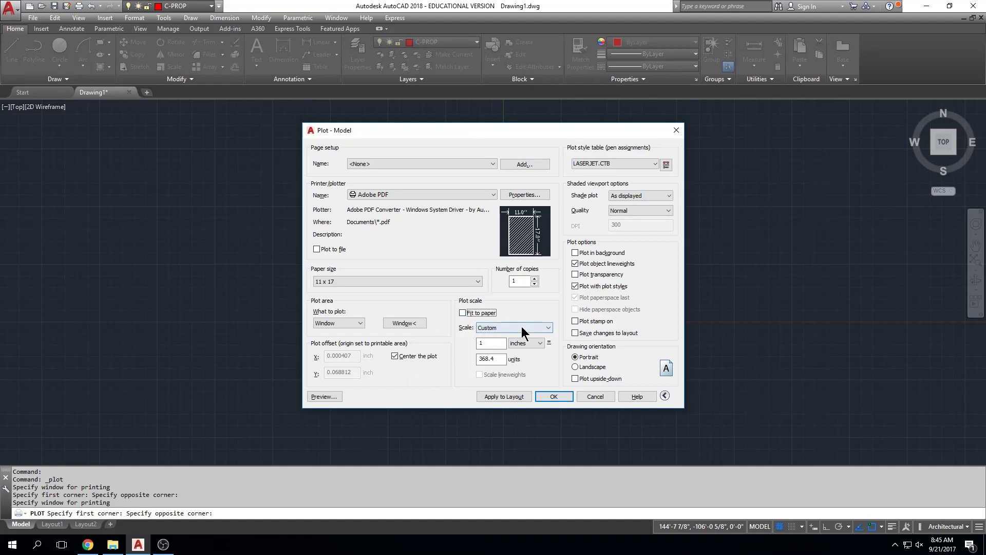
{"action": "left_click", "coordinate": [525, 327]}
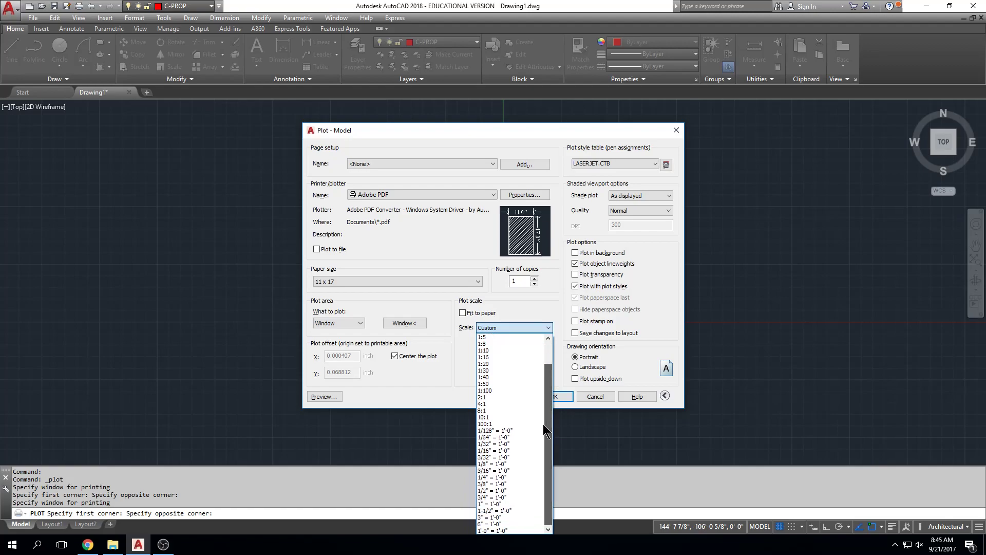
{"action": "left_click", "coordinate": [516, 337]}
{"action": "left_click_drag", "start_coordinate": [497, 354], "coordinate": [465, 360]}
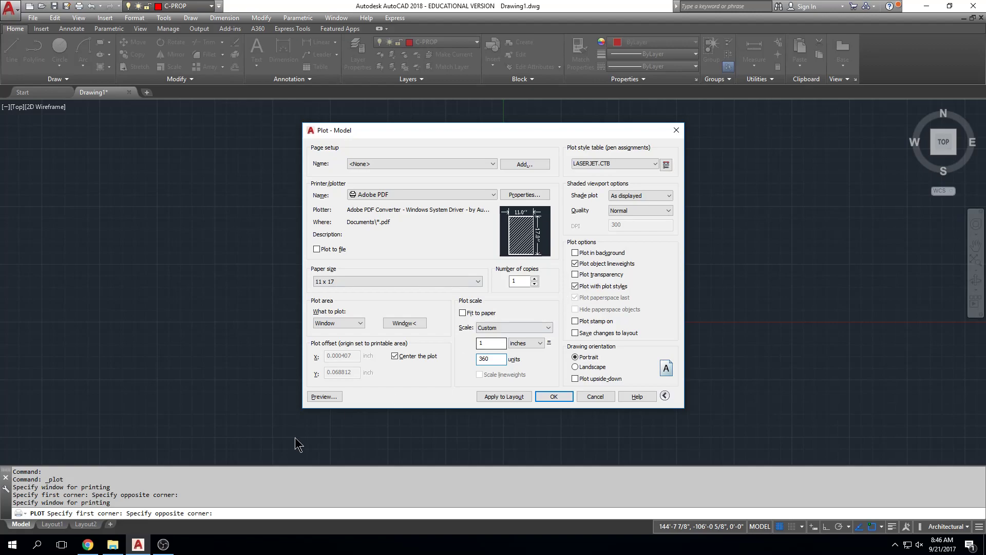
Preview the plot and examine the area around the boundary's lowest corner up close.
{"action": "left_click", "coordinate": [324, 397]}
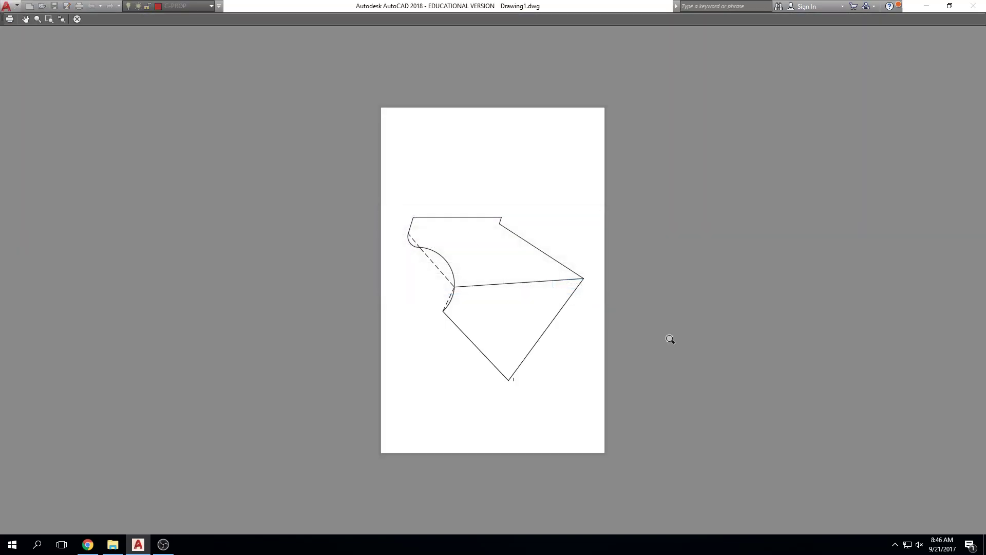
{"action": "left_click_drag", "start_coordinate": [511, 399], "coordinate": [513, 282]}
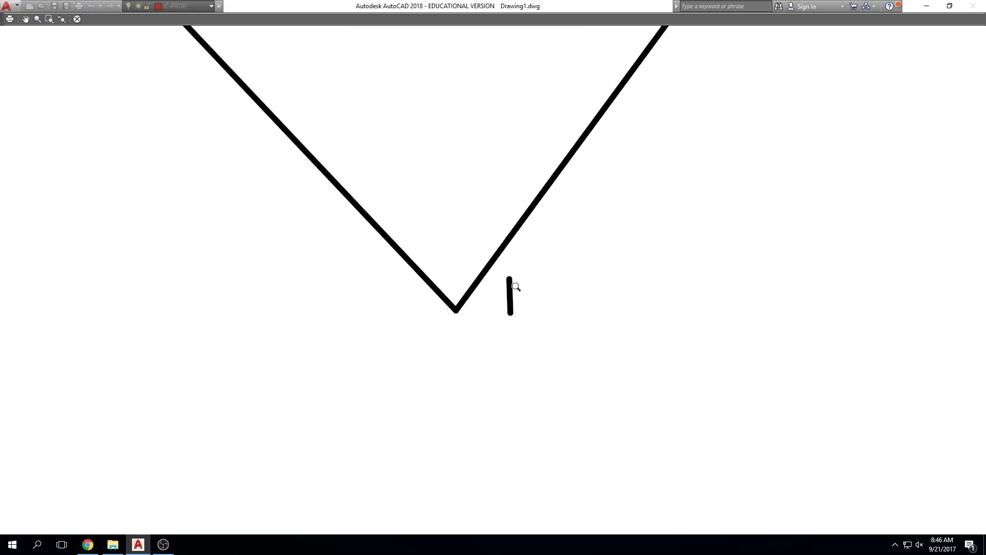
{"action": "scroll", "coordinate": [489, 261], "scroll_direction": "down", "scroll_amount": 10}
{"action": "middle_click_drag", "start_coordinate": [492, 251], "coordinate": [509, 313]}
{"action": "key", "text": "Escape"}
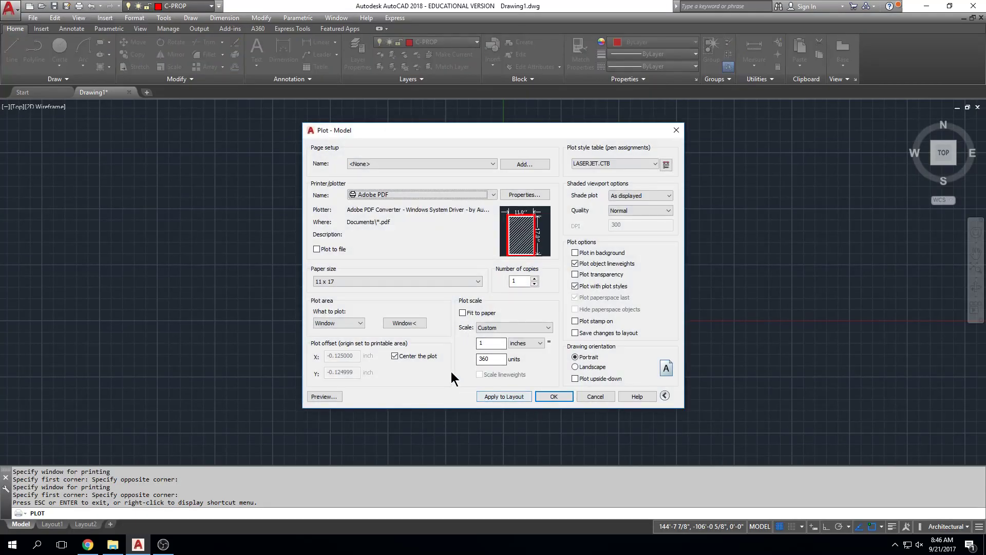
Turn off plot centering and preview the plot.
{"action": "left_click", "coordinate": [395, 356]}
{"action": "left_click", "coordinate": [325, 397]}
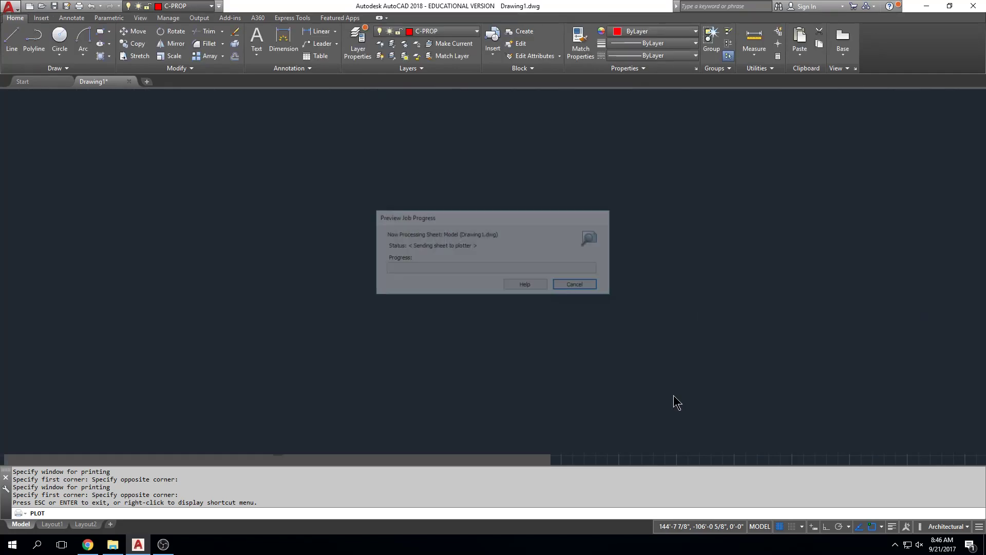
{"action": "key", "text": "Escape"}
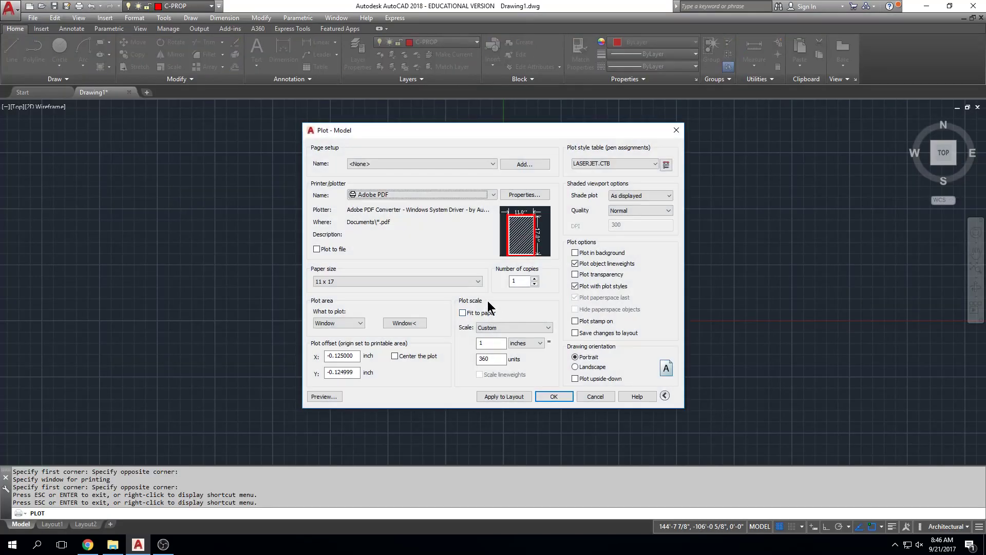
Scale the plot to fit the paper, turn plot centering back on, and preview both changes.
{"action": "left_click", "coordinate": [463, 313]}
{"action": "left_click", "coordinate": [324, 397]}
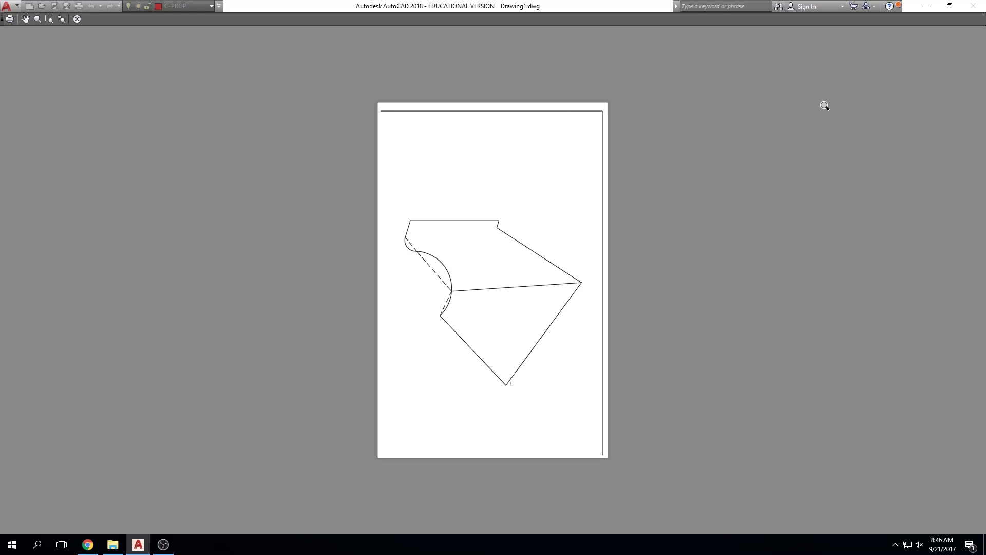
{"action": "key", "text": "Escape"}
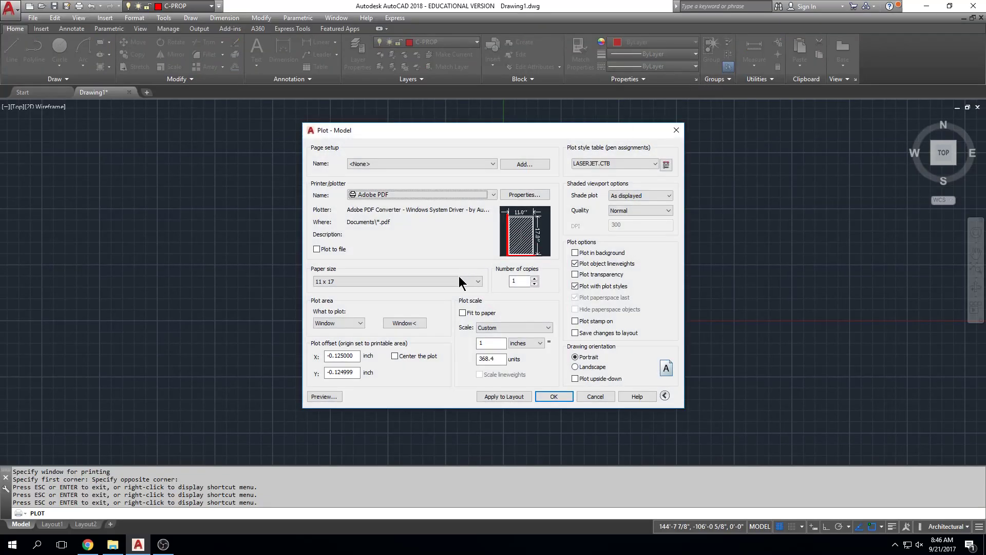
{"action": "left_click", "coordinate": [395, 356]}
{"action": "left_click", "coordinate": [323, 397]}
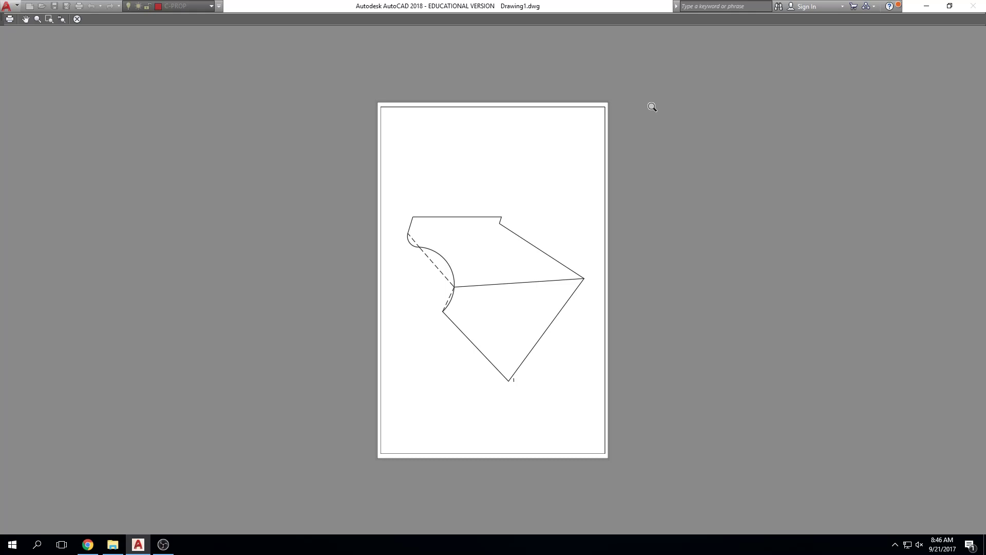
{"action": "key", "text": "Escape"}
Turn off Fit to paper, set the custom scale to 1 inch = 360 units, and check the plot preview.
{"action": "left_click", "coordinate": [462, 312]}
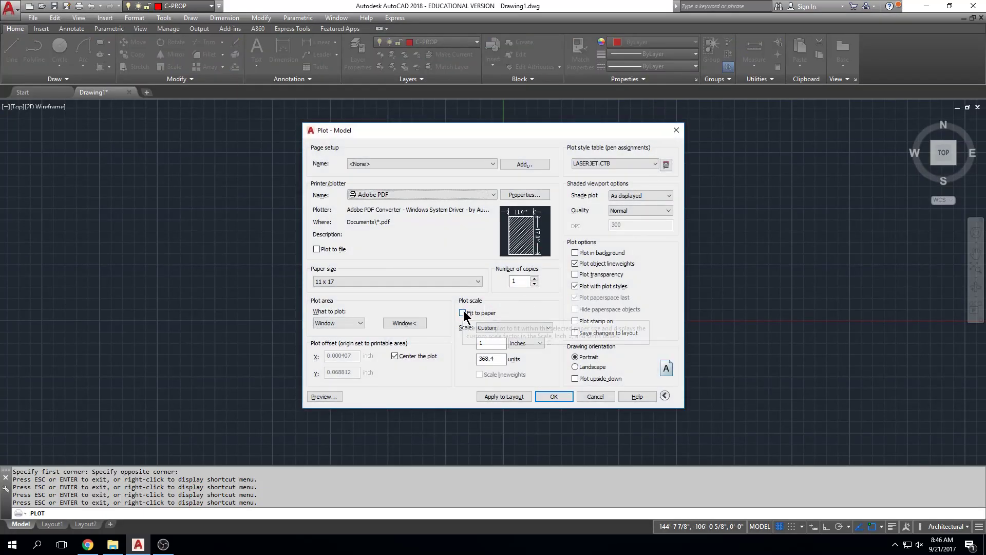
{"action": "left_click", "coordinate": [490, 359]}
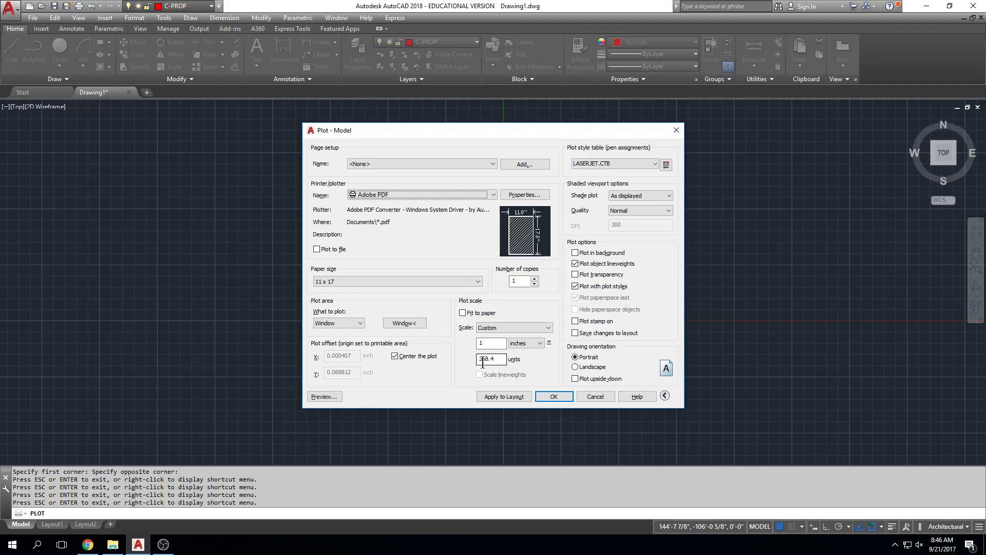
{"action": "double_click", "coordinate": [490, 359]}
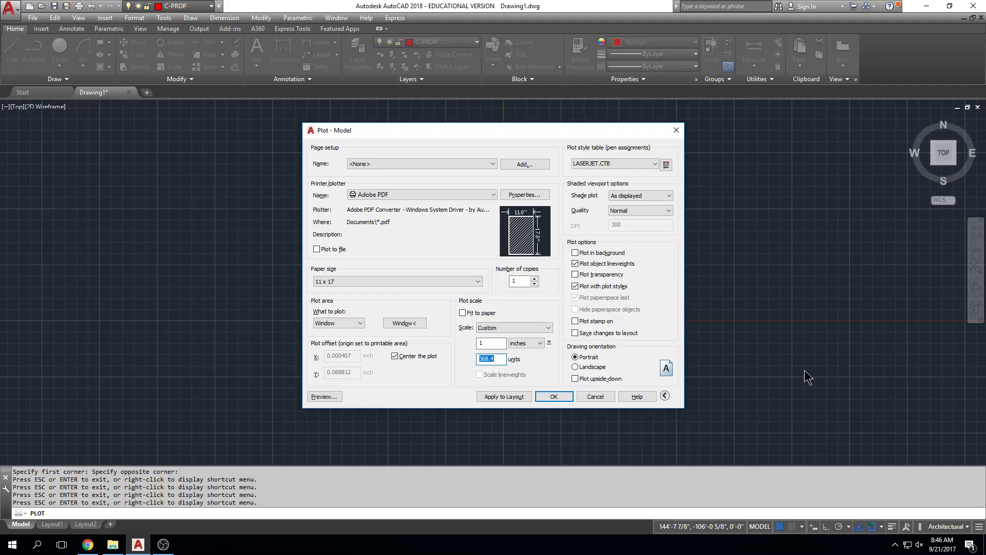
{"action": "type", "text": "360"}
{"action": "left_click", "coordinate": [324, 397]}
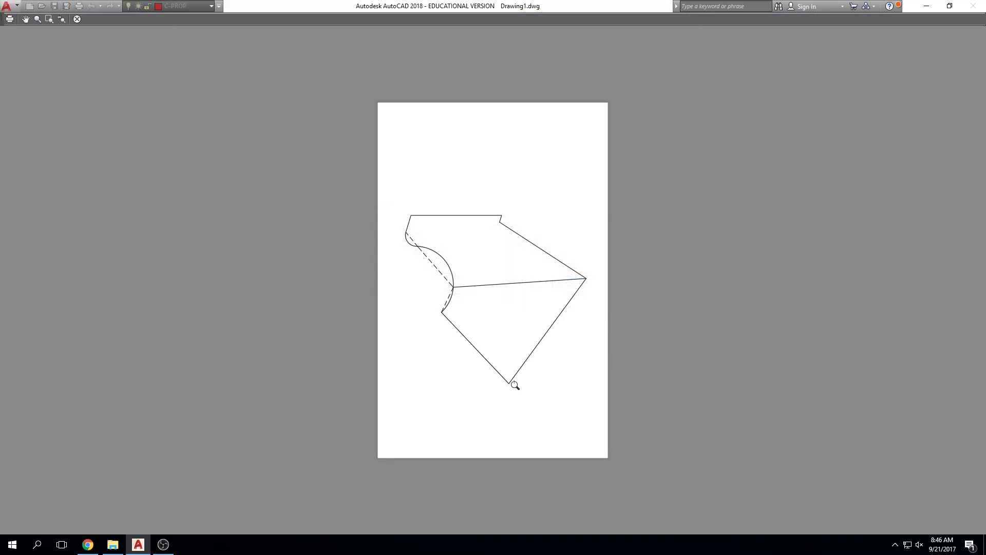
{"action": "scroll", "coordinate": [517, 384], "scroll_direction": "up", "scroll_amount": 8}
{"action": "scroll", "coordinate": [550, 308], "scroll_direction": "down", "scroll_amount": 8}
{"action": "key", "text": "Escape"}
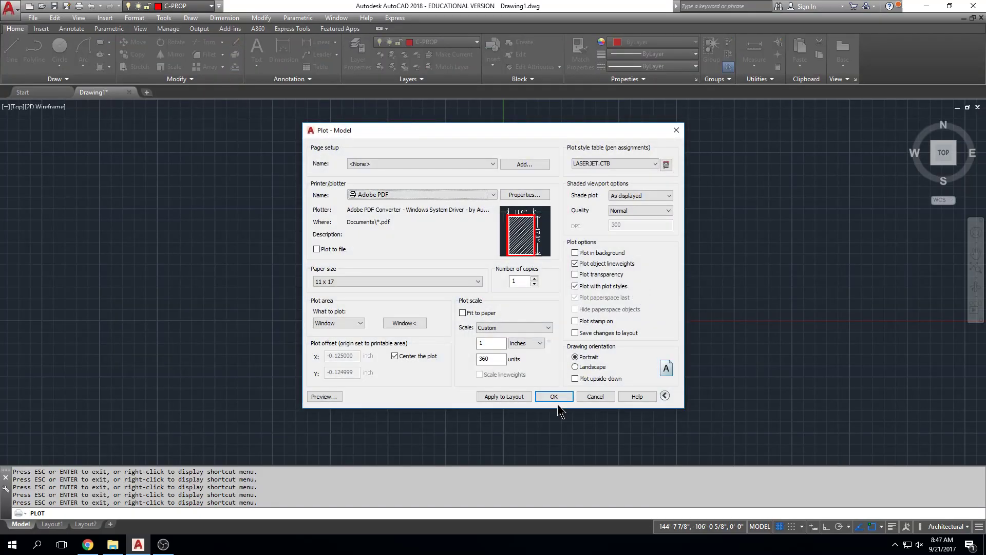
Plot the drawing and save the PDF as DRAWING WITH CURVES in the Desktop's autocad project folder.
{"action": "left_click", "coordinate": [557, 400]}
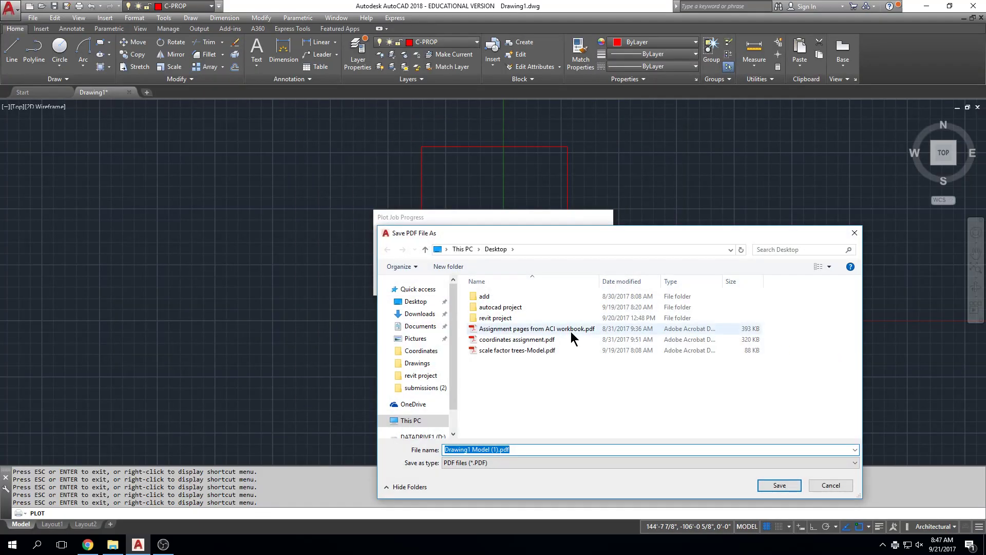
{"action": "left_click", "coordinate": [415, 302]}
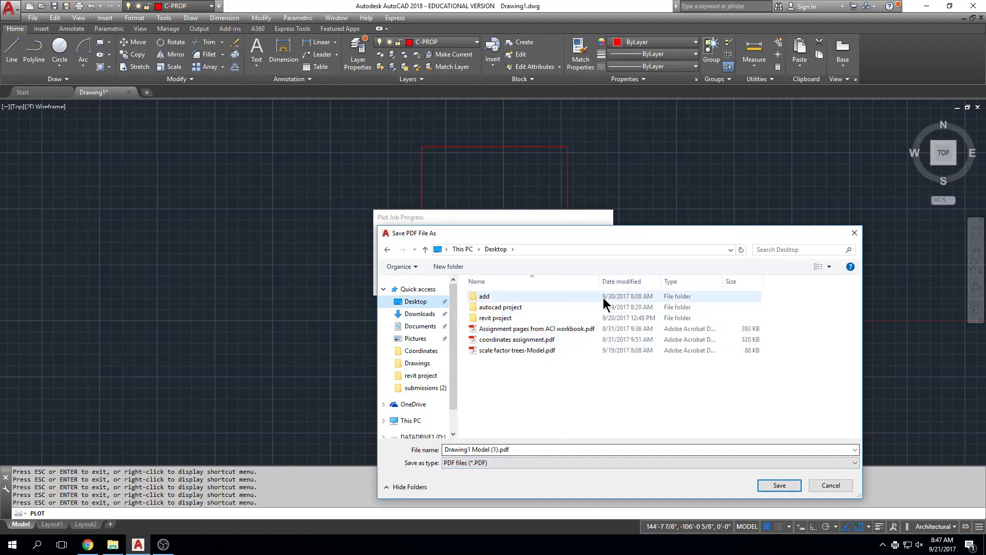
{"action": "left_click_drag", "start_coordinate": [614, 240], "coordinate": [531, 114]}
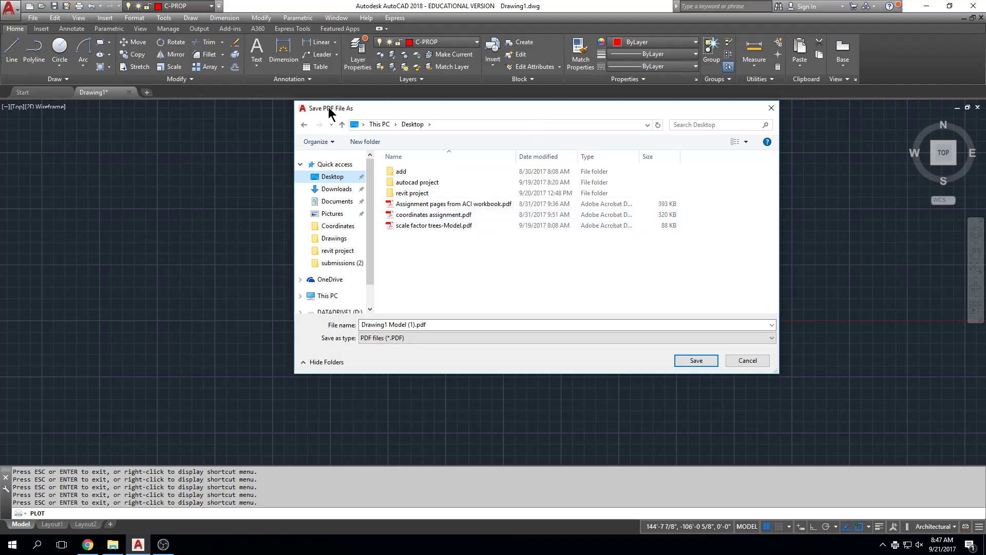
{"action": "double_click", "coordinate": [437, 183]}
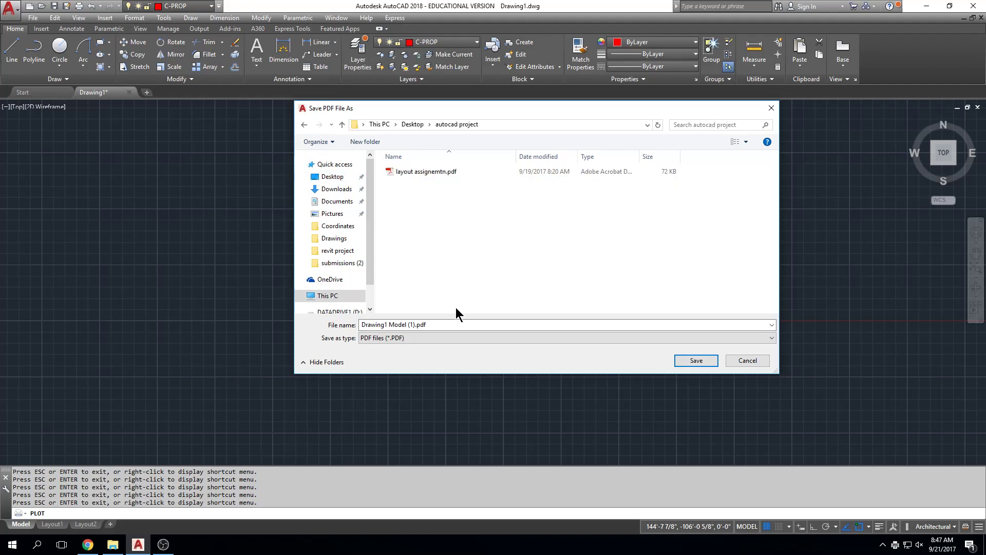
{"action": "left_click", "coordinate": [460, 322]}
{"action": "type", "text": "DRAWING"}
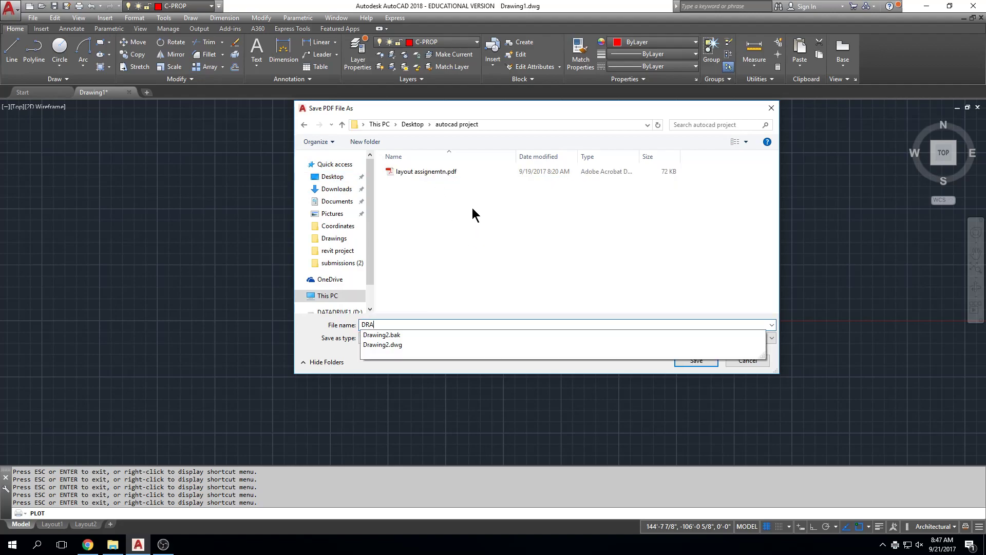
{"action": "type", "text": " WITH CURVES"}
{"action": "key", "text": "Return"}
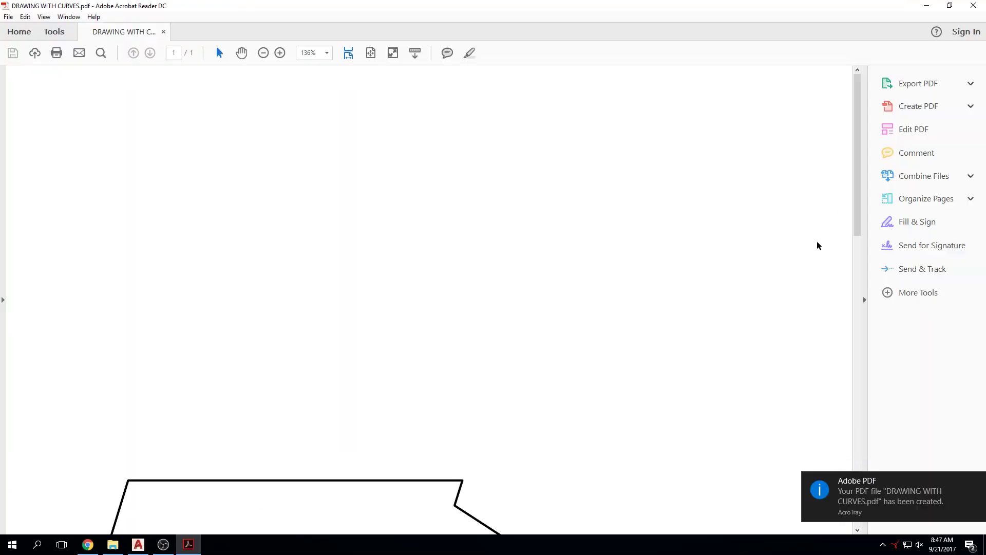
Fit the full page of the plotted PDF in the viewer and look over the drawing.
{"action": "left_click", "coordinate": [371, 53]}
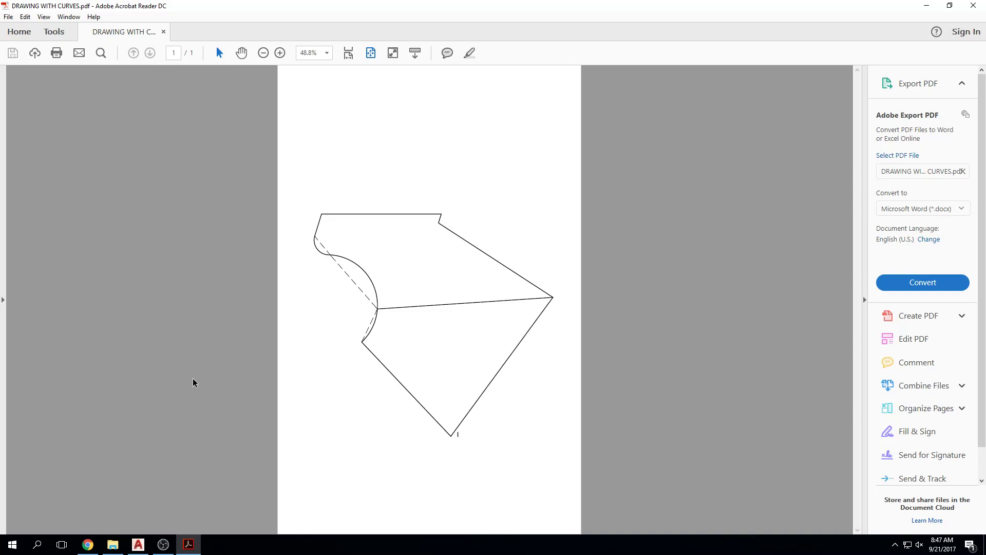
{"action": "left_click", "coordinate": [88, 544]}
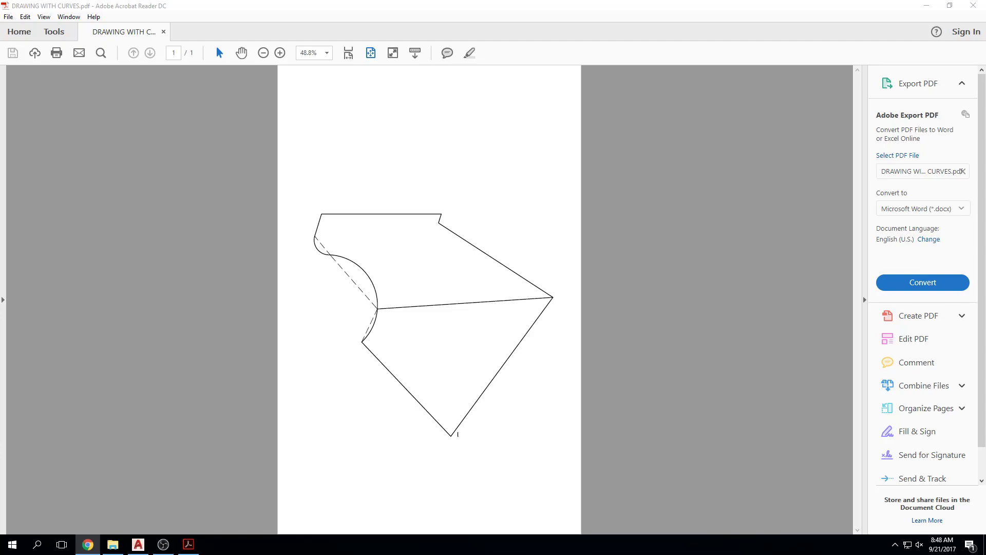
{"action": "left_click", "coordinate": [702, 266]}
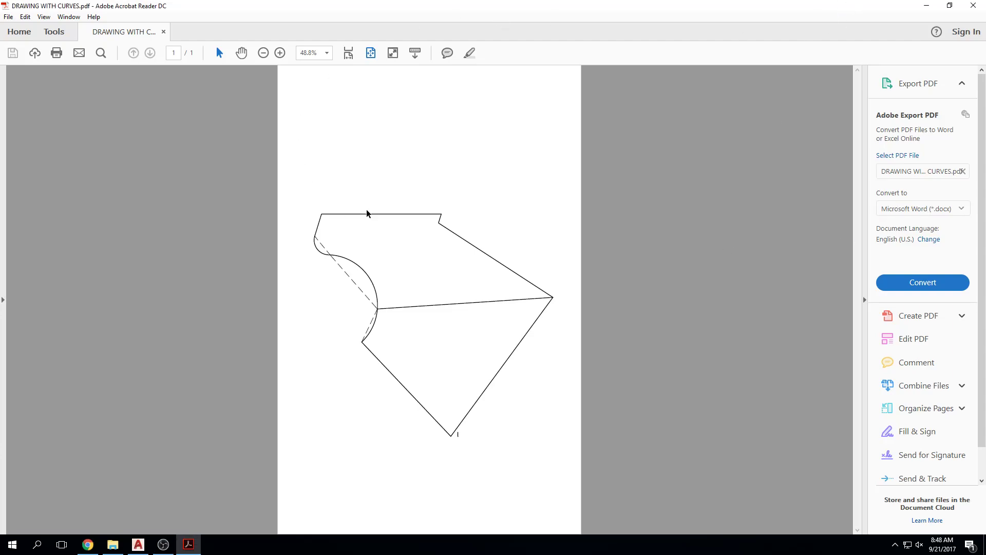
Close the plotted PDF and zoom the AutoCAD drawing to its extents.
{"action": "left_click", "coordinate": [974, 6]}
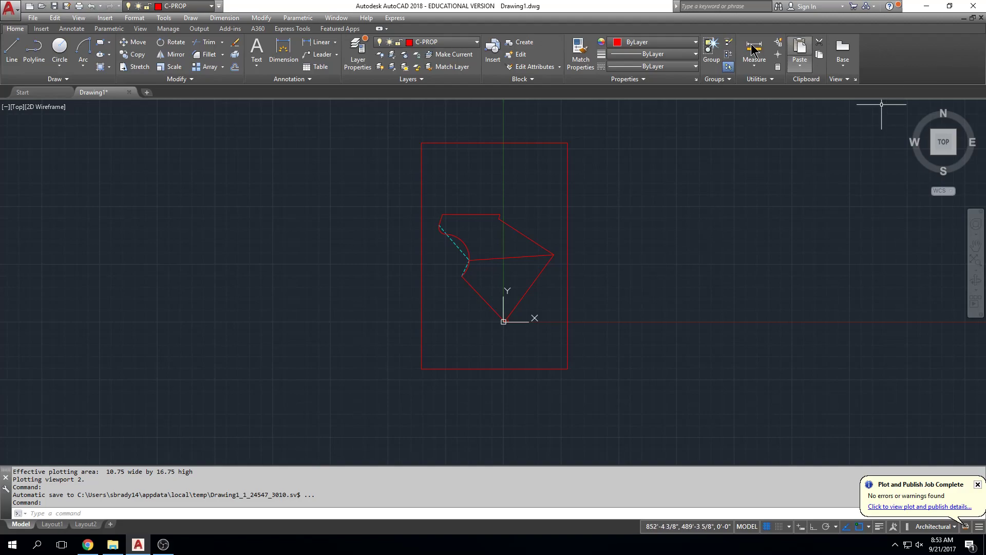
{"action": "middle_click_drag", "start_coordinate": [634, 227], "coordinate": [633, 228]}
{"action": "middle_click", "coordinate": [596, 218]}
{"action": "middle_click", "coordinate": [596, 219]}
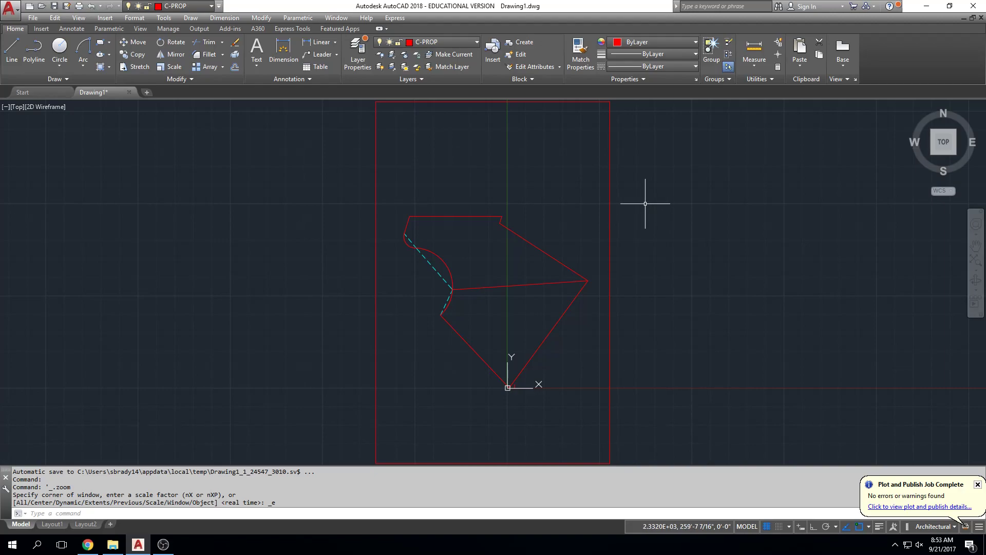
Switch to Chrome and search the web for "HOW DO i GET MY LINES TO DASH IN AUTOCAD".
{"action": "left_click", "coordinate": [88, 545]}
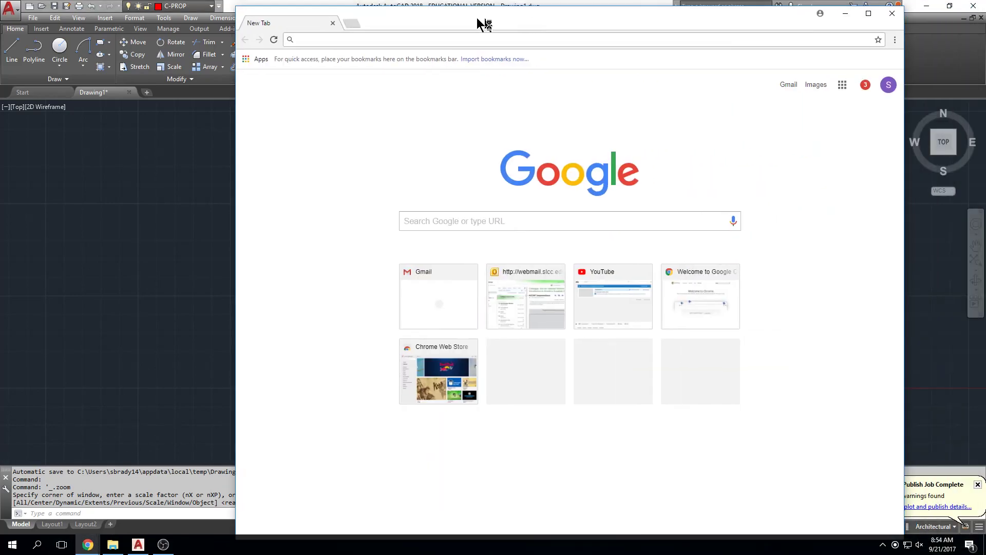
{"action": "left_click_drag", "start_coordinate": [481, 18], "coordinate": [401, 14]}
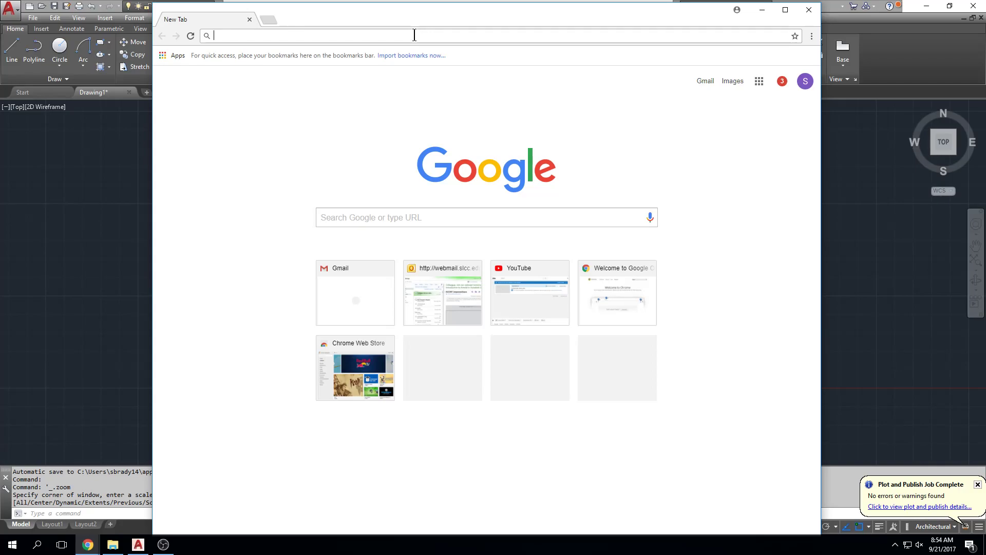
{"action": "type", "text": "HOW DO i "}
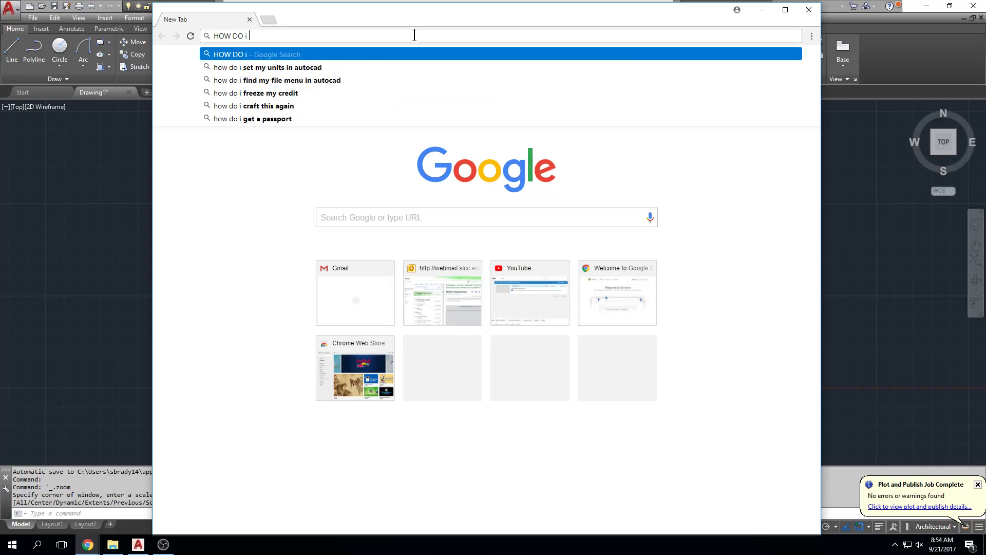
{"action": "type", "text": "GET MY LINE S"}
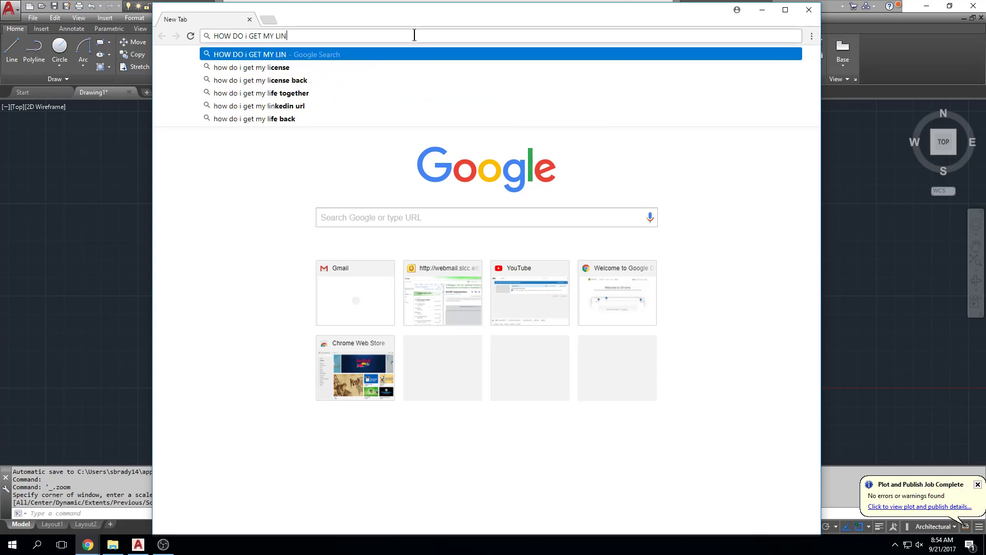
{"action": "key", "text": "BackSpace"}
{"action": "key", "text": "BackSpace"}
{"action": "type", "text": "S TO DAS"}
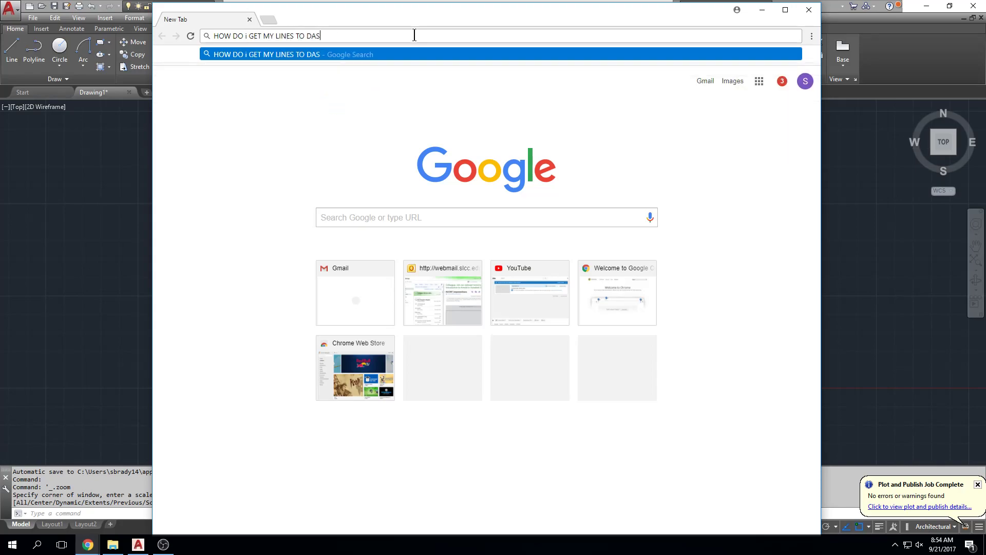
{"action": "type", "text": "H IN AUTOCAD"}
{"action": "key", "text": "Return"}
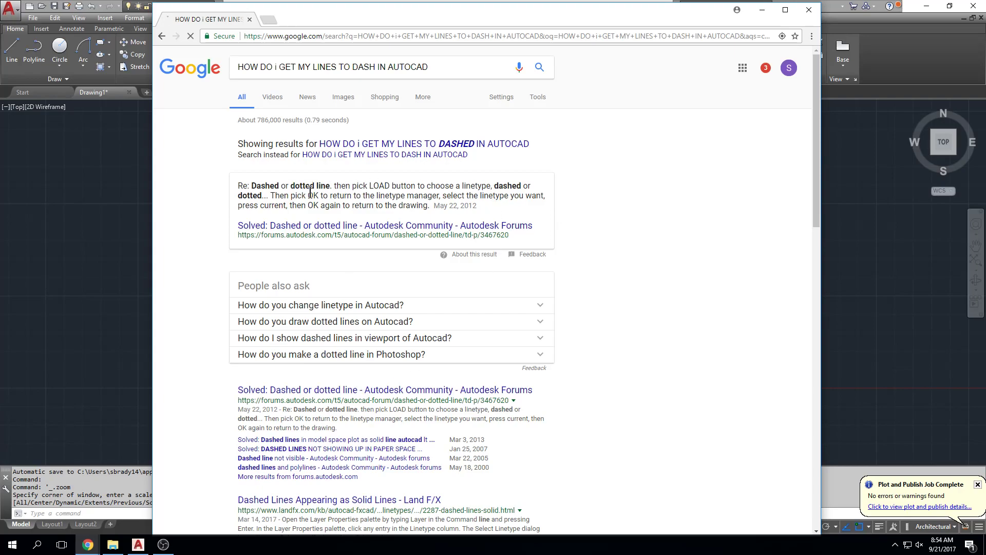
Open the Land F/X article on dashed lines appearing as solid lines and highlight LTSCALE in its Solution section.
{"action": "scroll", "coordinate": [502, 377], "scroll_direction": "down", "scroll_amount": 3}
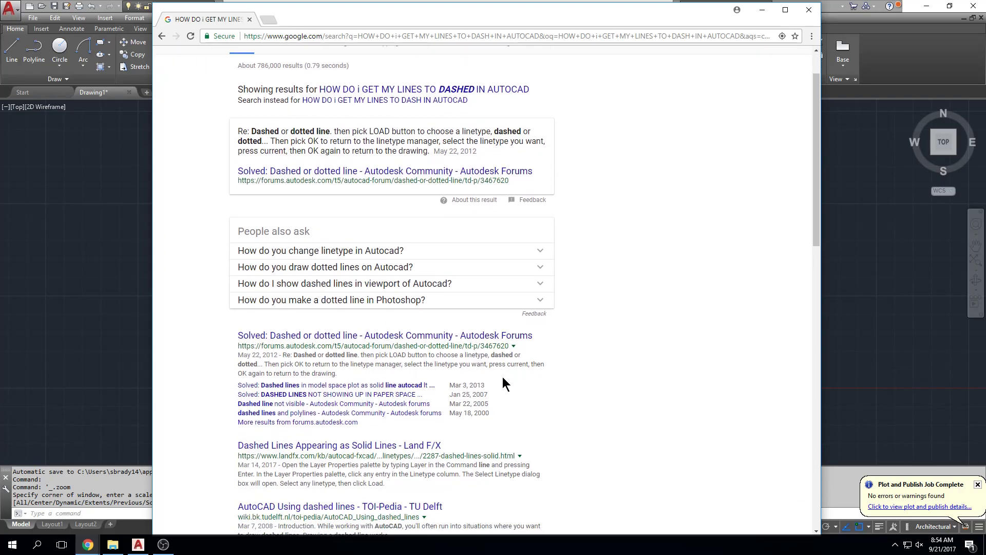
{"action": "left_click", "coordinate": [333, 350]}
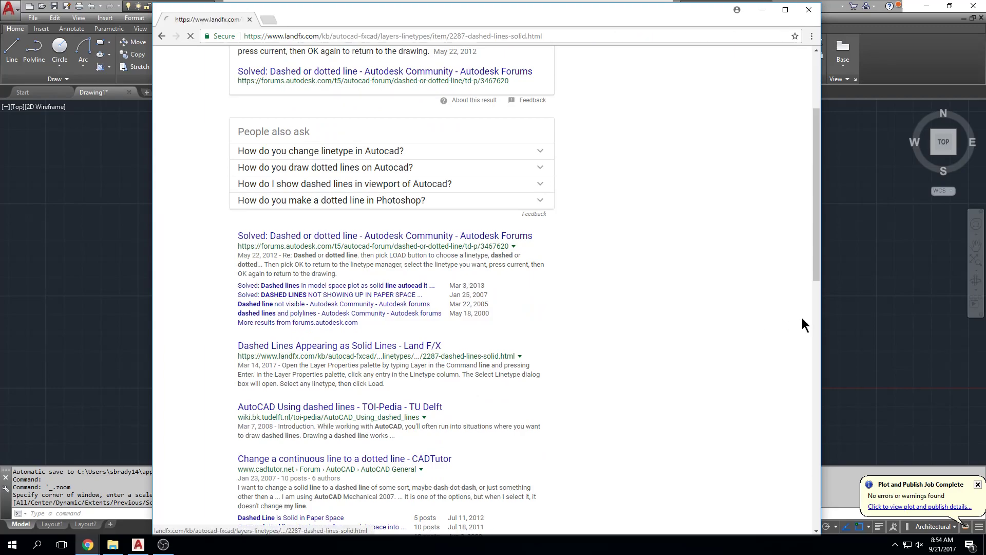
{"action": "scroll", "coordinate": [685, 263], "scroll_direction": "down", "scroll_amount": 4}
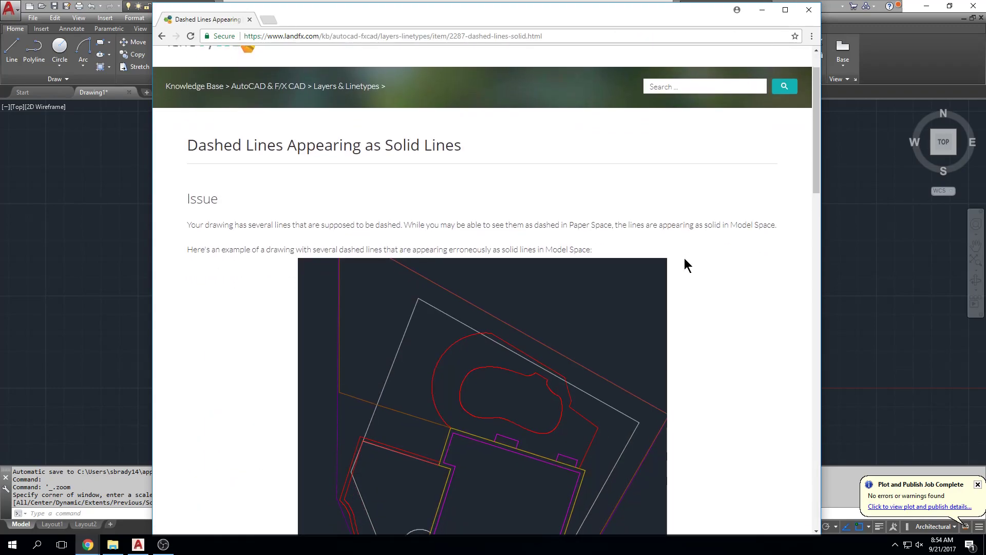
{"action": "scroll", "coordinate": [685, 258], "scroll_direction": "down", "scroll_amount": 6}
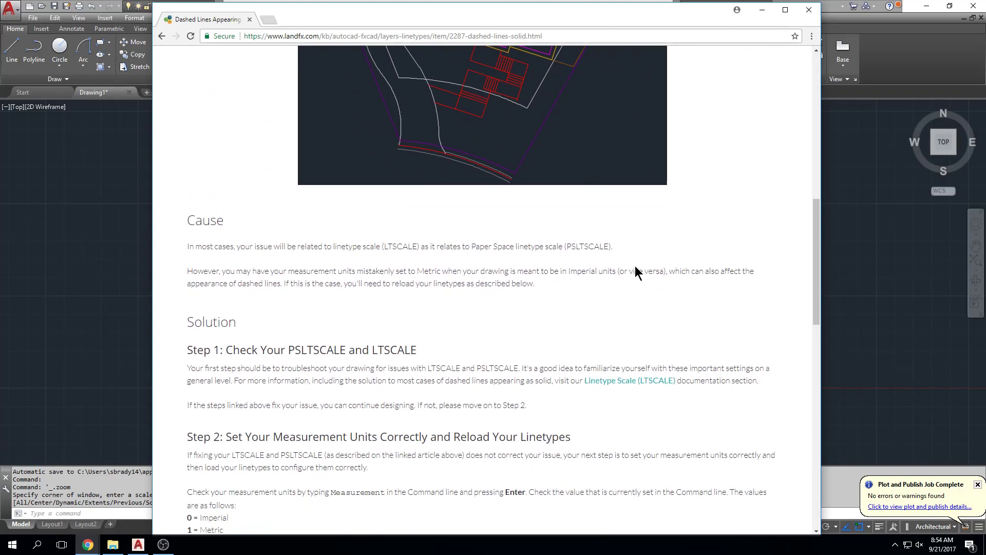
{"action": "left_click_drag", "start_coordinate": [366, 349], "coordinate": [427, 347]}
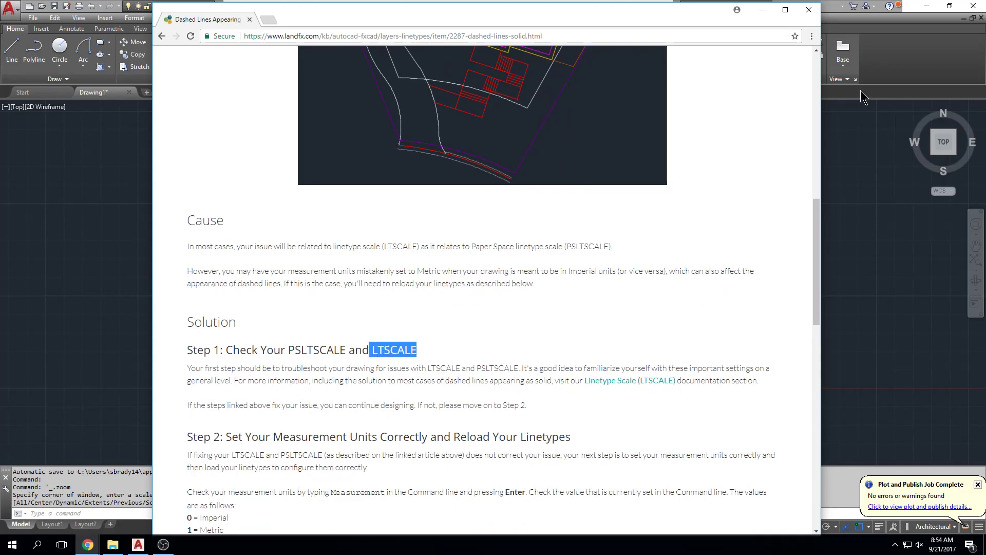
Close the browser and restore the maximized AutoCAD window to a smaller floating window over the desktop.
{"action": "left_click", "coordinate": [810, 10]}
{"action": "left_click_drag", "start_coordinate": [358, 3], "coordinate": [449, 44]}
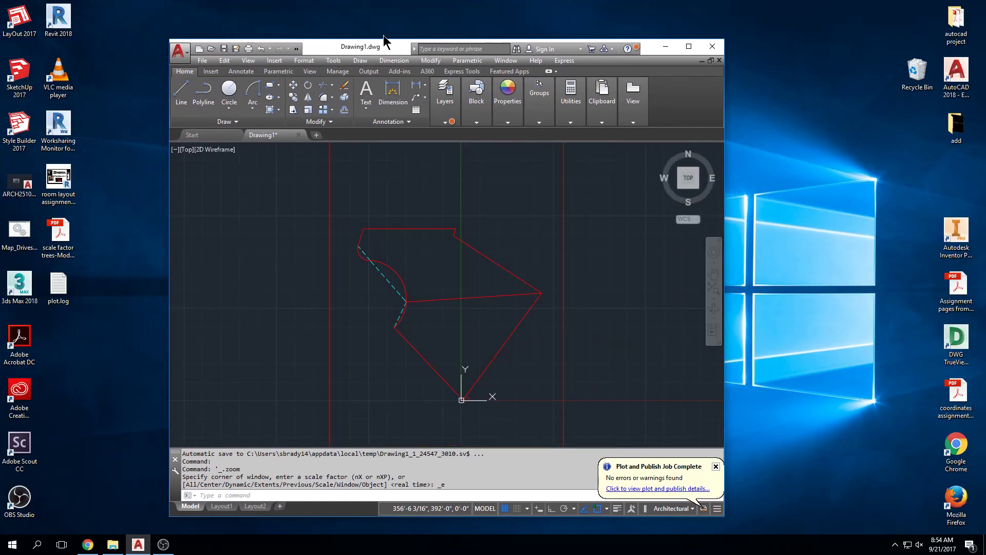